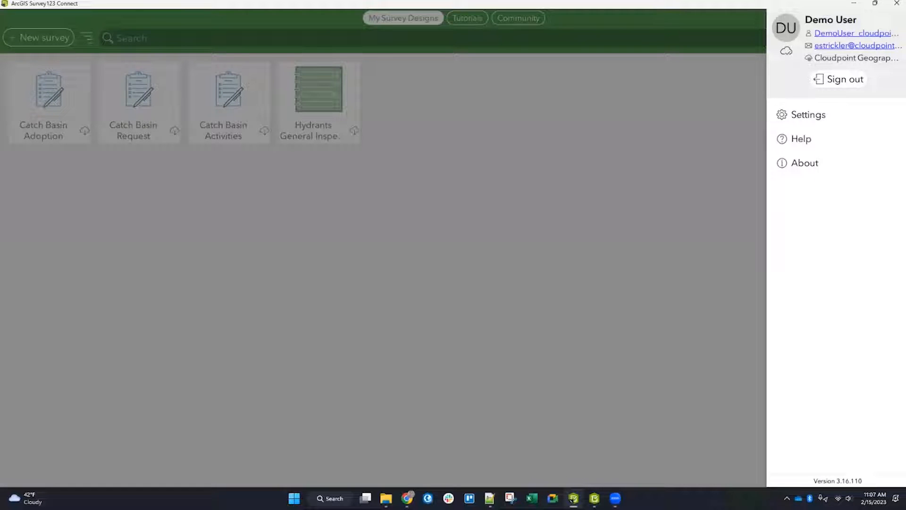
# Step: Review the active ArcGIS connection in the Survey123 Connect settings and the signed-in account panel
pyautogui.click(805, 114)
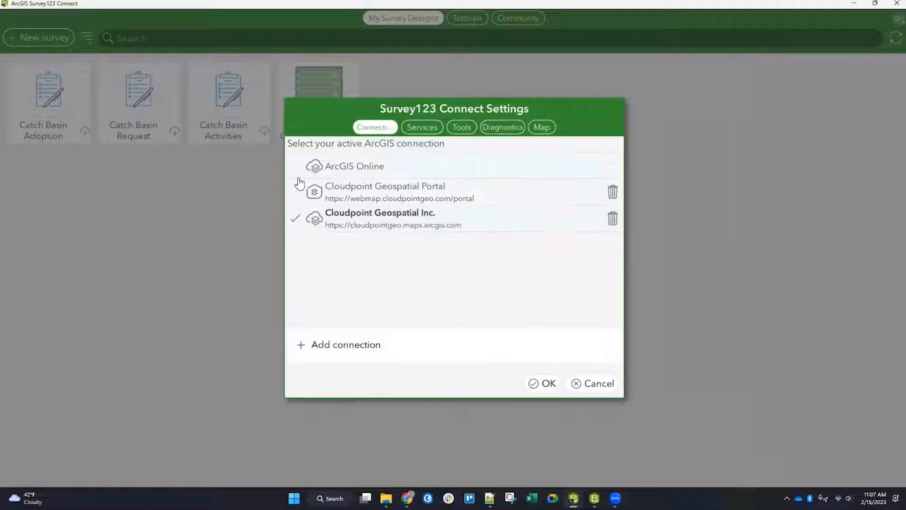
pyautogui.click(541, 383)
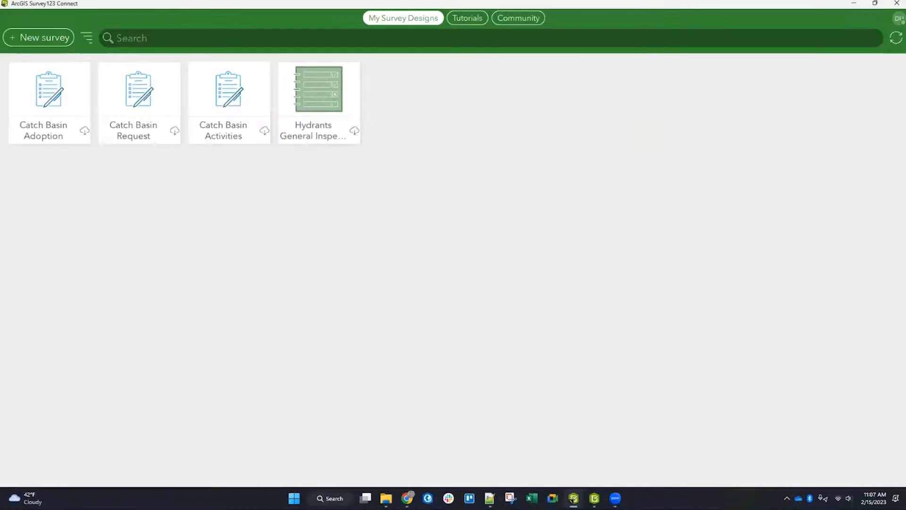
pyautogui.click(898, 19)
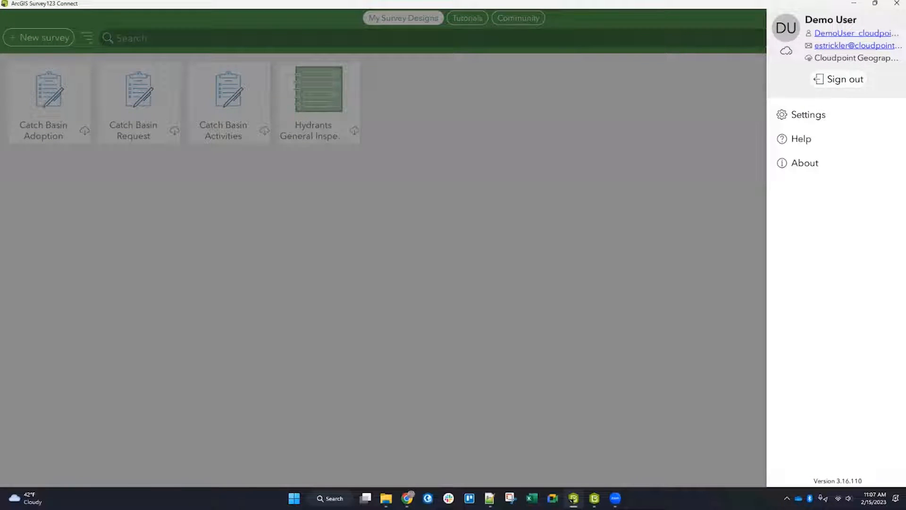
pyautogui.click(588, 241)
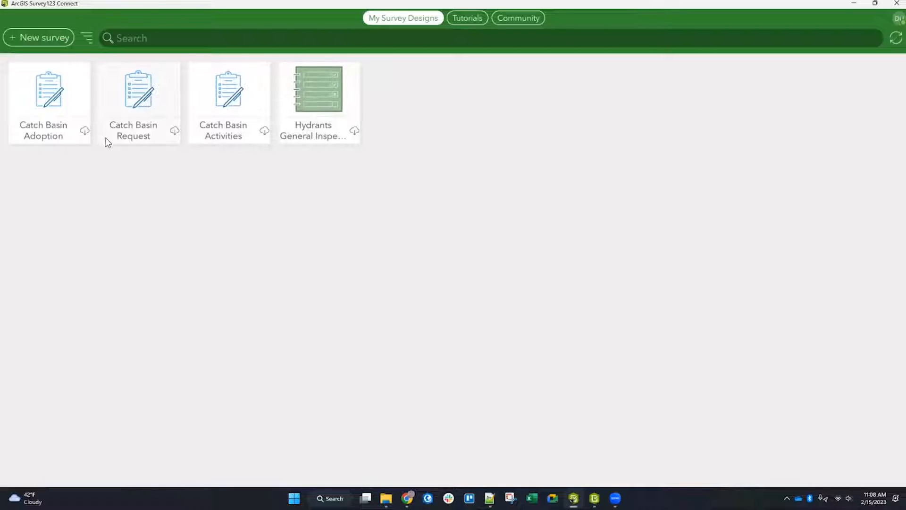
# Step: Create a new blank survey titled Test_Form
pyautogui.click(85, 132)
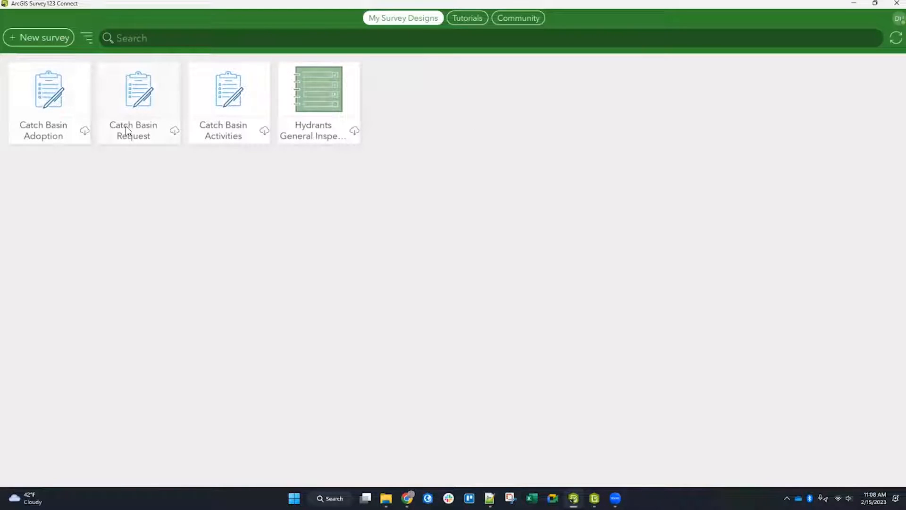
pyautogui.click(42, 40)
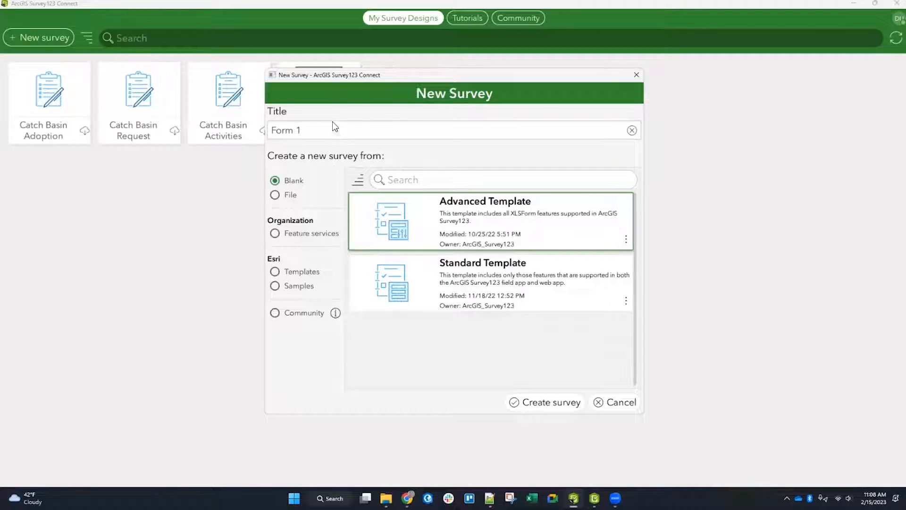
pyautogui.moveTo(329, 131); pyautogui.dragTo(274, 131)
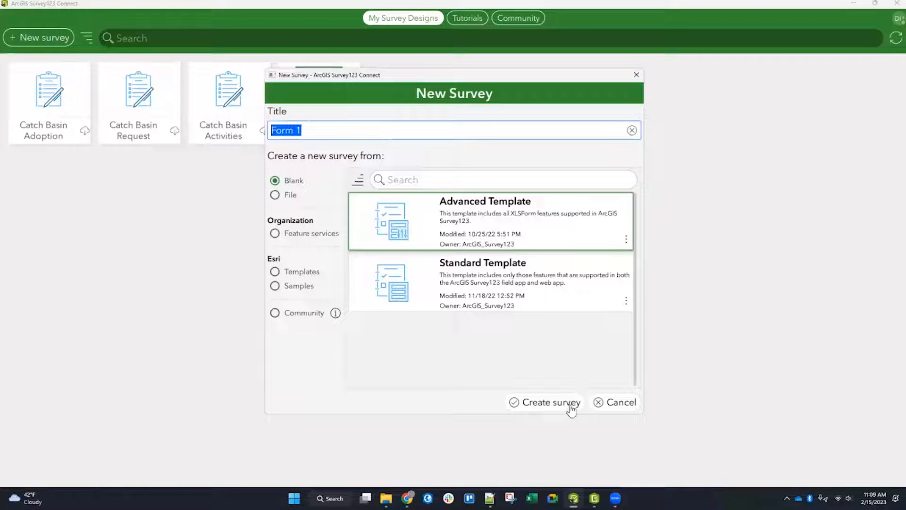
pyautogui.moveTo(335, 130); pyautogui.dragTo(261, 127)
pyautogui.click(336, 134)
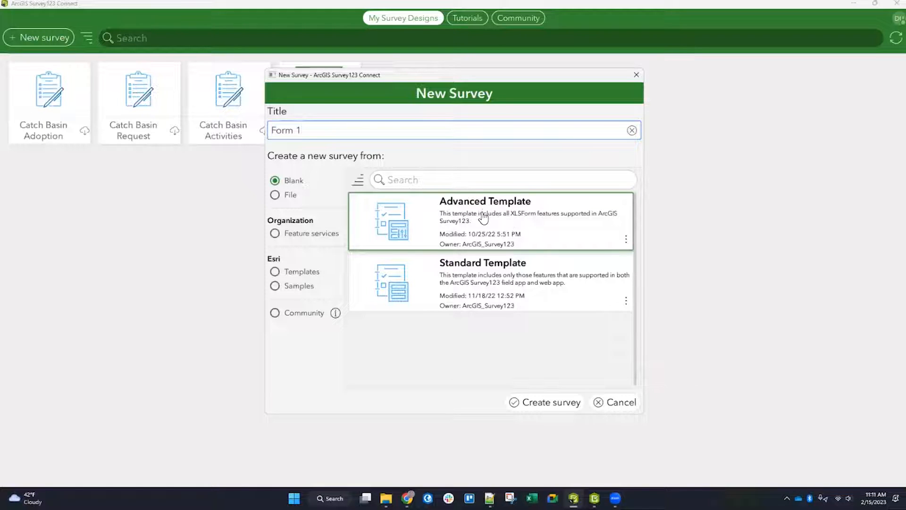
pyautogui.moveTo(334, 131); pyautogui.dragTo(270, 132)
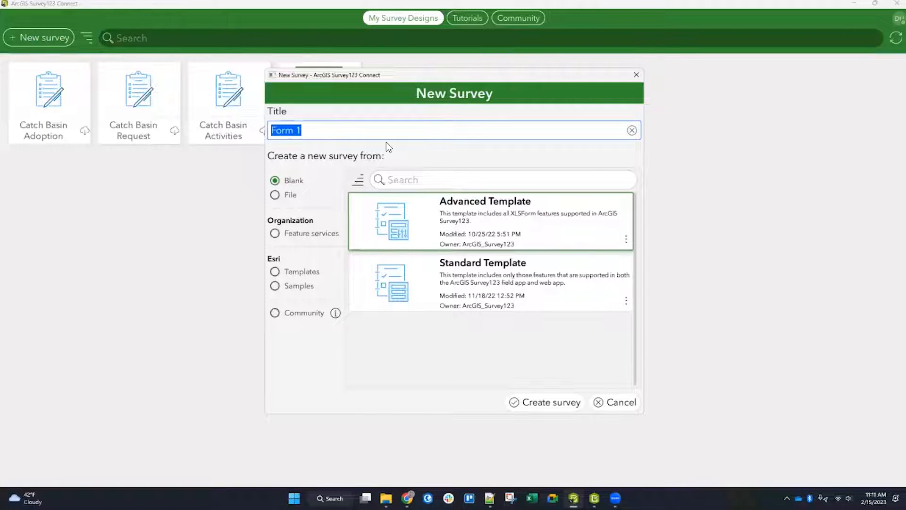
pyautogui.write('Test')
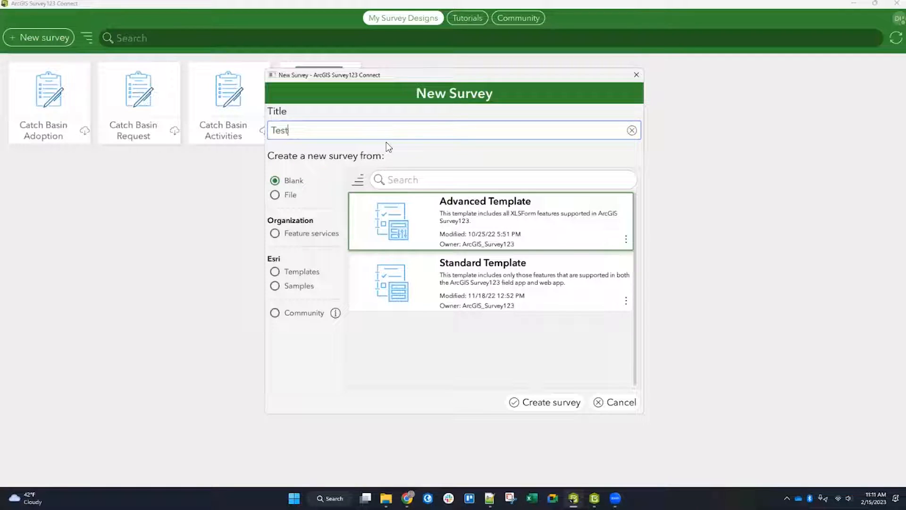
pyautogui.write('_Form')
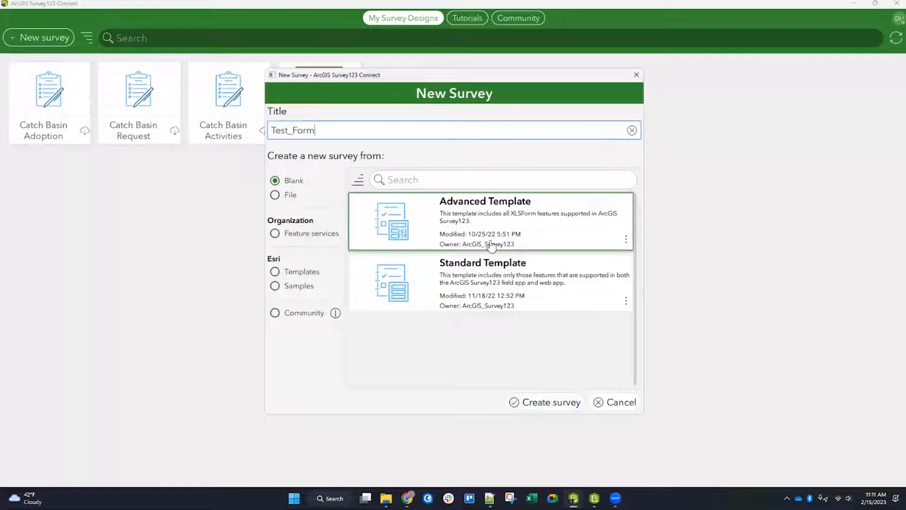
pyautogui.click(553, 404)
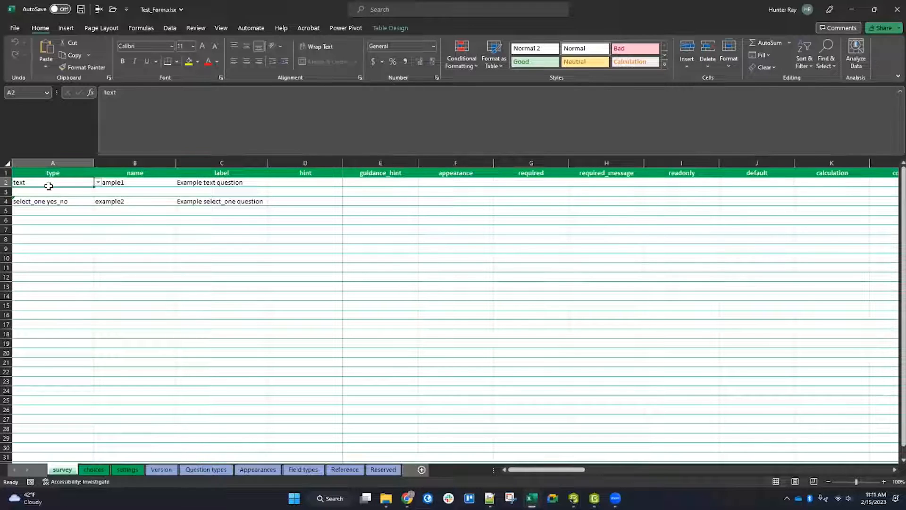
# Step: Close the Test_Form XLSForm spreadsheet to return to Survey123 Connect
pyautogui.moveTo(532, 471); pyautogui.dragTo(486, 425)
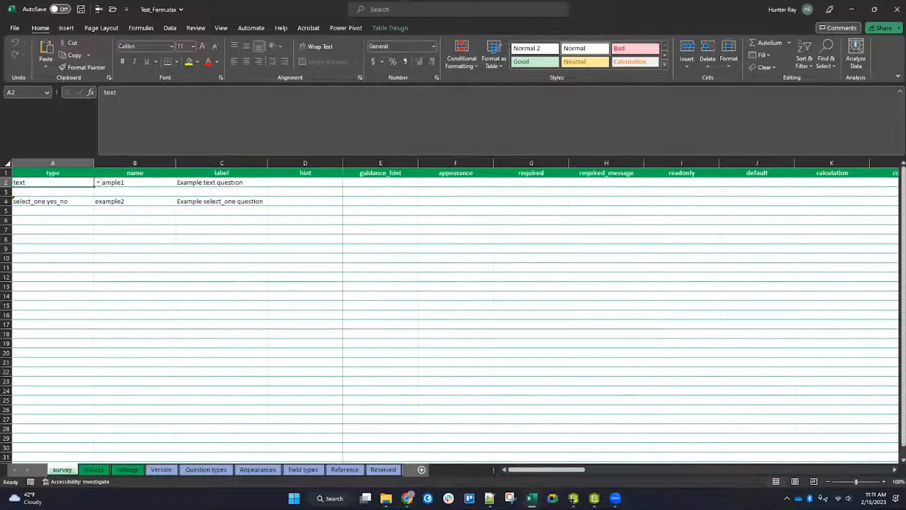
pyautogui.click(897, 9)
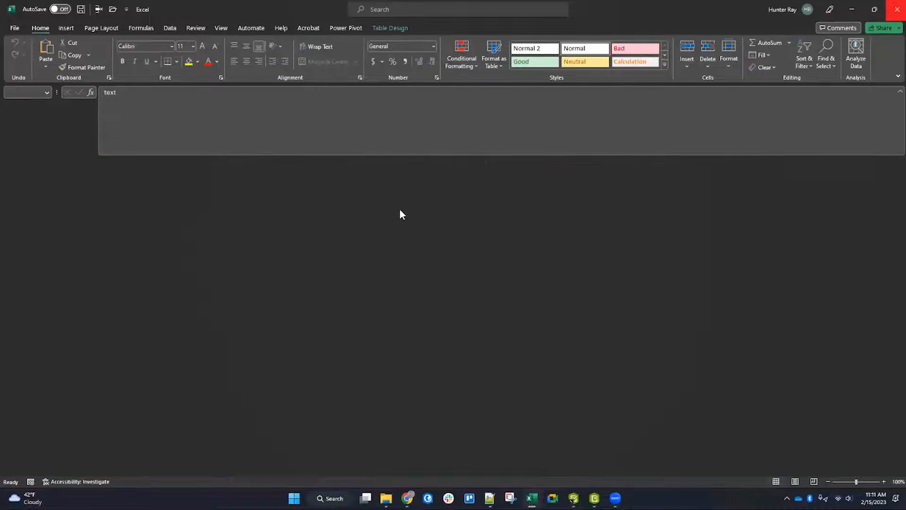
pyautogui.click(10, 22)
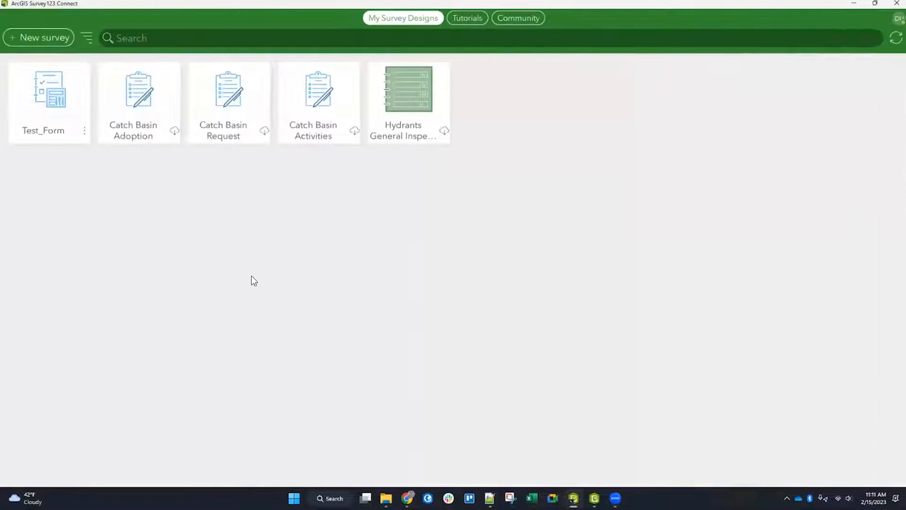
# Step: Browse the Esri templates and samples available for creating a new survey
pyautogui.click(47, 38)
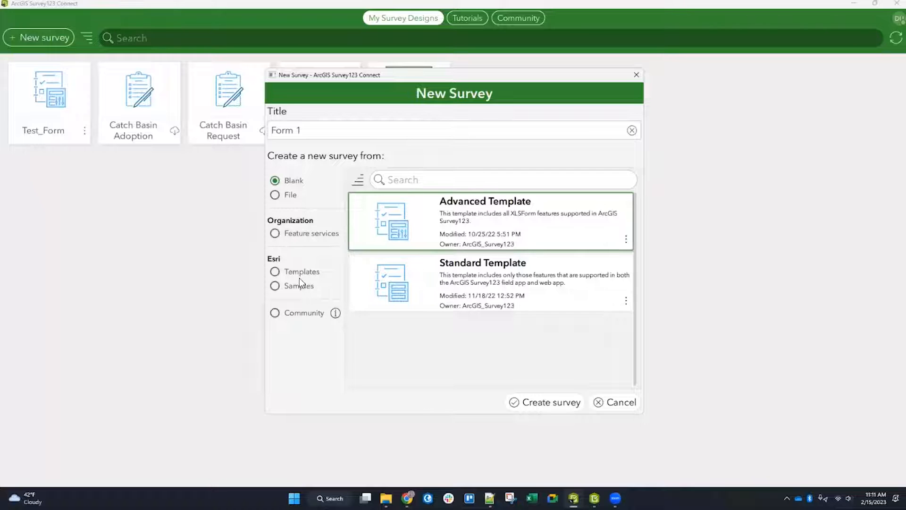
pyautogui.click(275, 272)
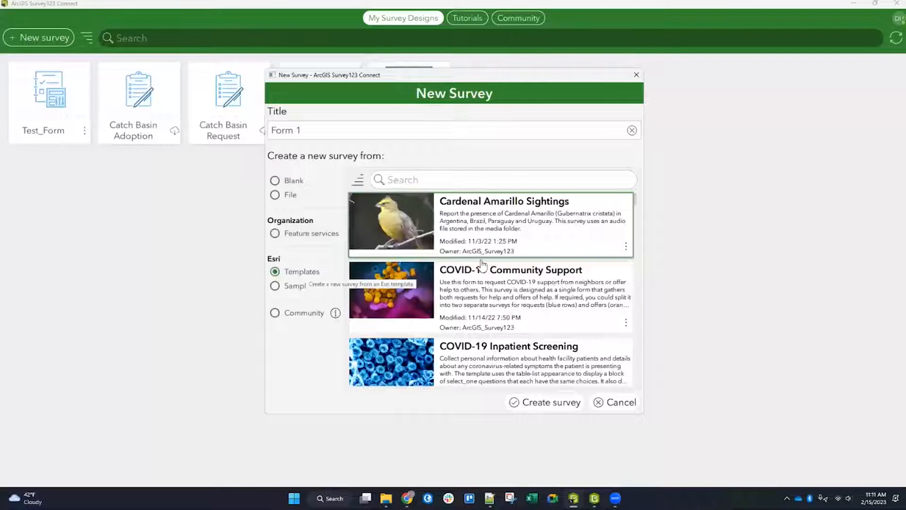
pyautogui.click(275, 286)
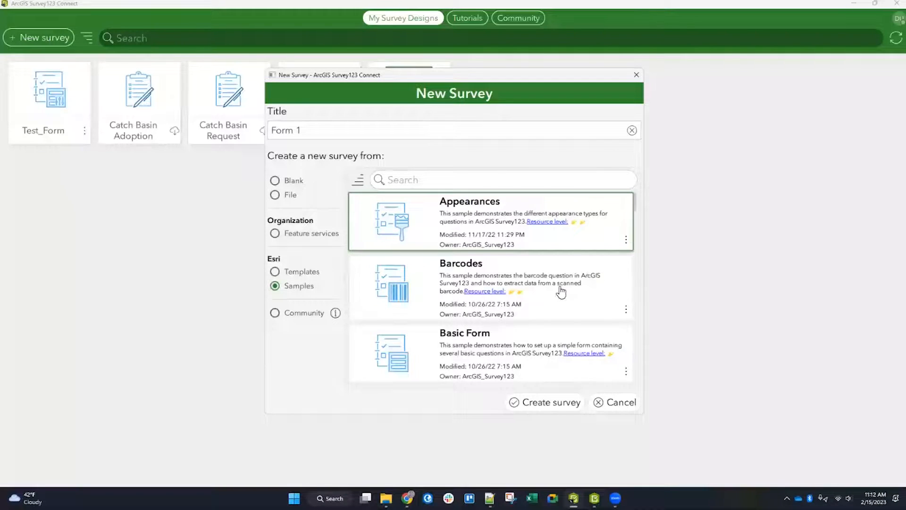
pyautogui.scroll(-3, 526, 273)
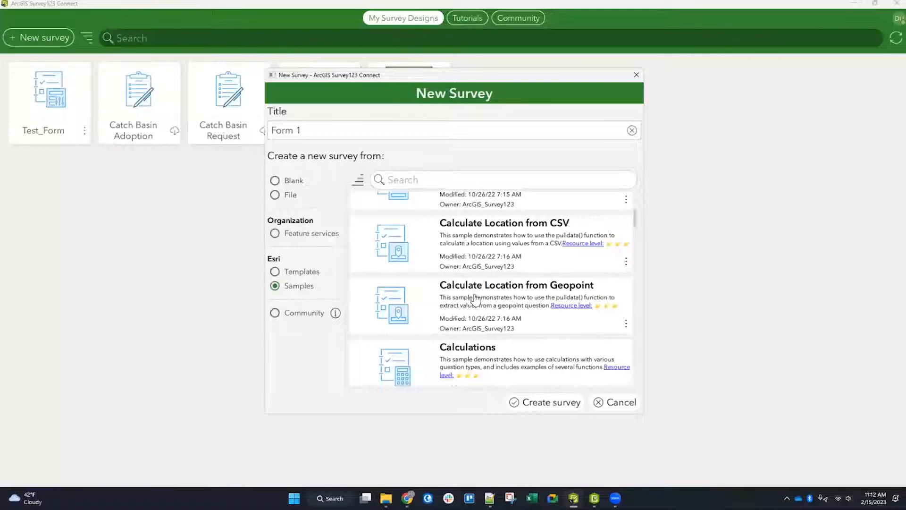
pyautogui.scroll(-4, 519, 317)
pyautogui.scroll(-2, 552, 281)
pyautogui.scroll(1, 566, 270)
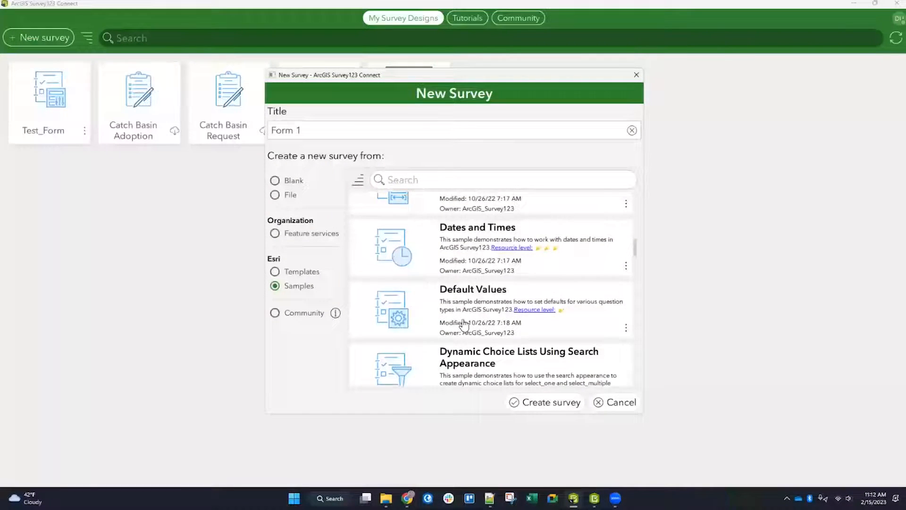
pyautogui.scroll(-3, 481, 330)
pyautogui.scroll(-1, 510, 298)
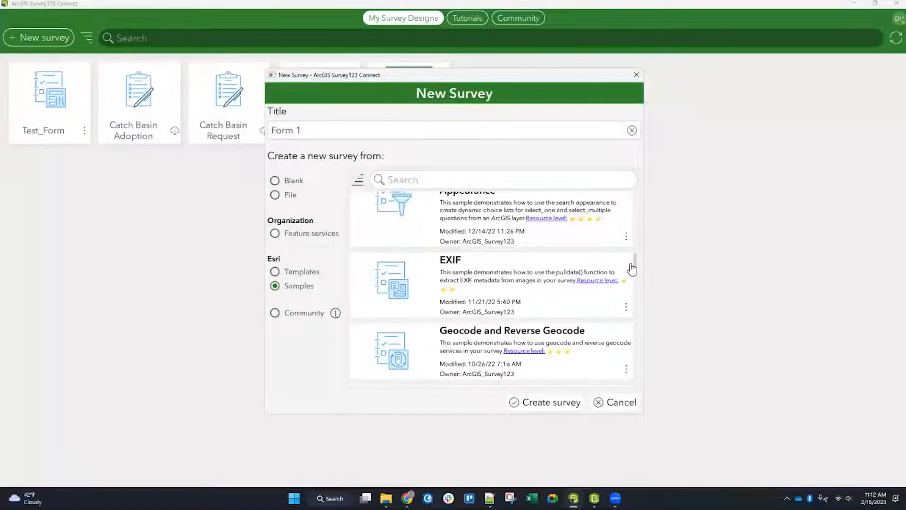
pyautogui.scroll(-6, 543, 281)
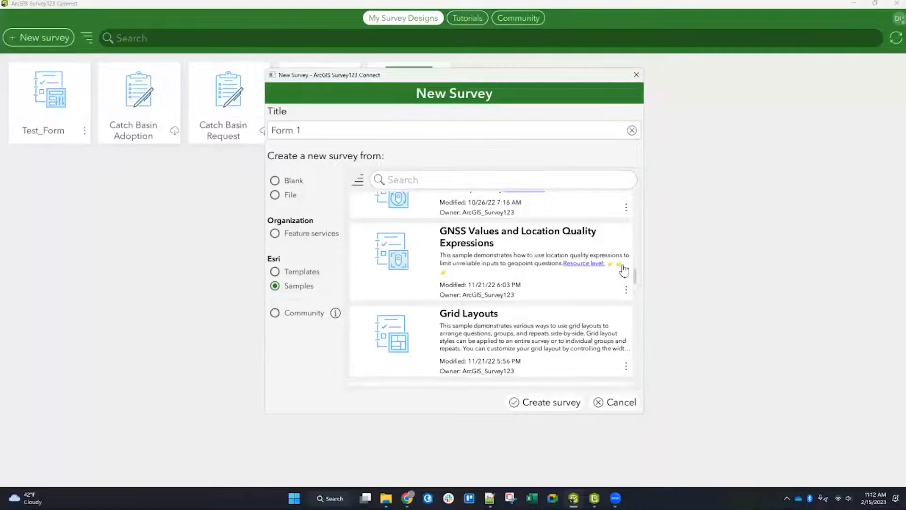
pyautogui.moveTo(635, 276); pyautogui.dragTo(640, 194)
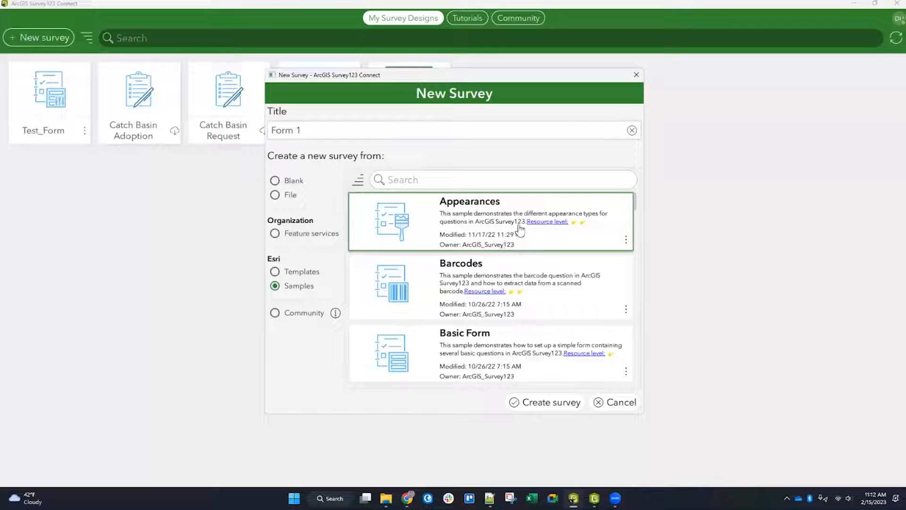
# Step: Create a survey titled Demo_Hydrant_Inspections from the Esri Hydrant Inspection template, found by searching templates for Hydrant
pyautogui.click(310, 274)
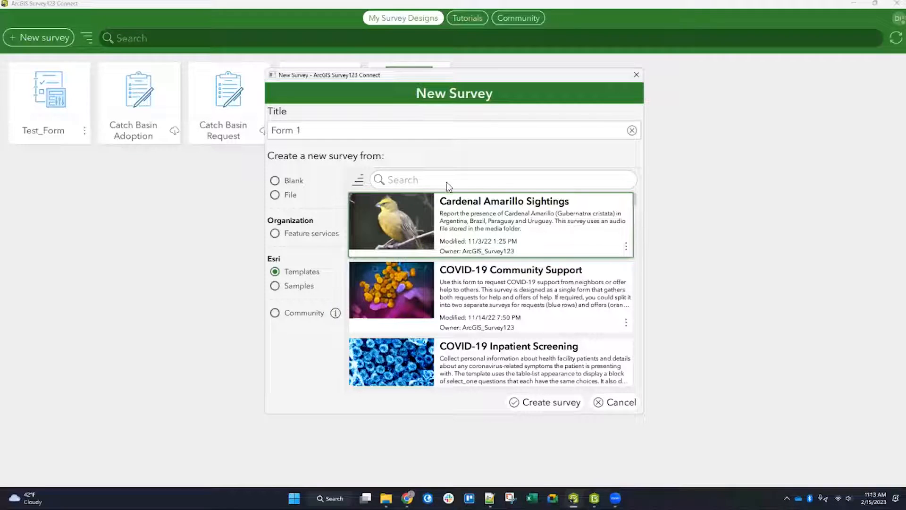
pyautogui.click(429, 182)
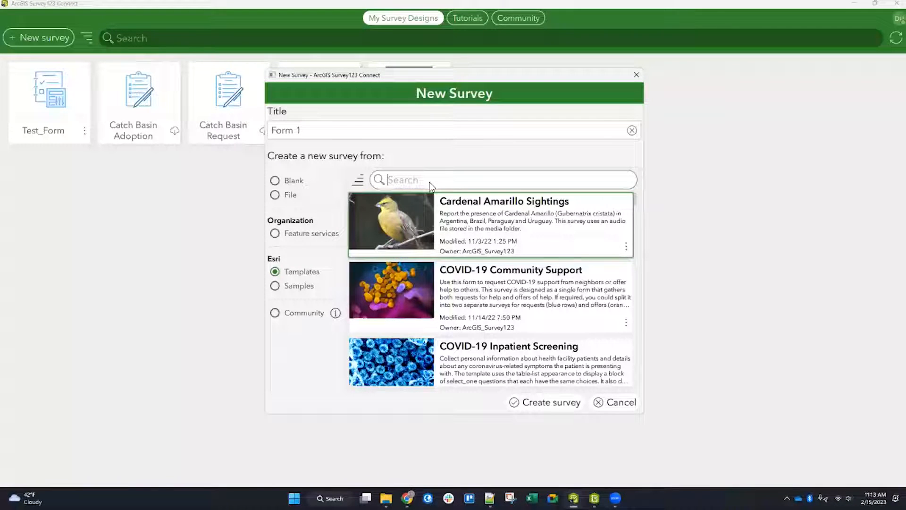
pyautogui.write('Hydrant')
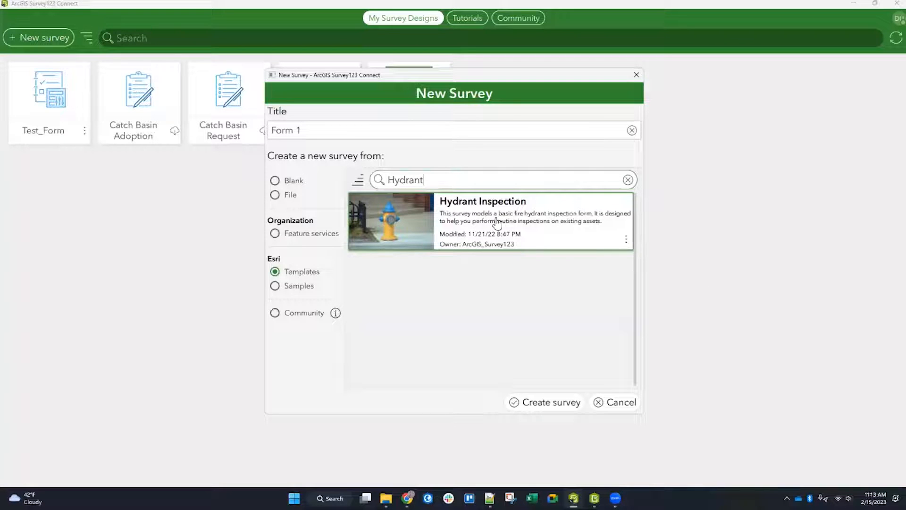
pyautogui.click(316, 132)
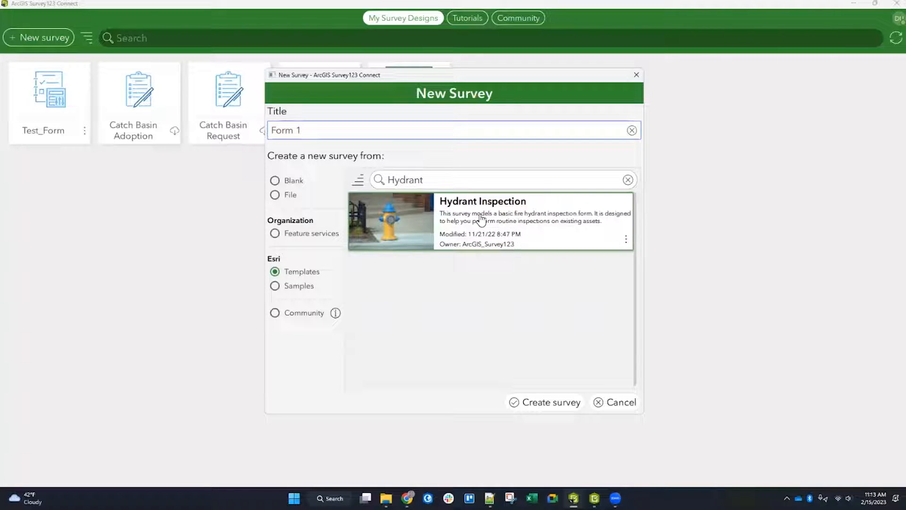
pyautogui.tripleClick(317, 132)
pyautogui.write('T')
pyautogui.press('BackSpace')
pyautogui.write('Demo_')
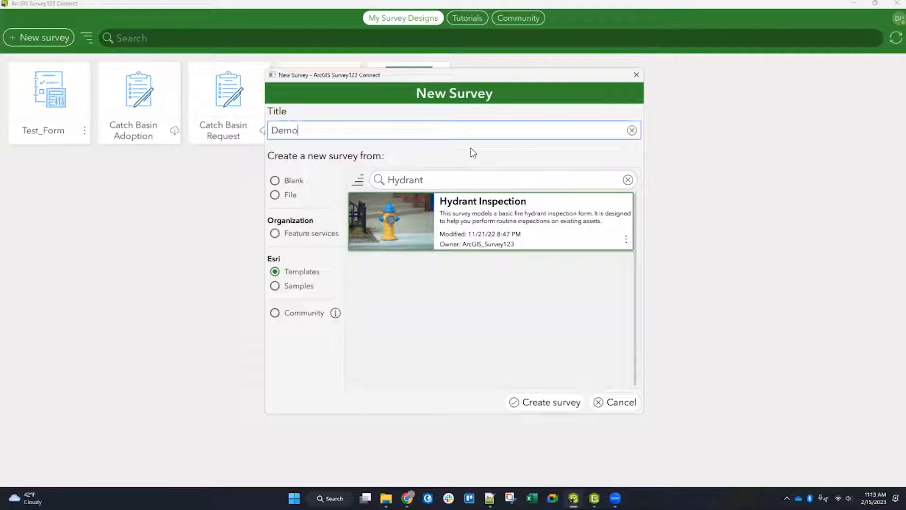
pyautogui.write('antInspections')
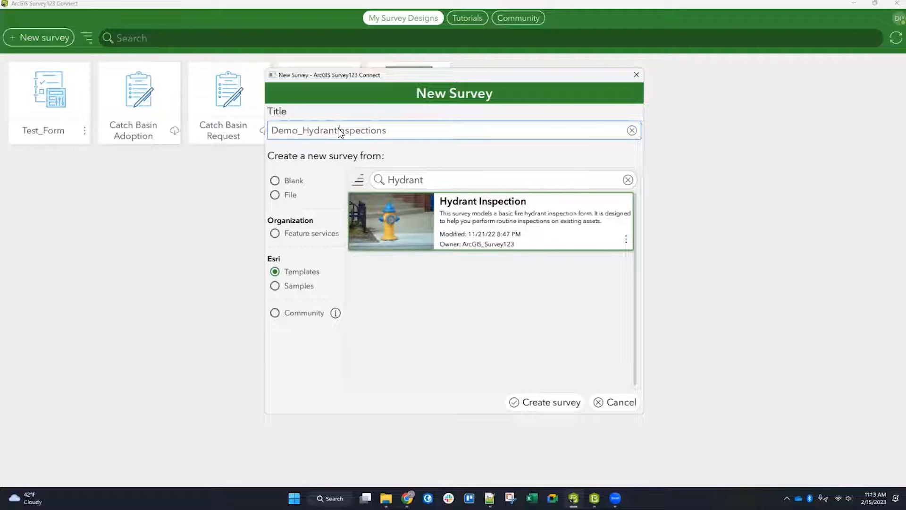
pyautogui.write('_')
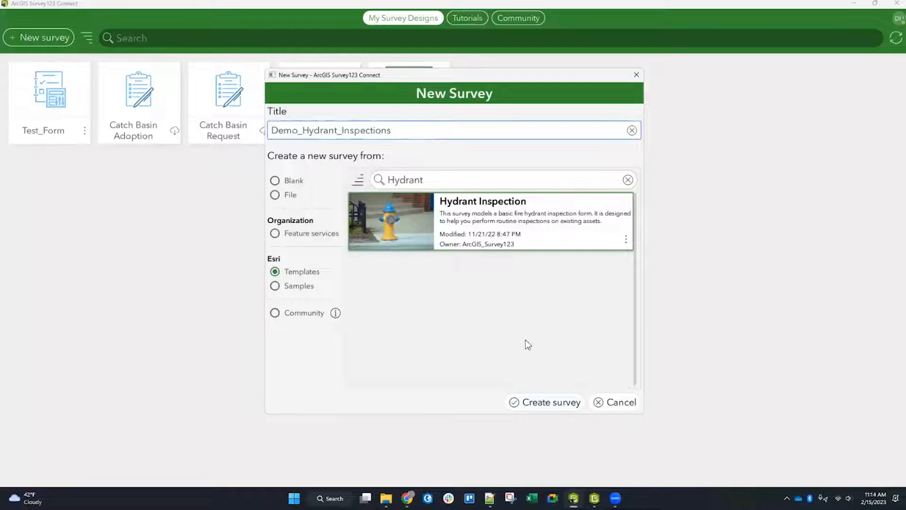
pyautogui.click(553, 402)
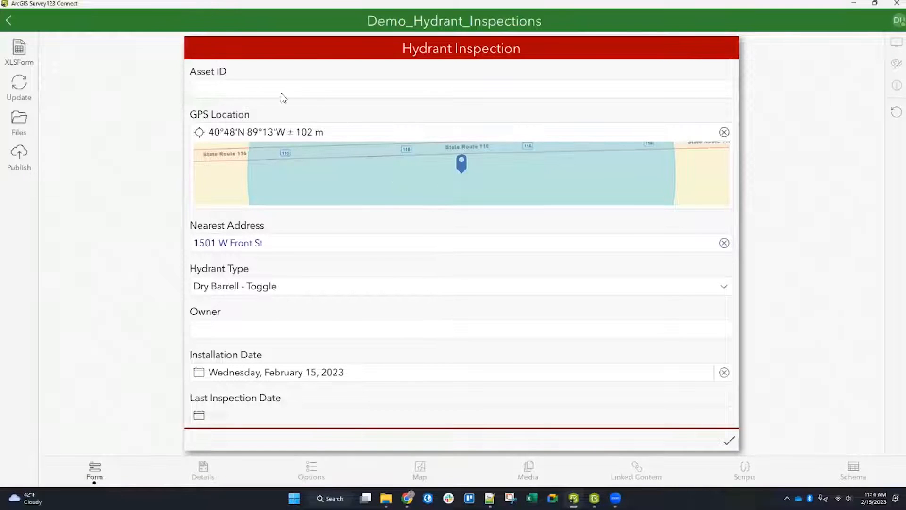
# Step: Examine the Hydrant Inspection form preview, including its nearest address field and GPS location map
pyautogui.scroll(-2, 293, 255)
pyautogui.scroll(2, 294, 253)
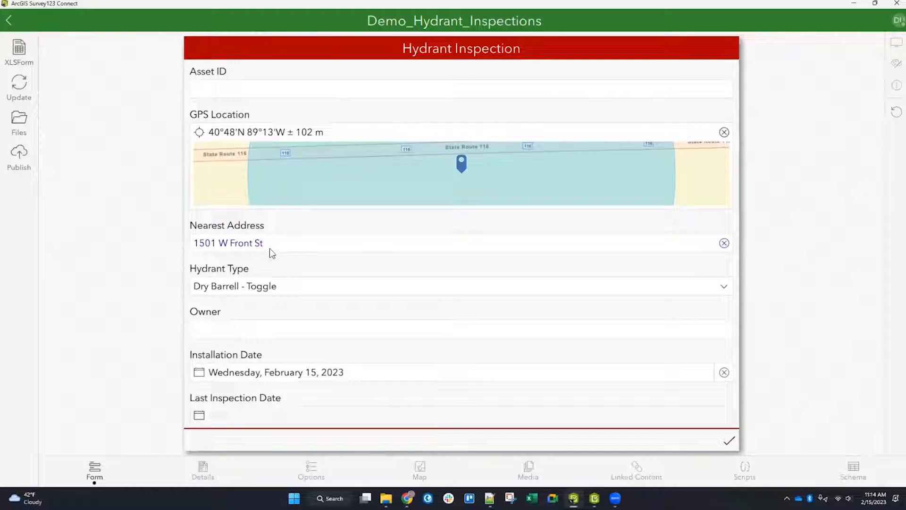
pyautogui.moveTo(273, 249); pyautogui.dragTo(182, 245)
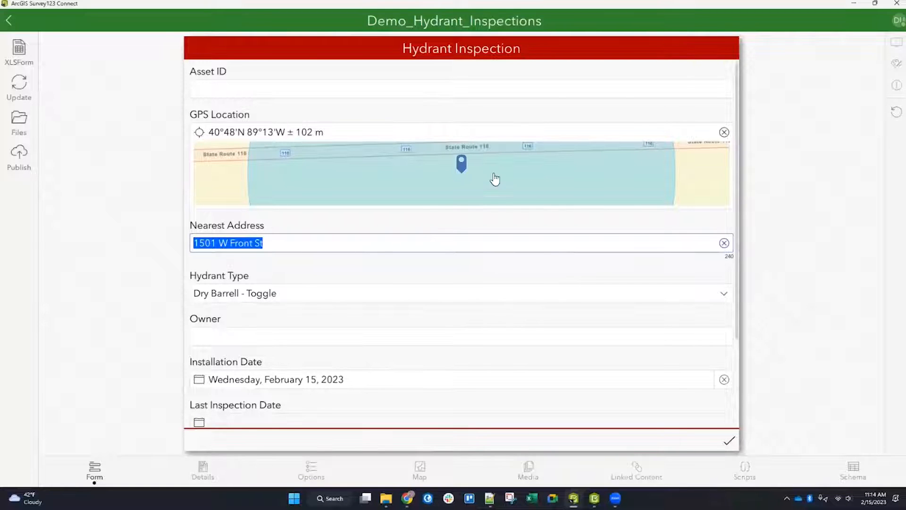
pyautogui.click(482, 191)
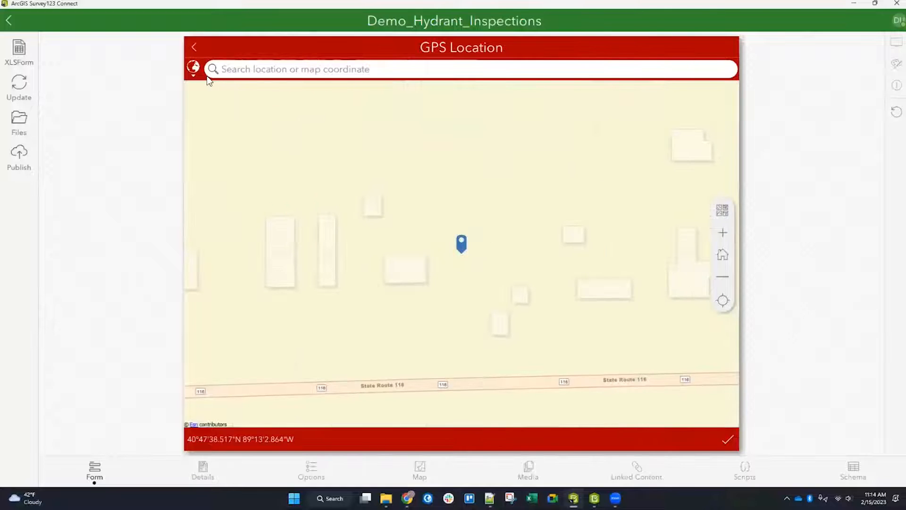
pyautogui.click(195, 48)
pyautogui.click(254, 244)
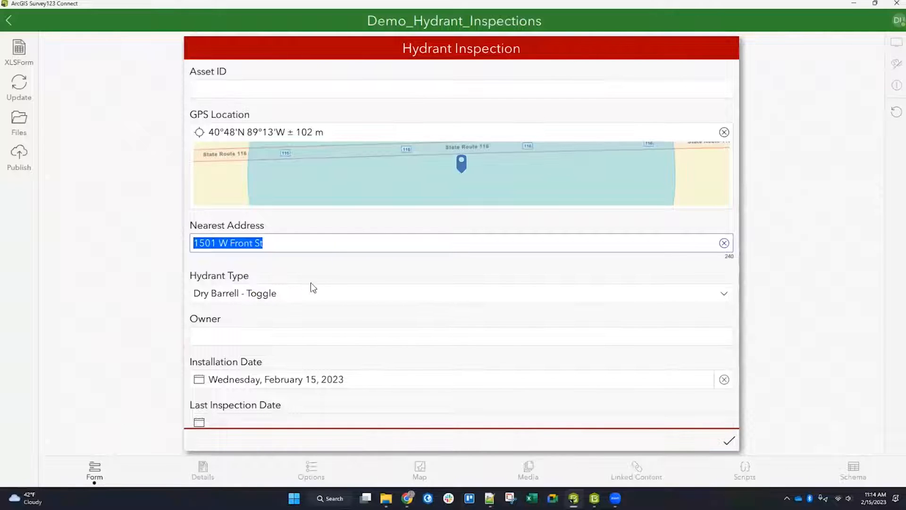
# Step: Open the survey's XLSForm spreadsheet, review its questions and columns, and close it
pyautogui.scroll(-5, 332, 323)
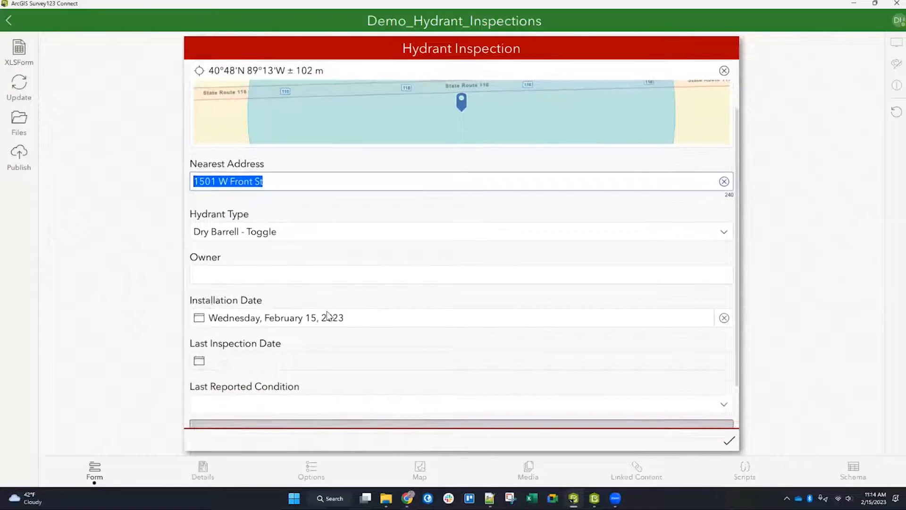
pyautogui.click(27, 63)
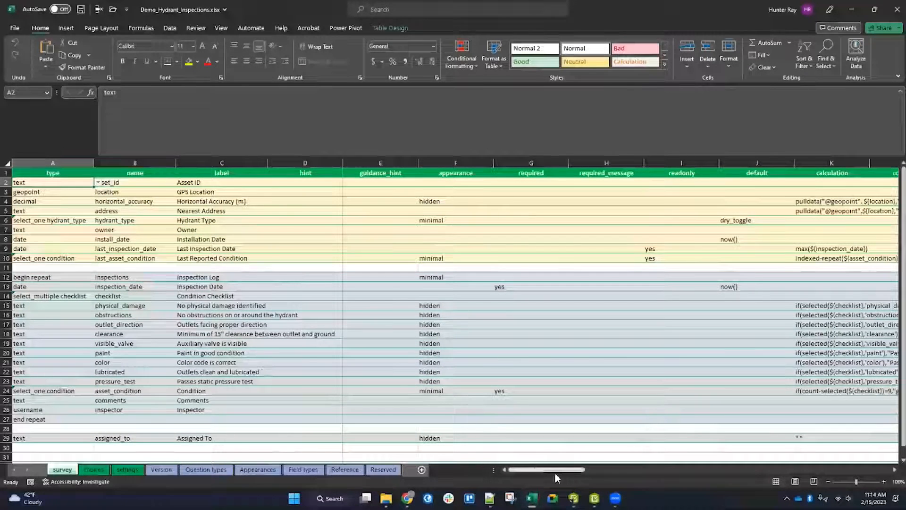
pyautogui.moveTo(567, 470); pyautogui.dragTo(528, 449)
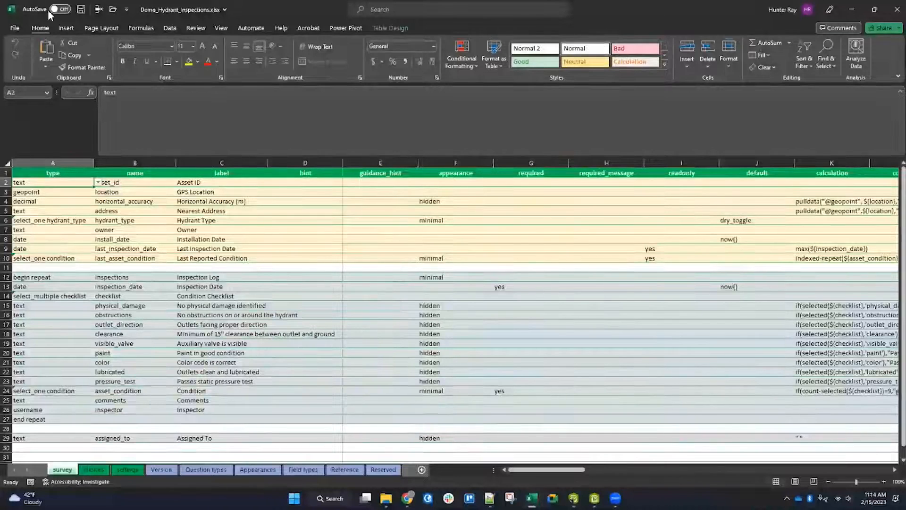
pyautogui.click(897, 9)
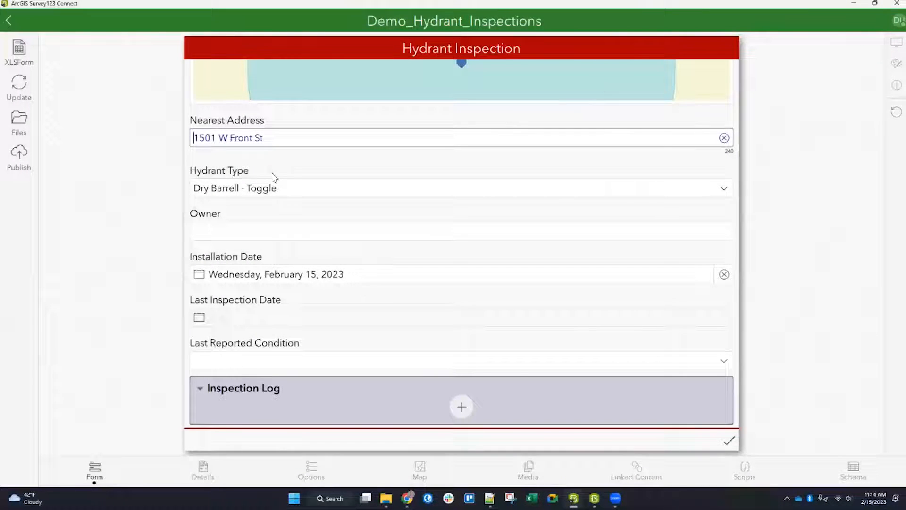
# Step: Publish the Demo_Hydrant_Inspections survey and acknowledge the publishing log
pyautogui.click(33, 167)
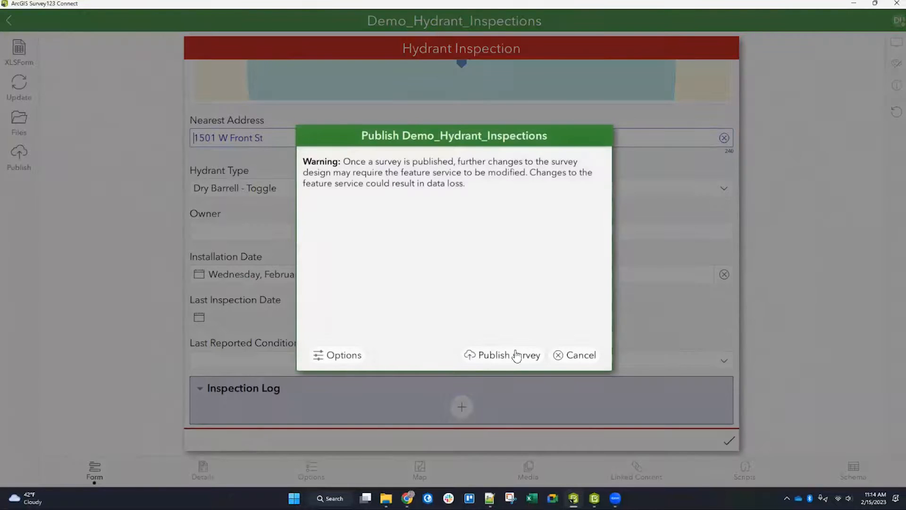
pyautogui.click(505, 361)
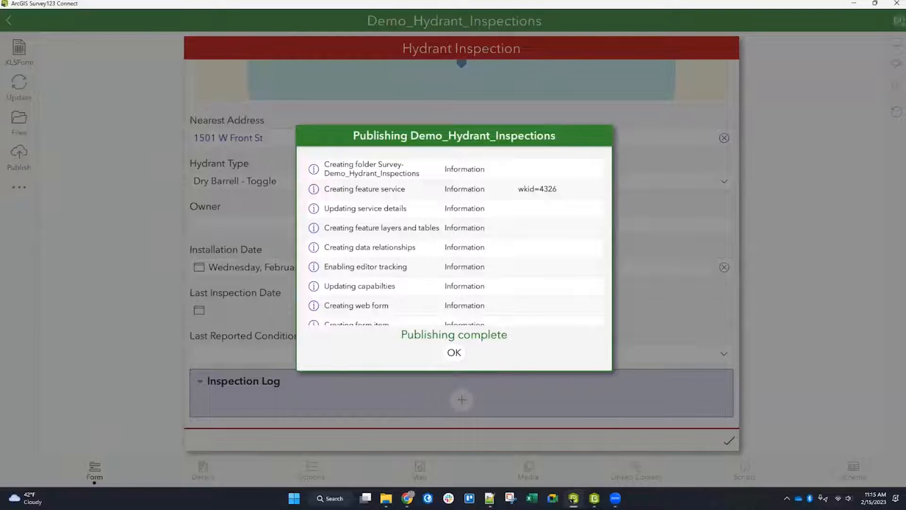
pyautogui.scroll(-3, 392, 267)
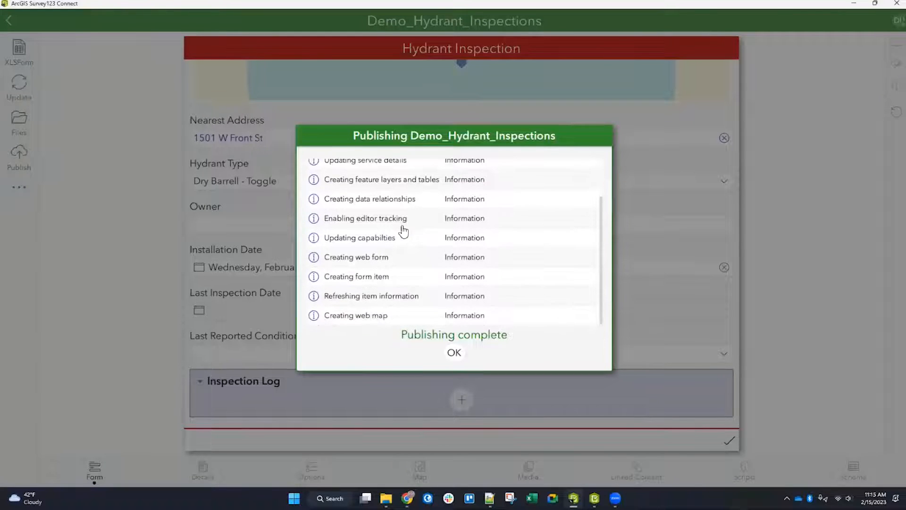
pyautogui.click(455, 353)
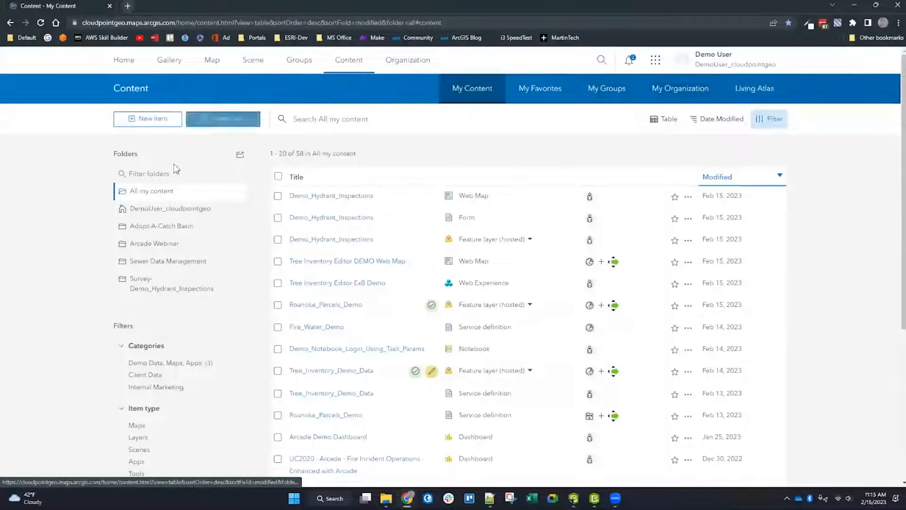
# Step: Refresh the ArcGIS Online content page and examine the items in the Survey-Demo_Hydrant_Inspections folder
pyautogui.press('F5')
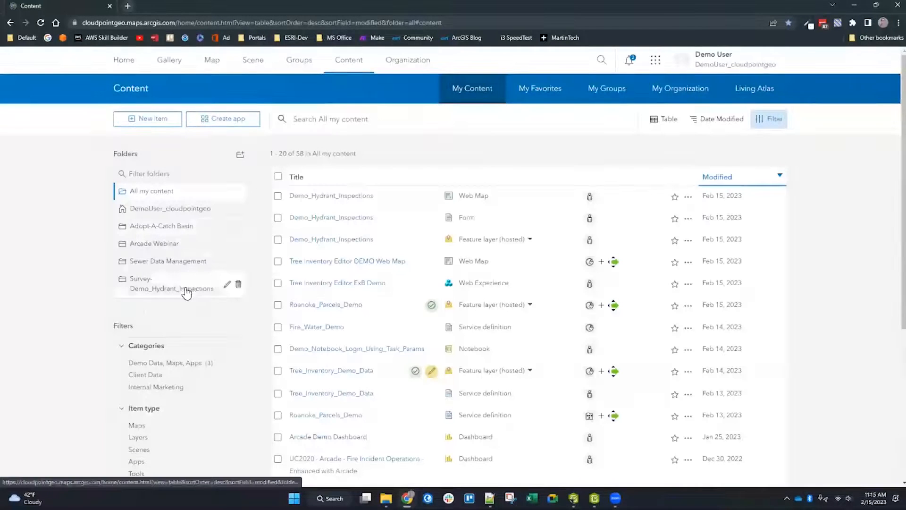
pyautogui.click(183, 289)
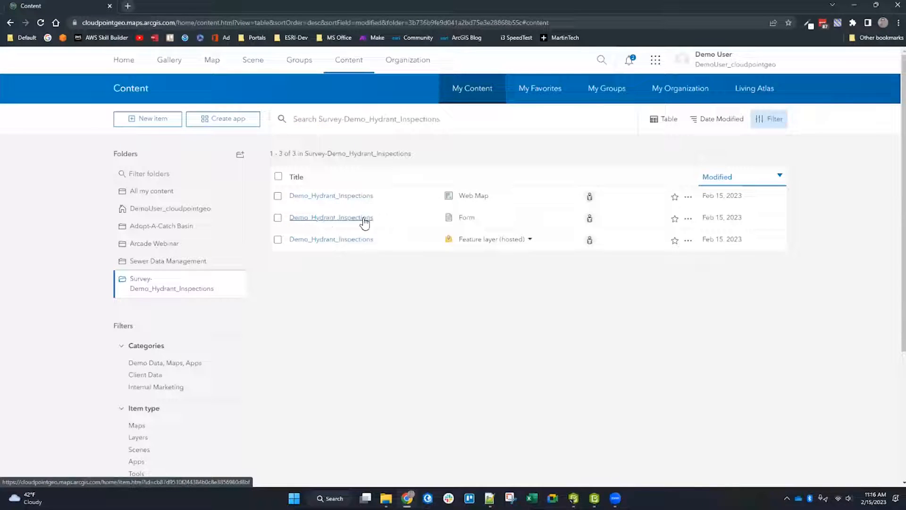
pyautogui.moveTo(481, 218); pyautogui.dragTo(295, 216)
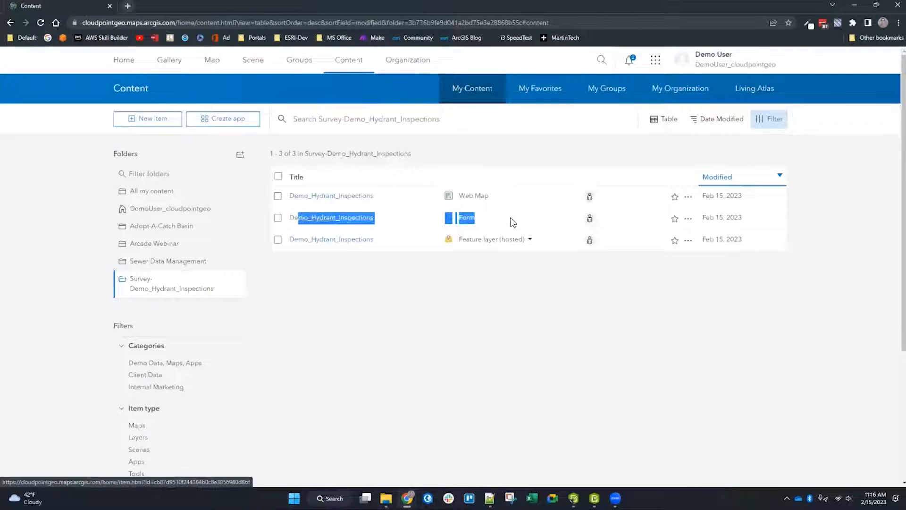
pyautogui.click(477, 219)
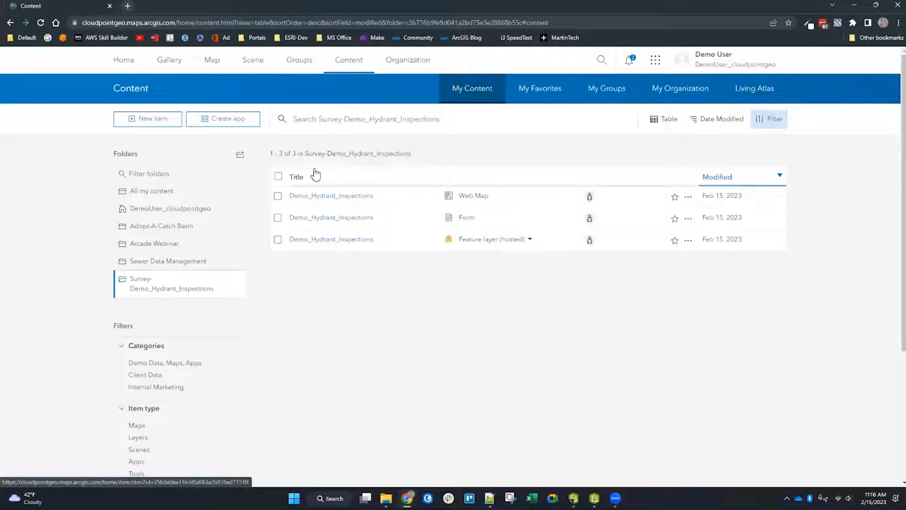
pyautogui.moveTo(408, 22); pyautogui.dragTo(525, 22)
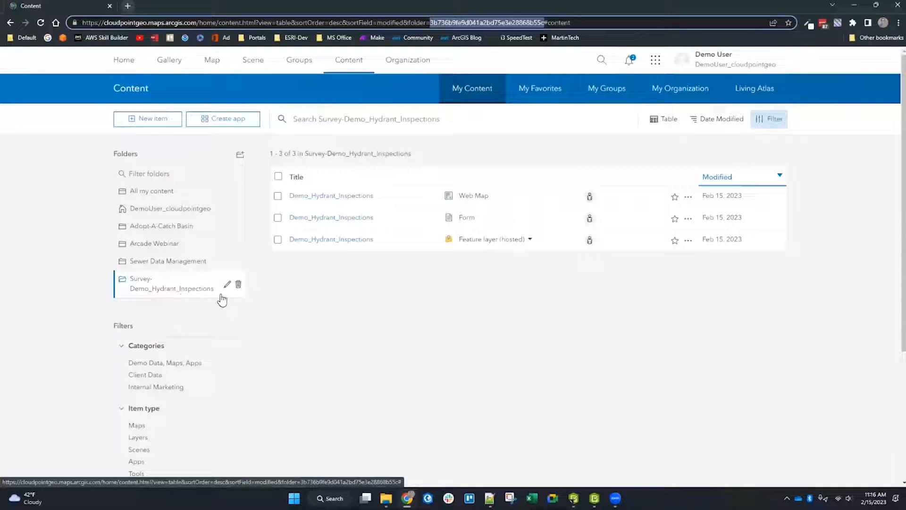
pyautogui.click(407, 320)
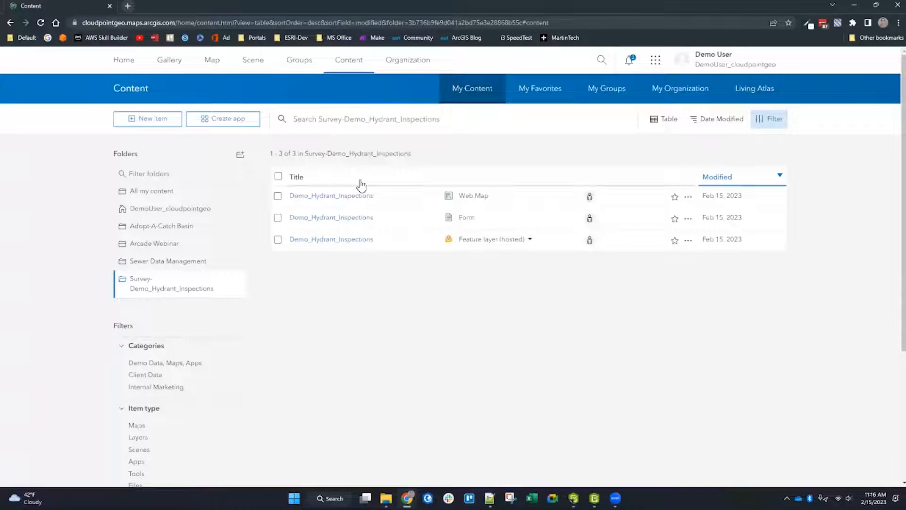
# Step: Open the Demo_Hydrant_Inspections form item in the Survey123 field app, download the survey, and minimize the app
pyautogui.click(362, 219)
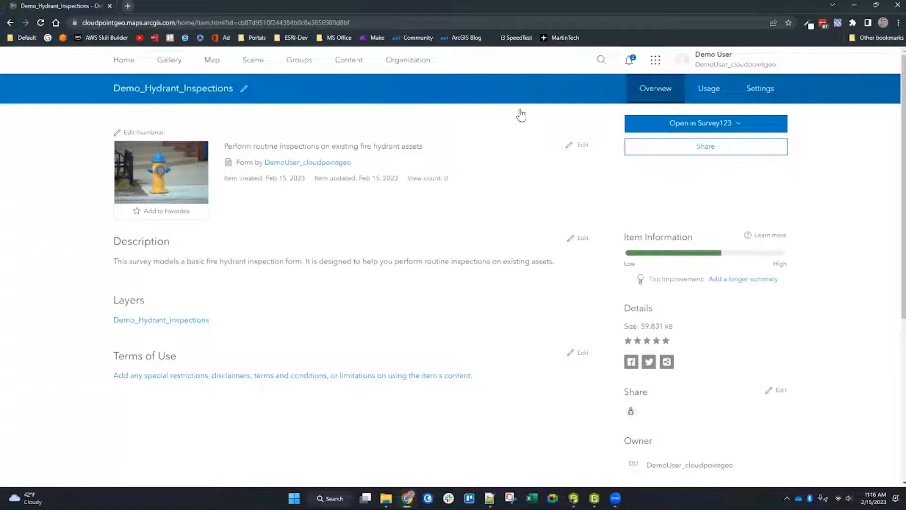
pyautogui.click(486, 424)
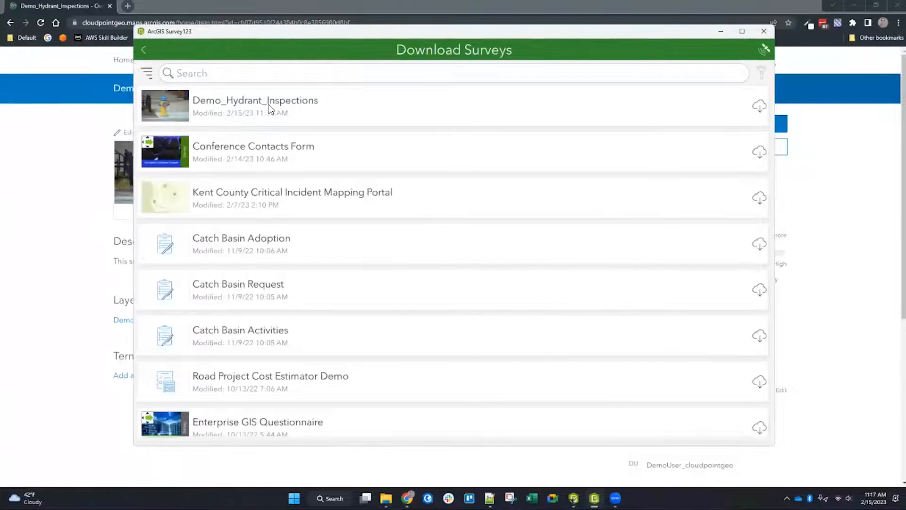
pyautogui.click(759, 106)
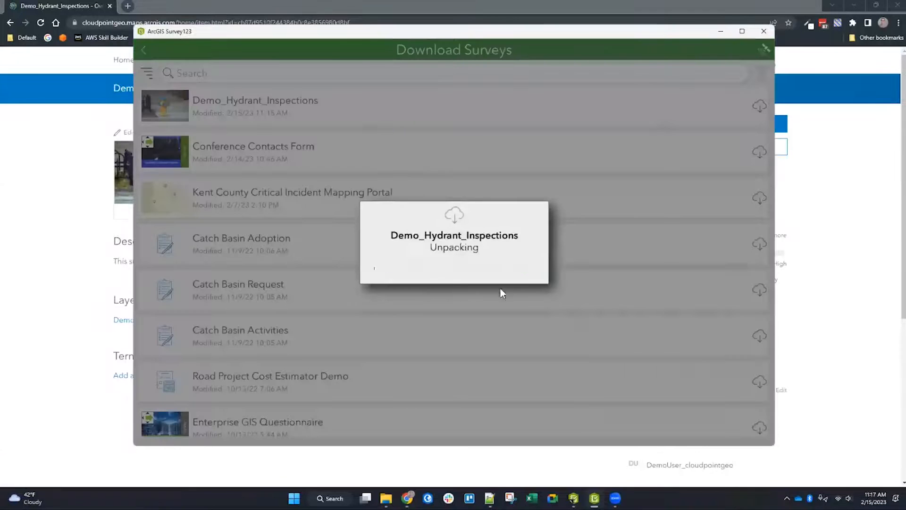
pyautogui.click(150, 53)
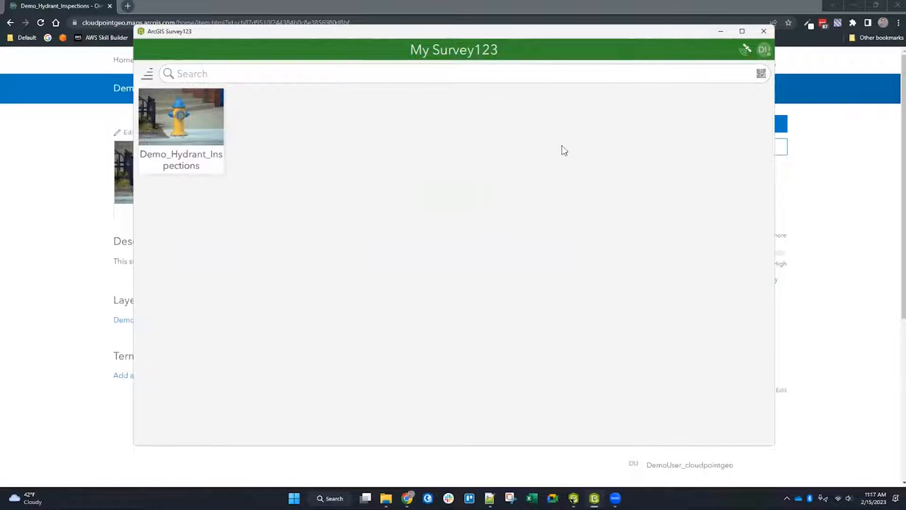
pyautogui.click(444, 4)
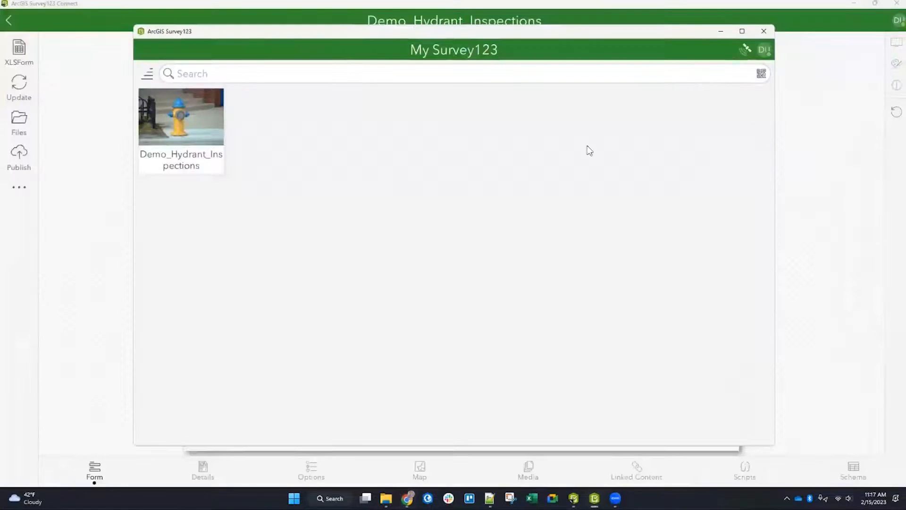
pyautogui.click(720, 31)
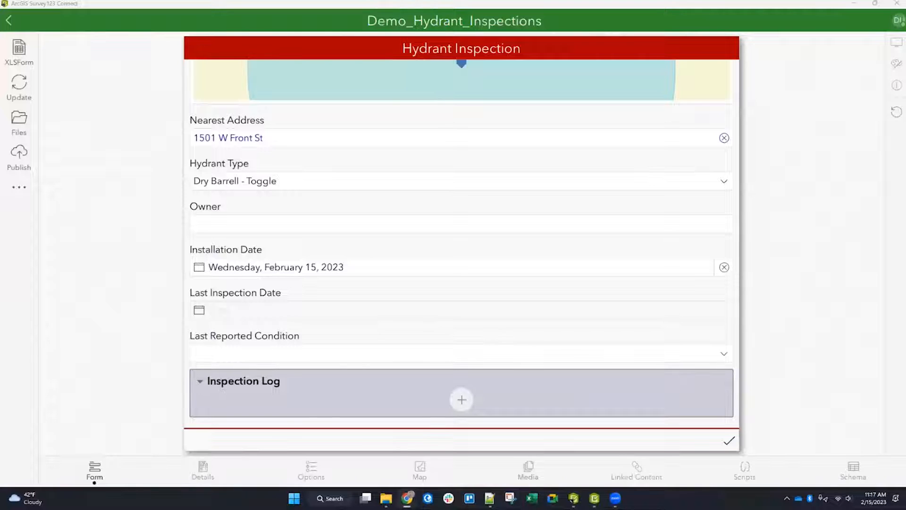
pyautogui.moveTo(407, 498)
pyautogui.click(406, 460)
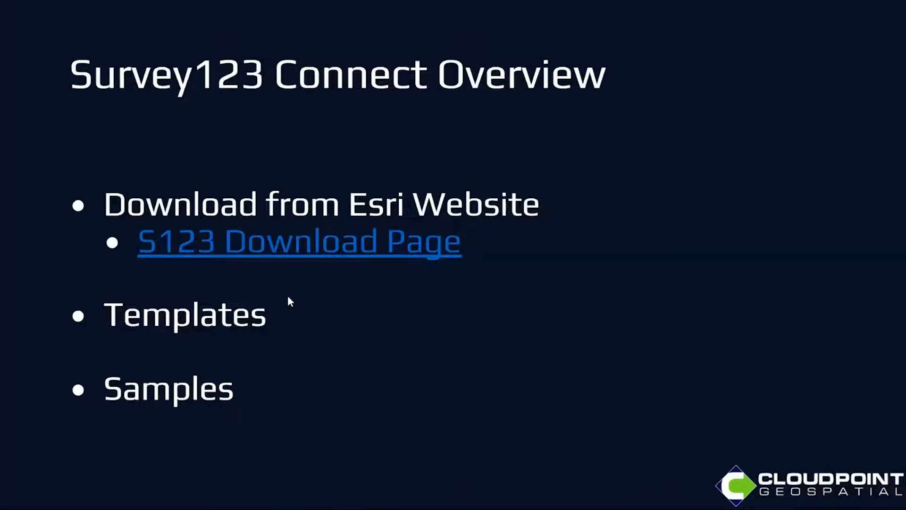
pyautogui.press('Right')
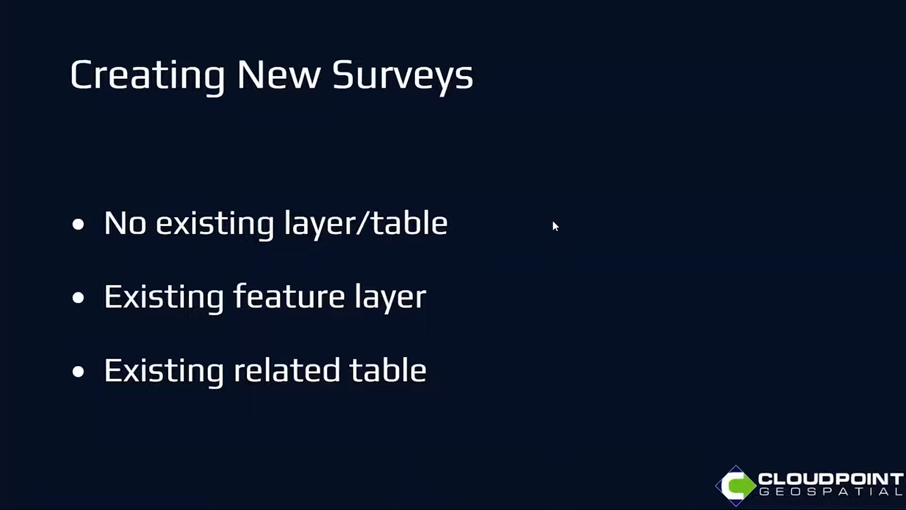
pyautogui.click(526, 246)
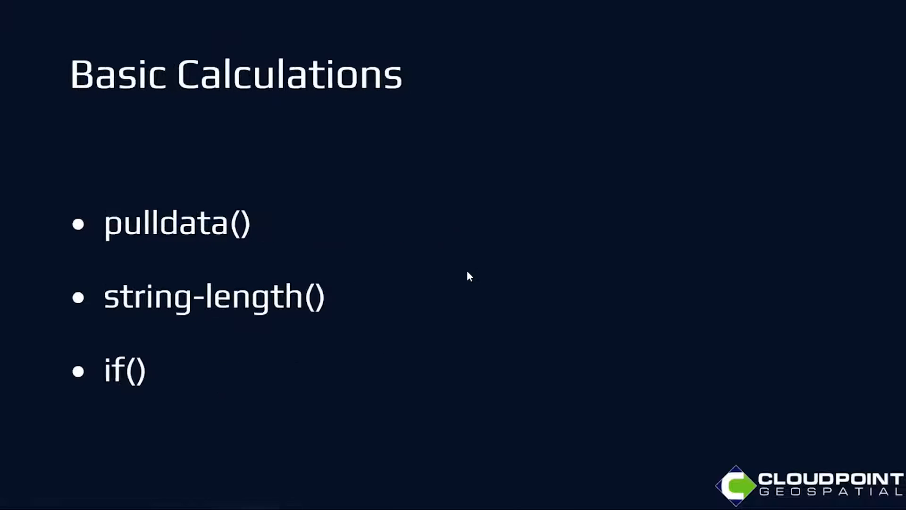
pyautogui.press('Left')
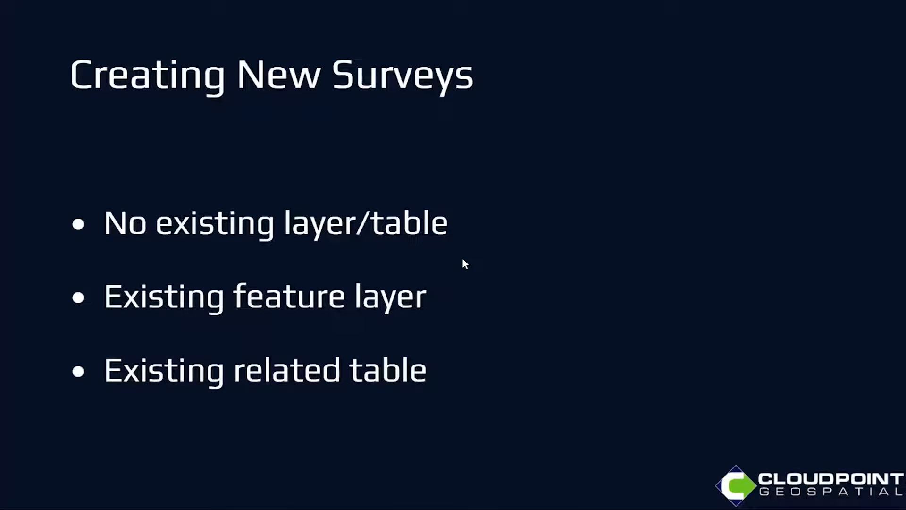
pyautogui.hotkey('alt', 'Tab')
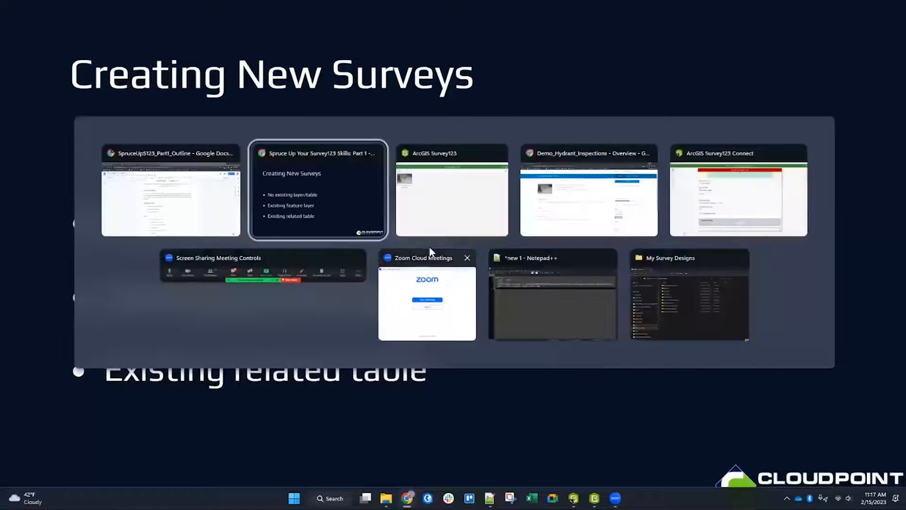
pyautogui.click(444, 193)
pyautogui.hotkey('alt', 'Tab')
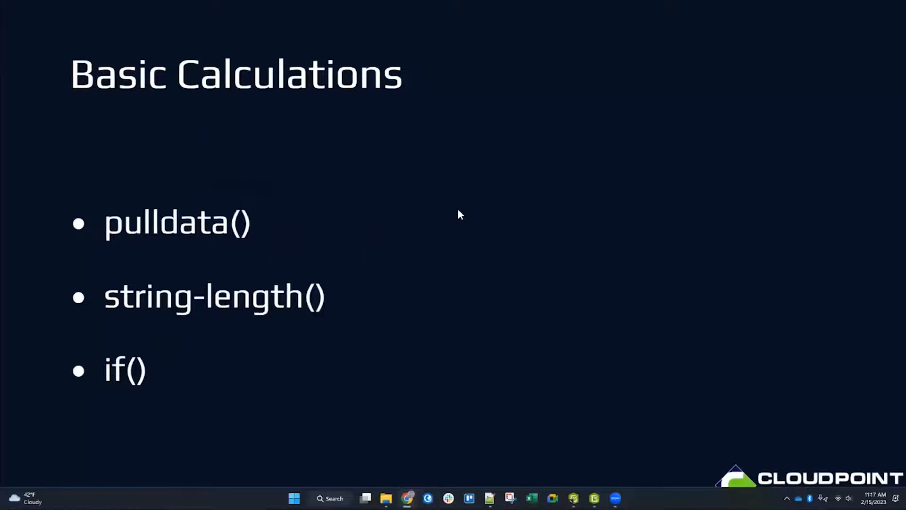
pyautogui.hotkey('alt', 'Tab')
pyautogui.click(738, 194)
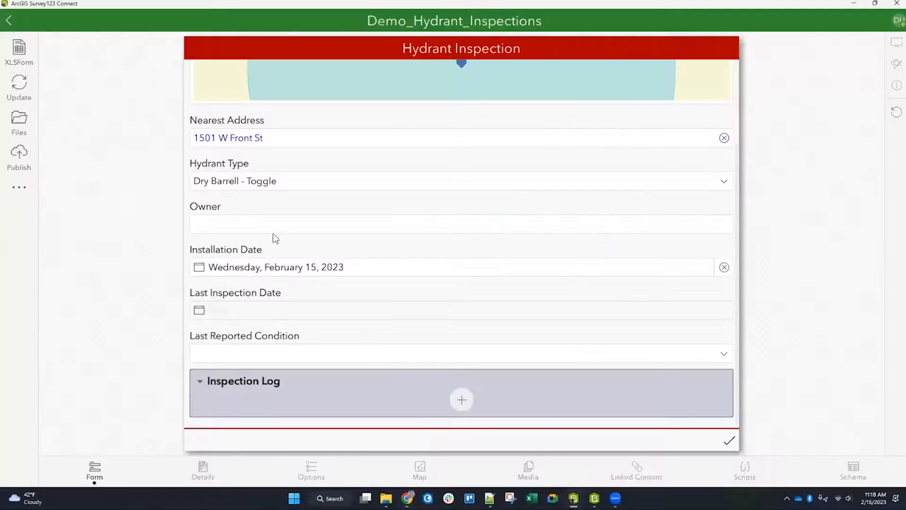
# Step: Add a text question named new_field_1 with label new_field_1 in row 31 of the XLSForm survey sheet and save
pyautogui.click(19, 51)
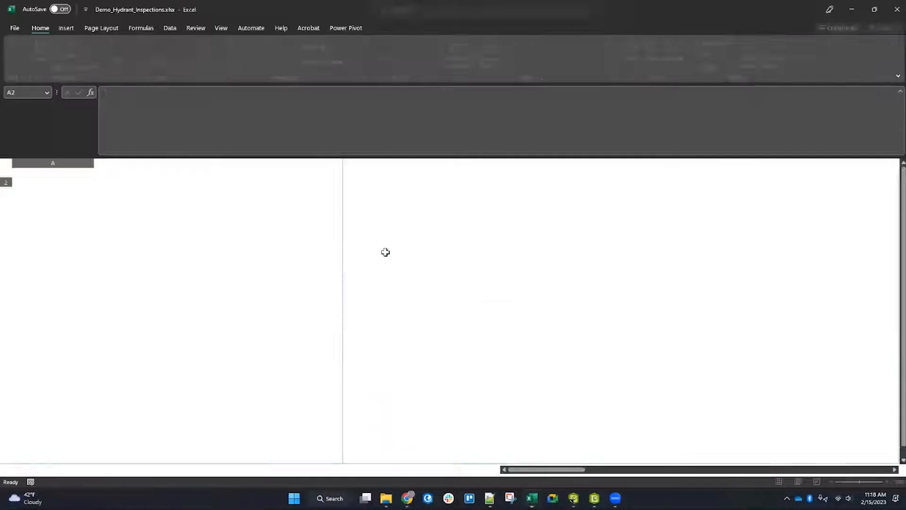
pyautogui.scroll(-1, 156, 391)
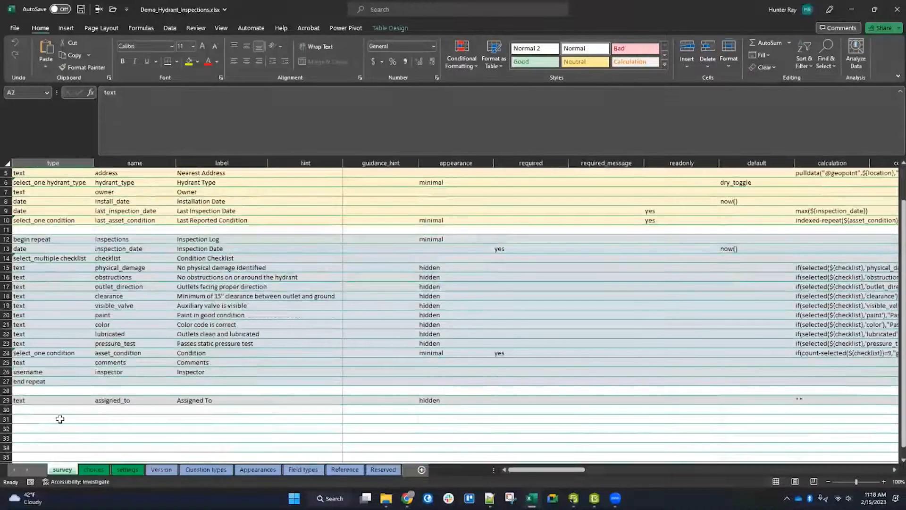
pyautogui.click(60, 419)
pyautogui.write('text')
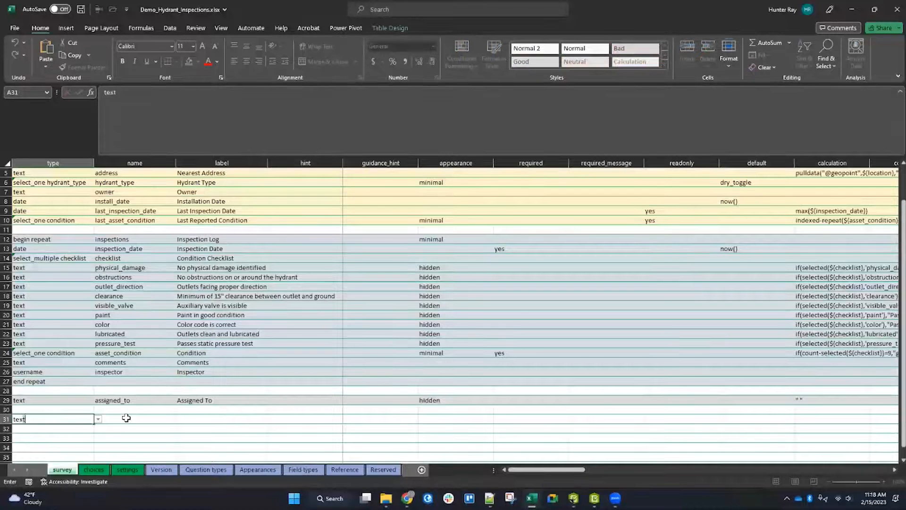
pyautogui.click(126, 418)
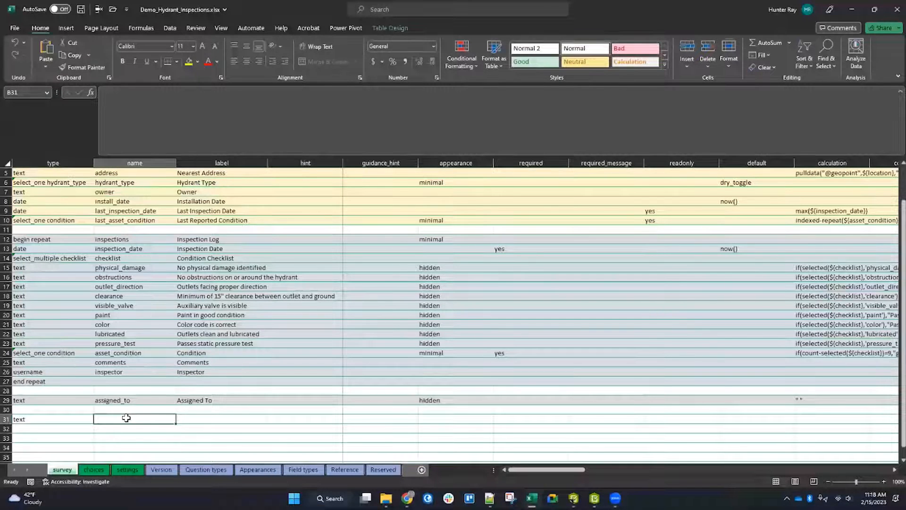
pyautogui.write('new_field_1')
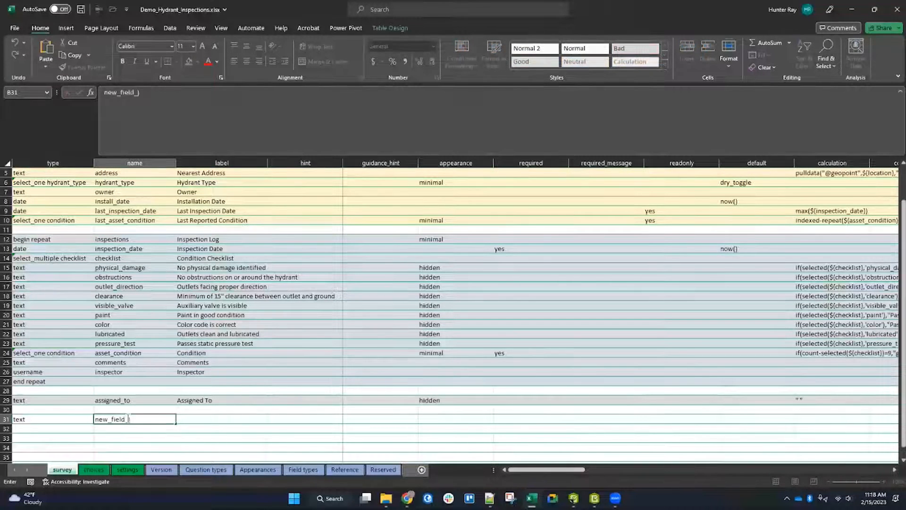
pyautogui.press('Tab')
pyautogui.write('new_field_')
pyautogui.press('Tab')
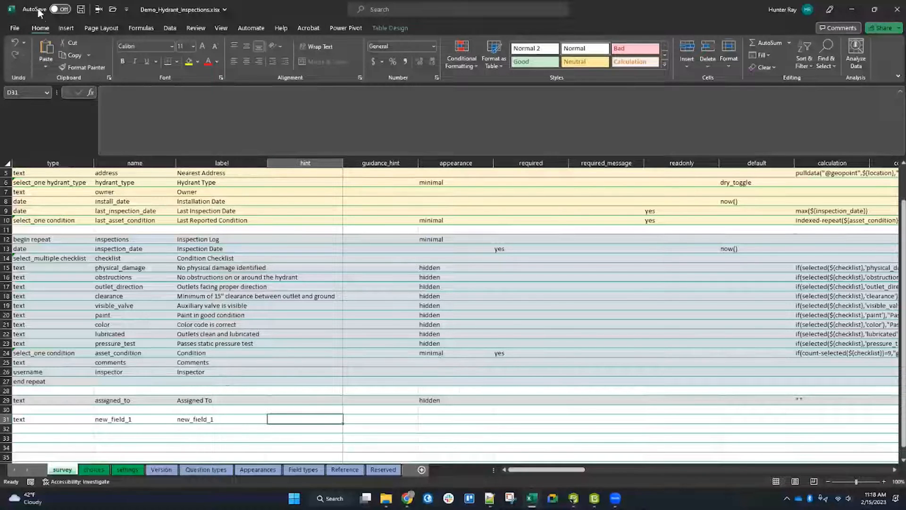
pyautogui.click(80, 9)
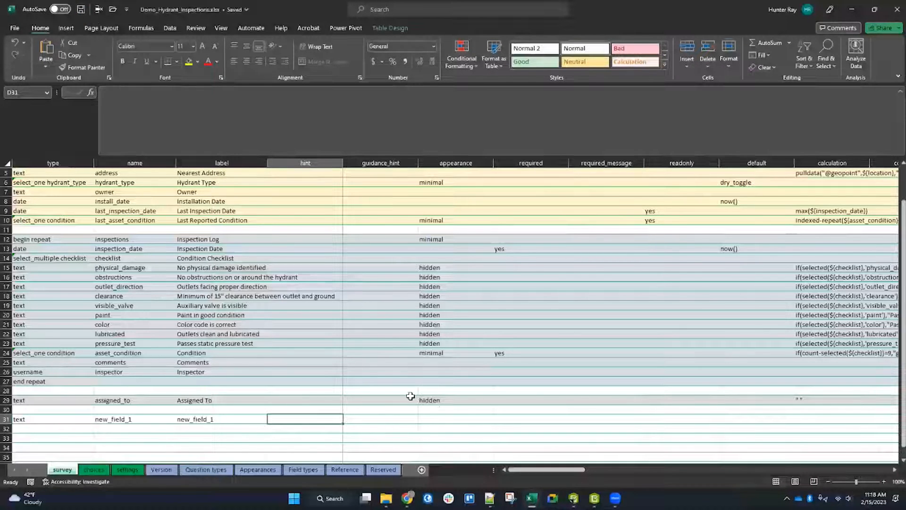
# Step: Close the spreadsheet and review the new field in the updated form preview
pyautogui.click(852, 10)
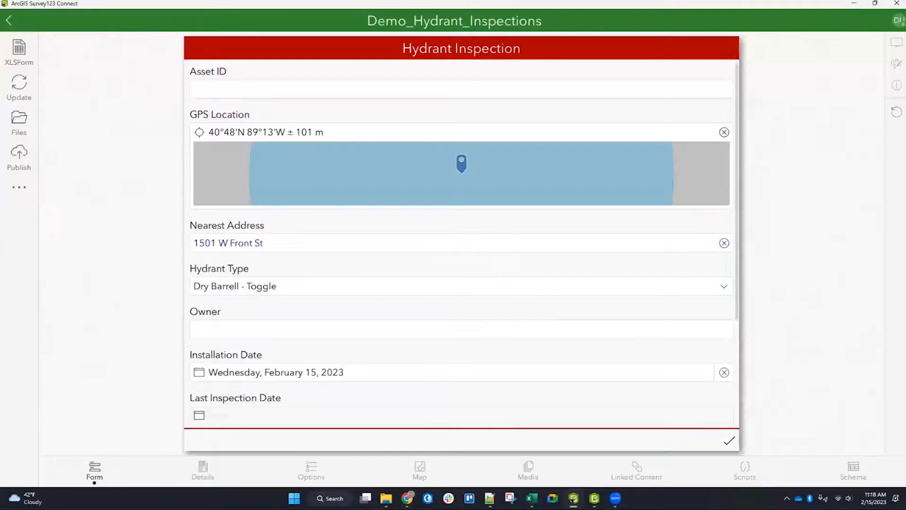
pyautogui.scroll(-2, 330, 312)
pyautogui.scroll(-1, 361, 333)
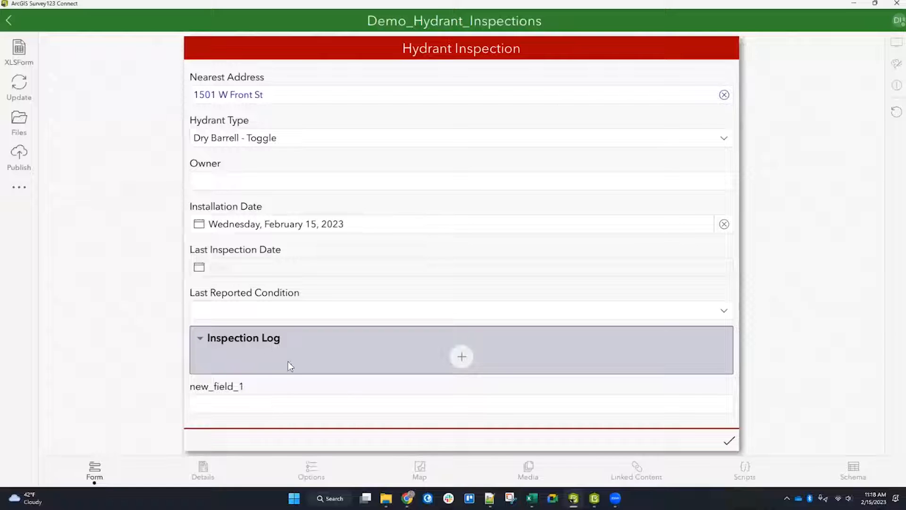
# Step: Try to republish the hydrant inspection survey, cancel publishing, and return to the survey gallery
pyautogui.click(19, 156)
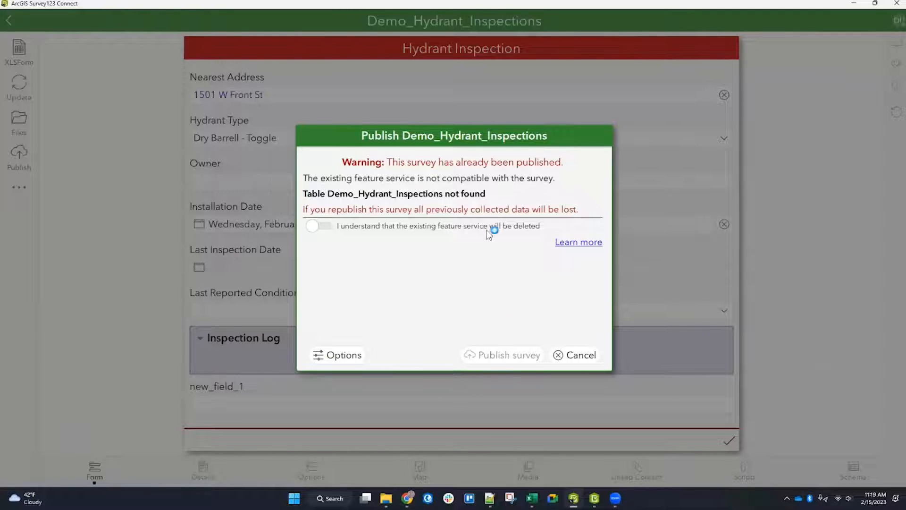
pyautogui.click(576, 356)
pyautogui.click(8, 20)
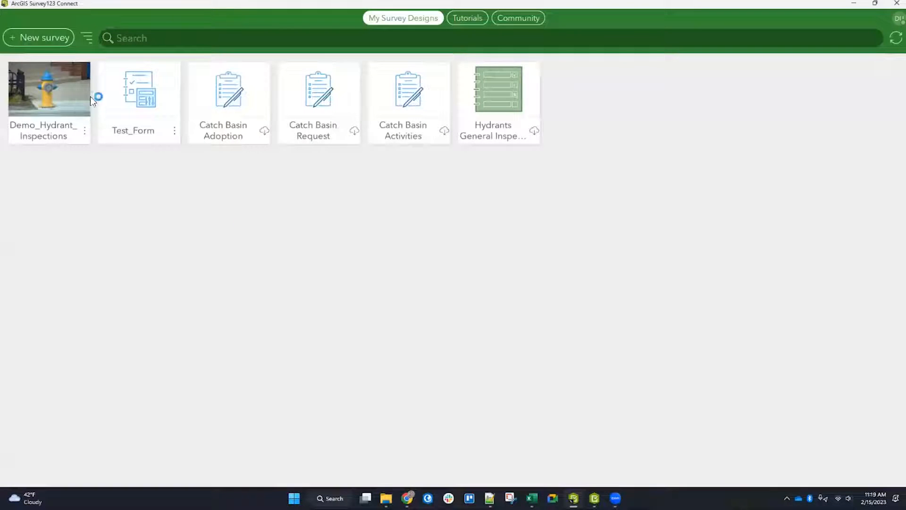
# Step: Create a new survey titled Tree_Inventory_Data from the organization's Tree_Inventory_Demo_Data feature service
pyautogui.click(26, 38)
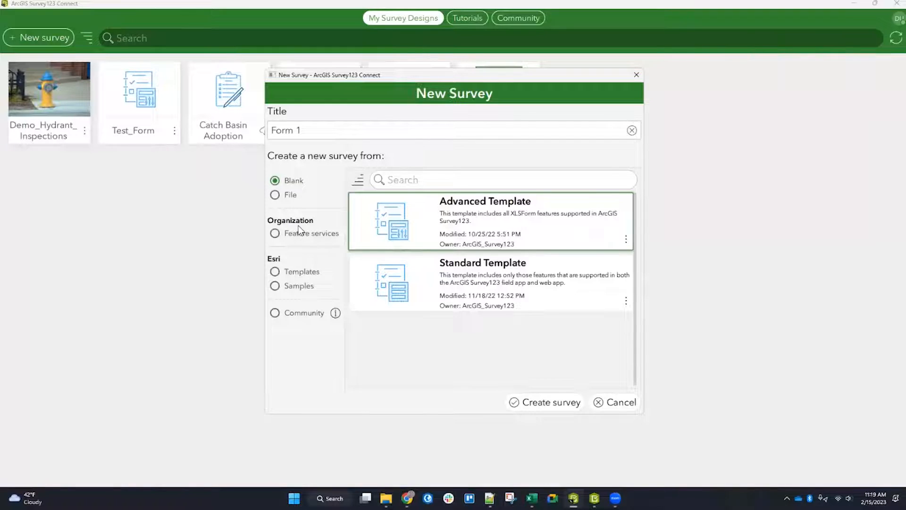
pyautogui.doubleClick(325, 129)
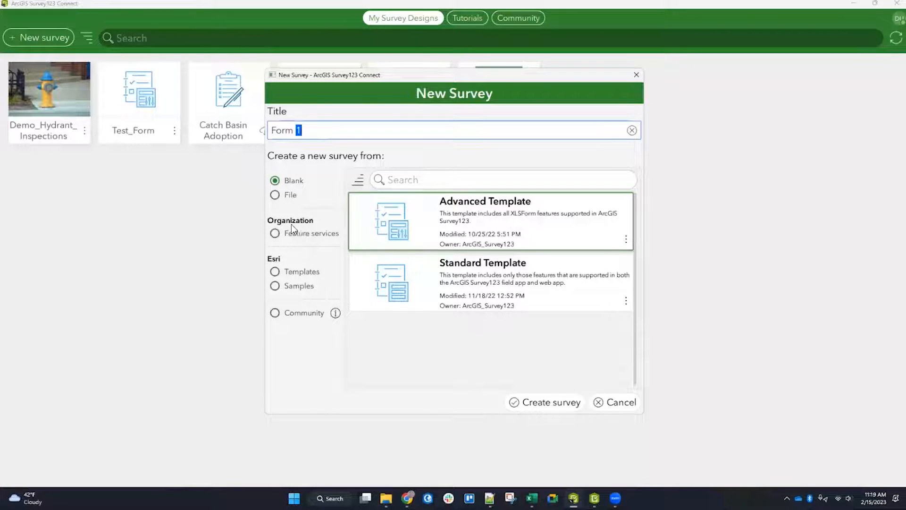
pyautogui.click(310, 233)
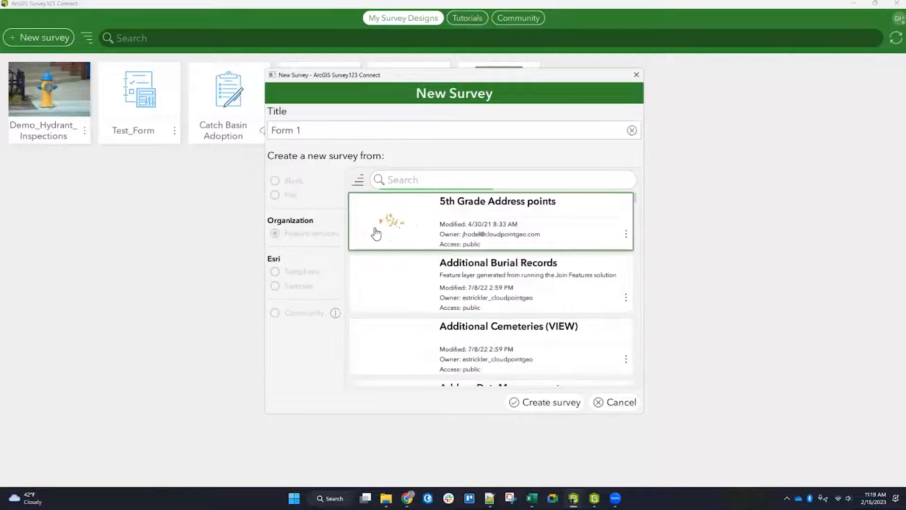
pyautogui.click(456, 184)
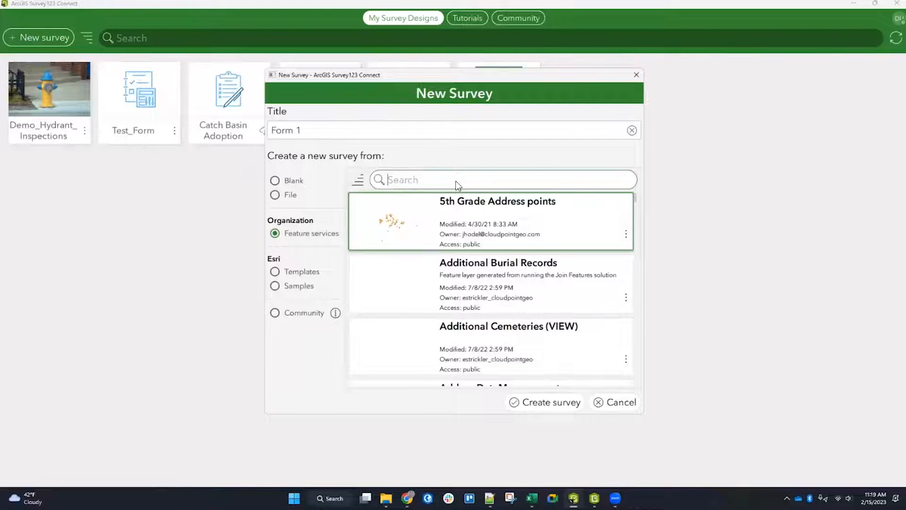
pyautogui.write('Tree_')
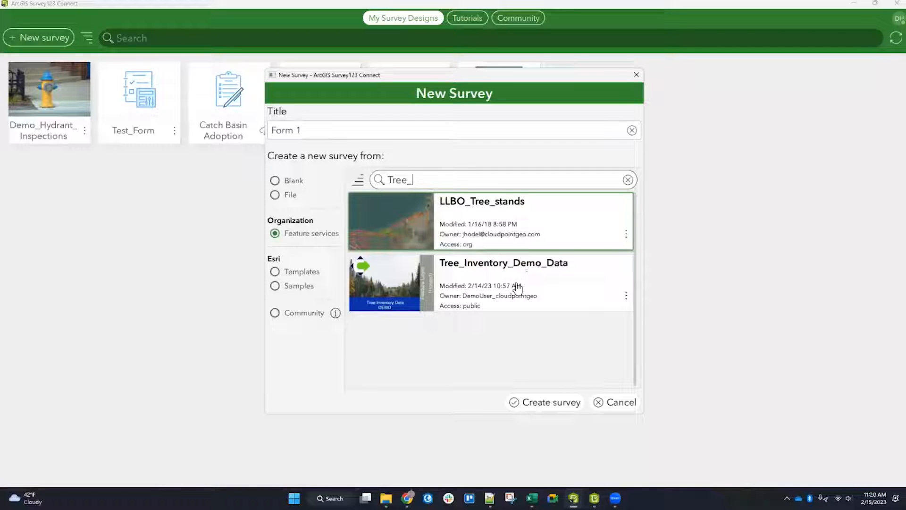
pyautogui.click(477, 278)
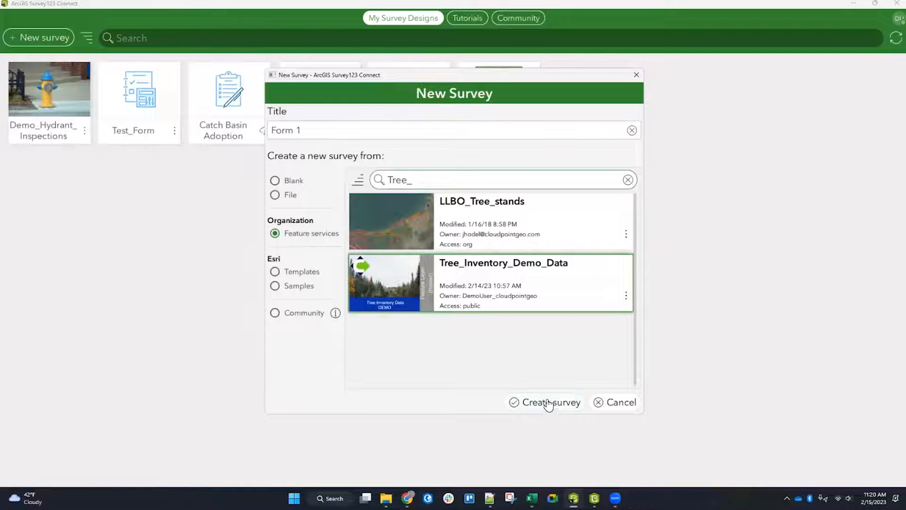
pyautogui.click(304, 131)
pyautogui.moveTo(304, 131); pyautogui.dragTo(262, 136)
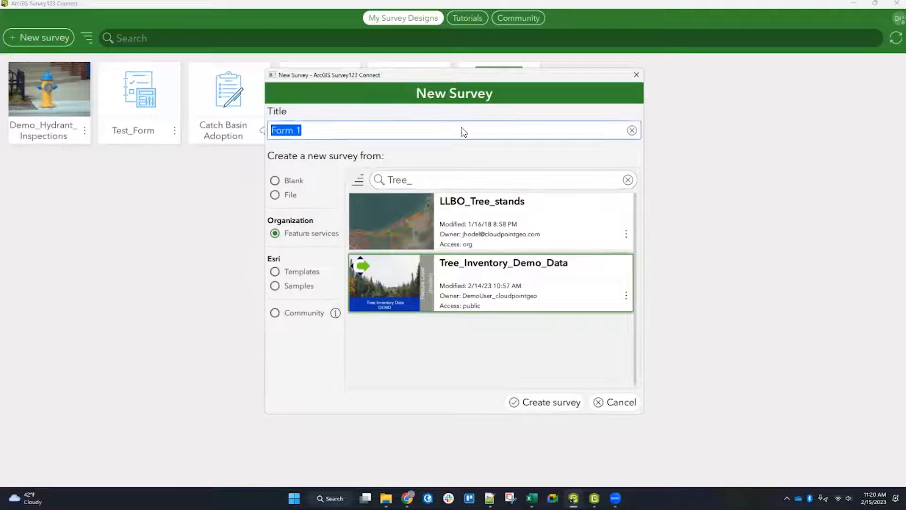
pyautogui.write('Tree')
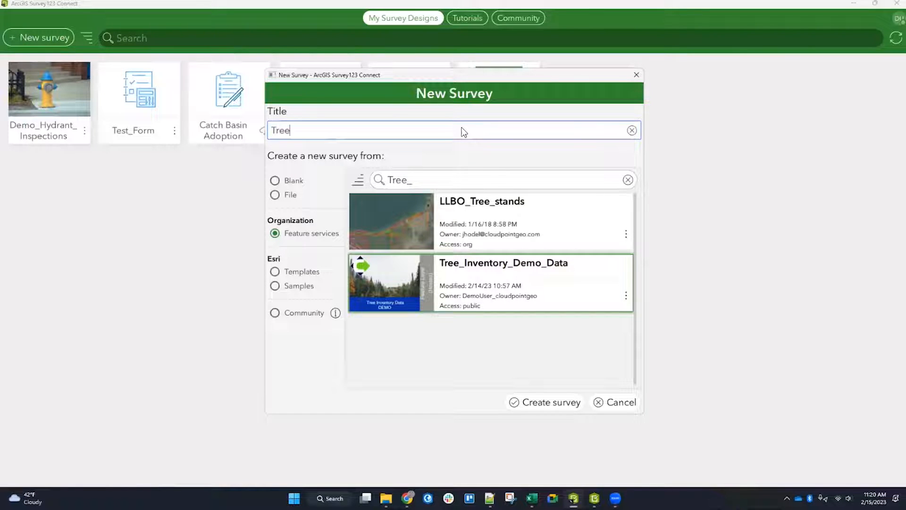
pyautogui.write('_Inventory_Data')
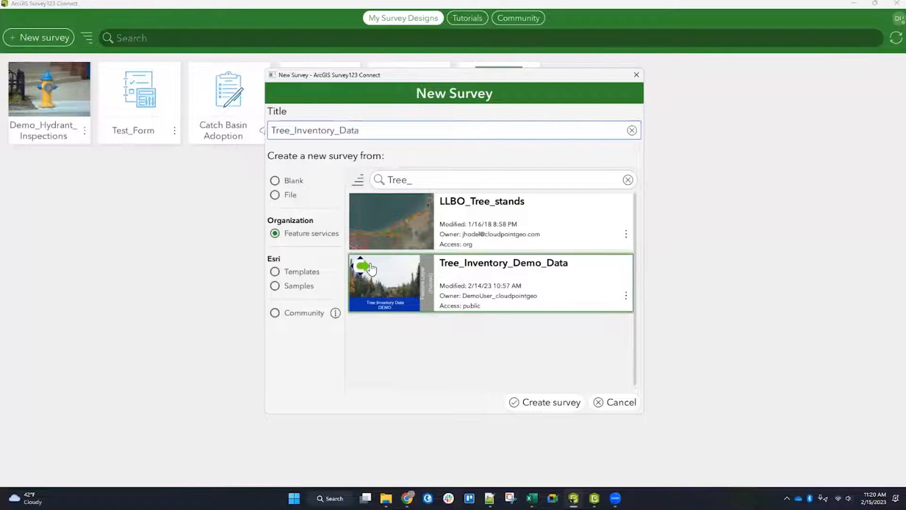
pyautogui.click(536, 403)
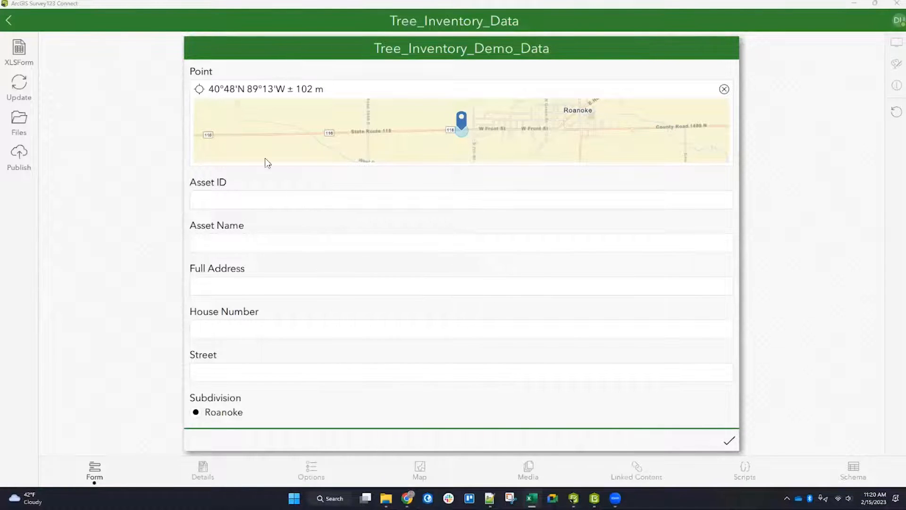
# Step: Open the survey's XLSForm spreadsheet and examine the type, name, label and default columns of the survey sheet
pyautogui.scroll(-1, 293, 229)
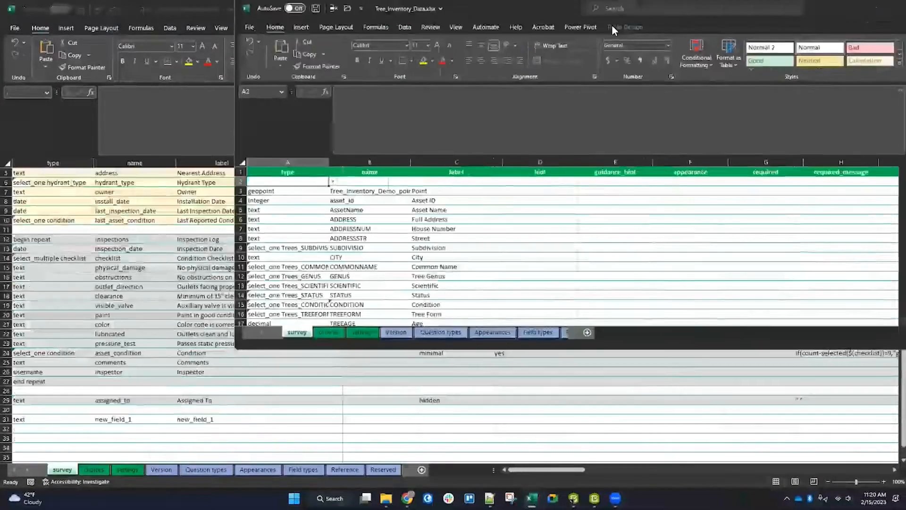
pyautogui.moveTo(612, 26); pyautogui.dragTo(602, 1)
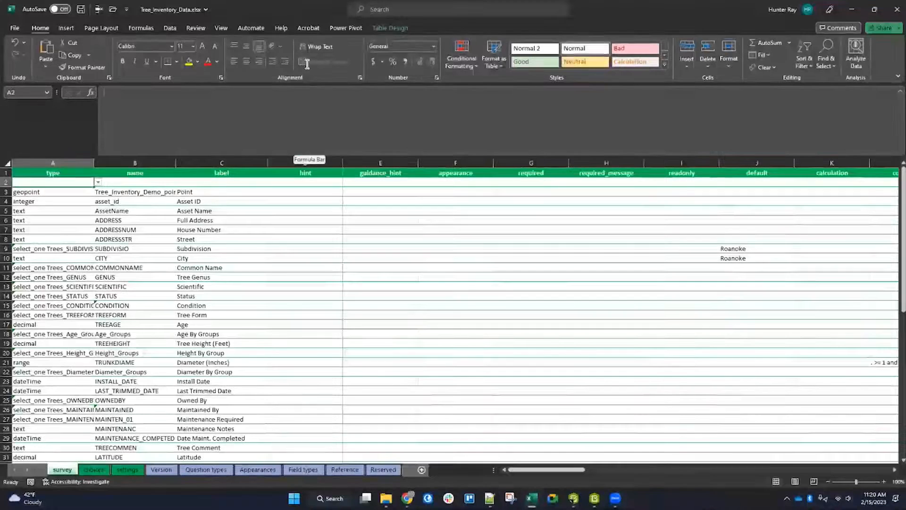
pyautogui.moveTo(278, 156); pyautogui.dragTo(281, 66)
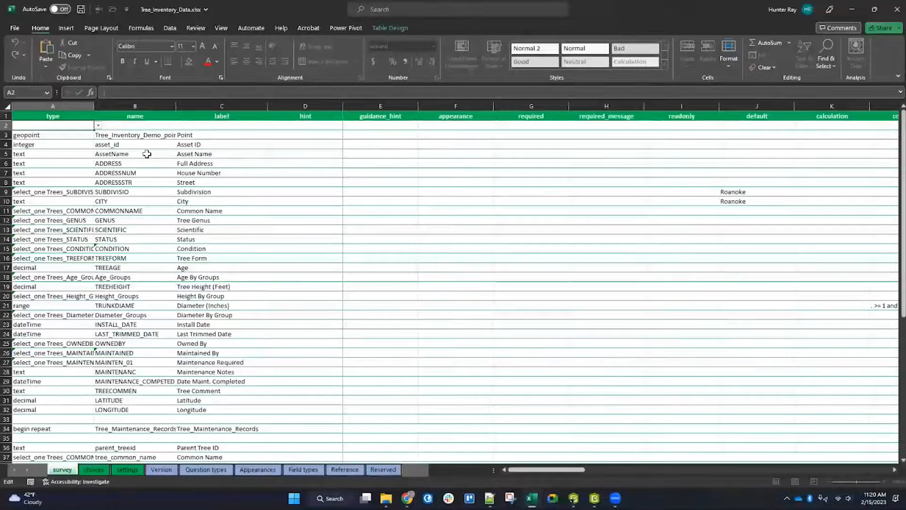
pyautogui.click(53, 107)
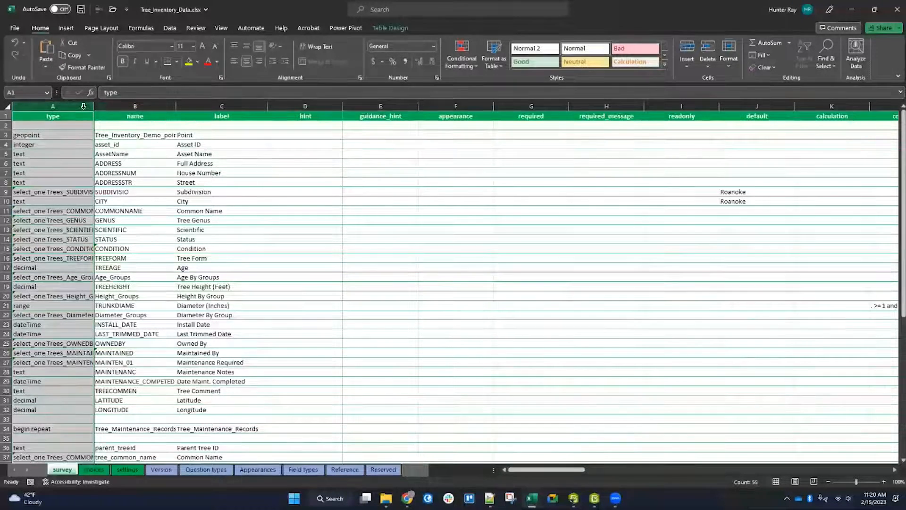
pyautogui.click(136, 107)
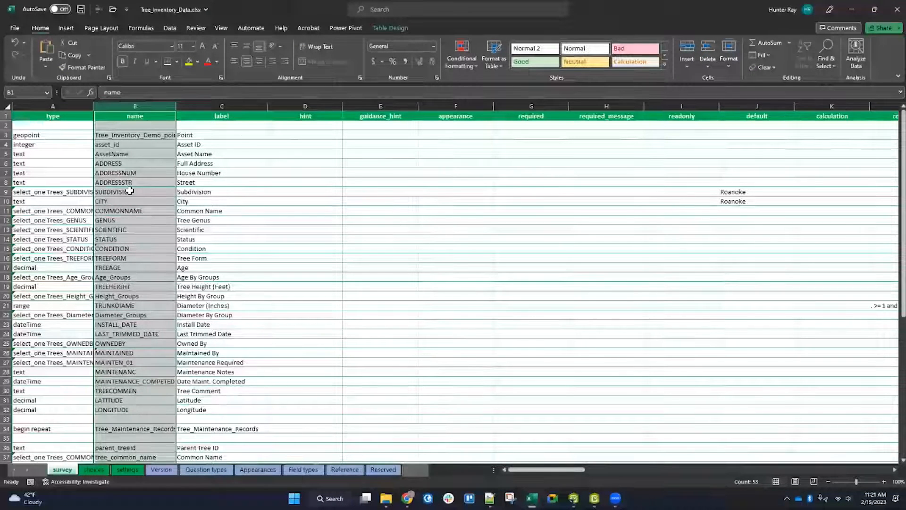
pyautogui.click(221, 106)
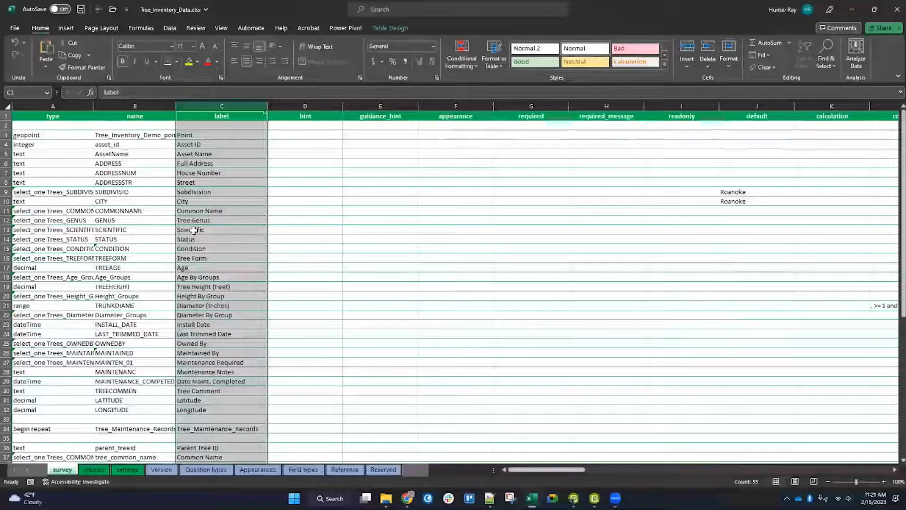
pyautogui.moveTo(757, 191); pyautogui.dragTo(757, 201)
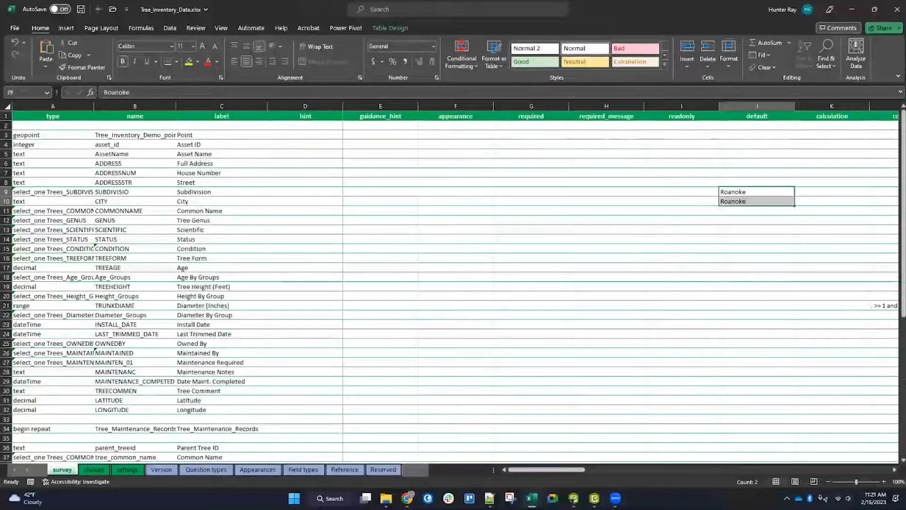
pyautogui.moveTo(577, 469)
pyautogui.mouseDown()
pyautogui.moveTo(616, 468)
pyautogui.moveTo(576, 469)
pyautogui.mouseUp()
# Step: Autofit the type column on the survey sheet and review the choice lists on the choices sheet
pyautogui.click(64, 211)
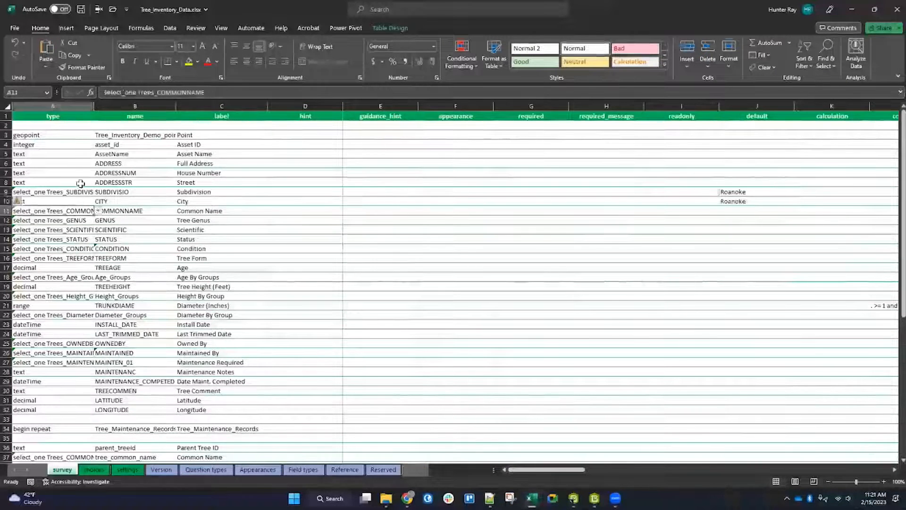
pyautogui.doubleClick(94, 106)
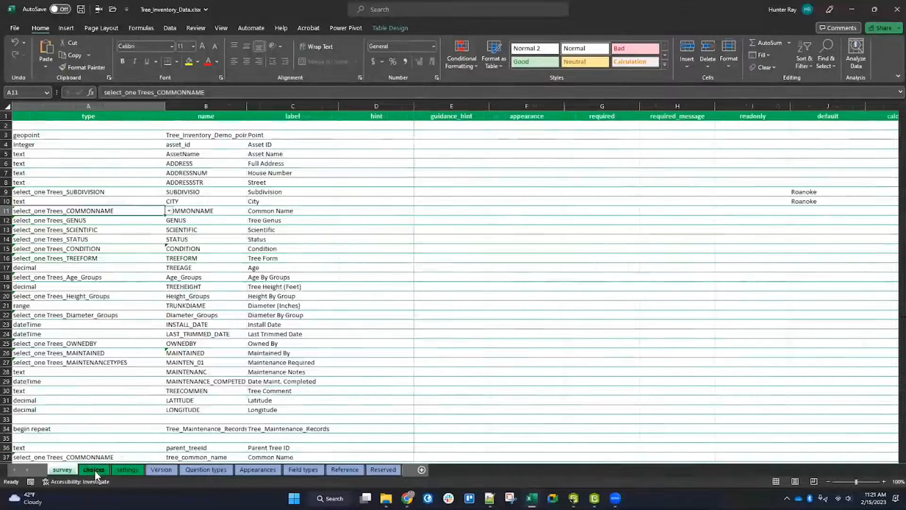
pyautogui.click(94, 469)
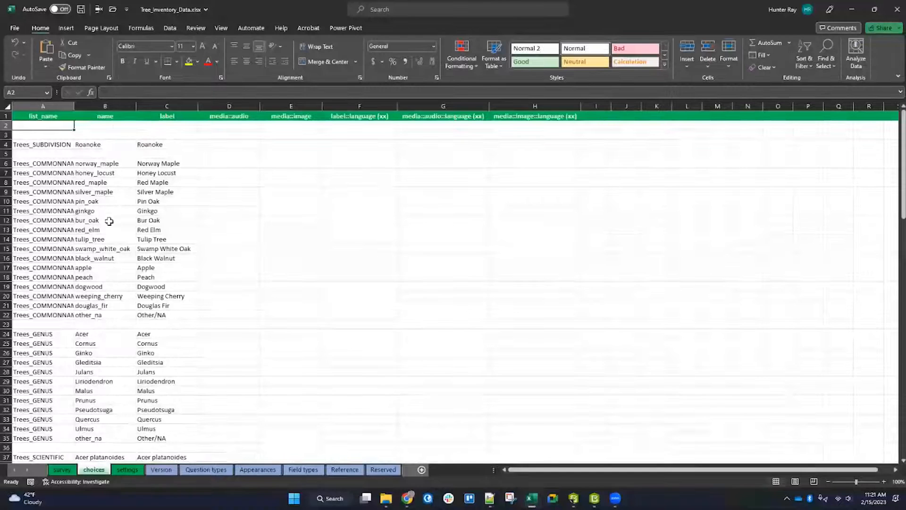
pyautogui.click(157, 107)
pyautogui.click(102, 107)
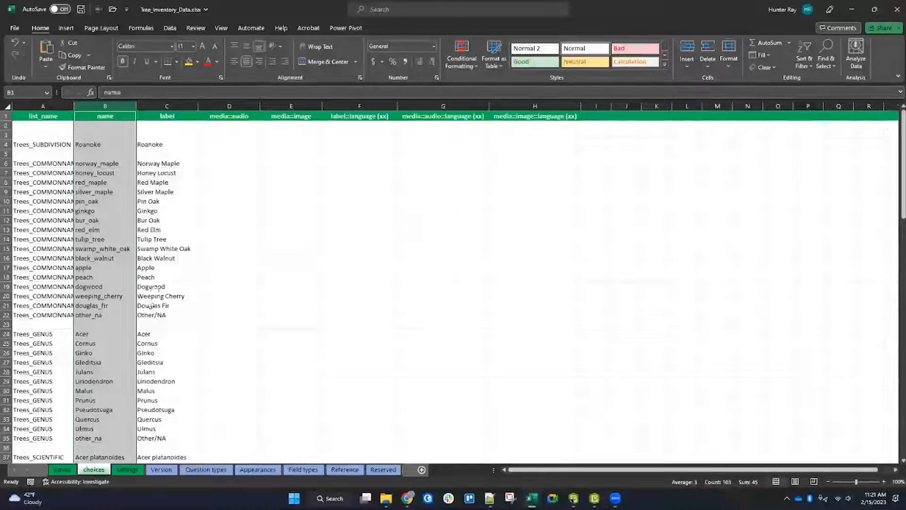
pyautogui.click(70, 469)
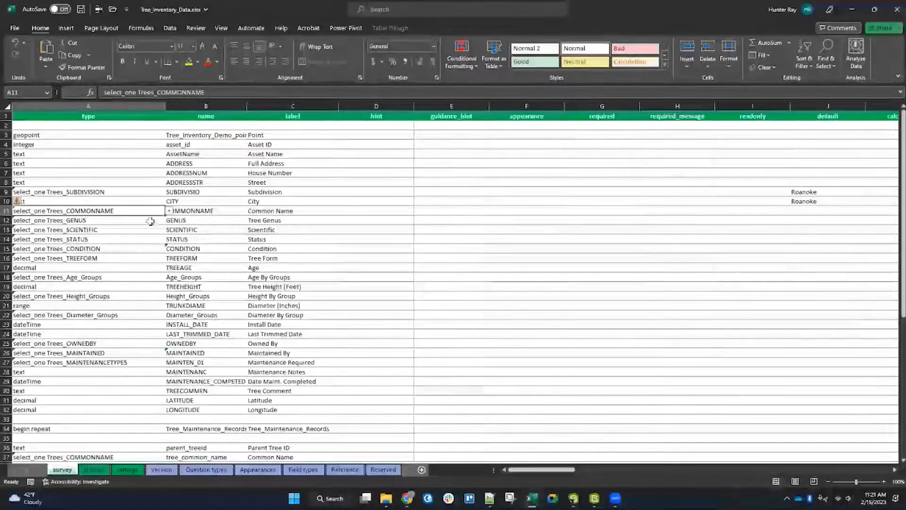
# Step: Delete the rows holding the Tree_Maintenance_Records and Tree_Inspections repeat groups from the survey sheet
pyautogui.scroll(-5, 226, 265)
pyautogui.scroll(-2, 114, 304)
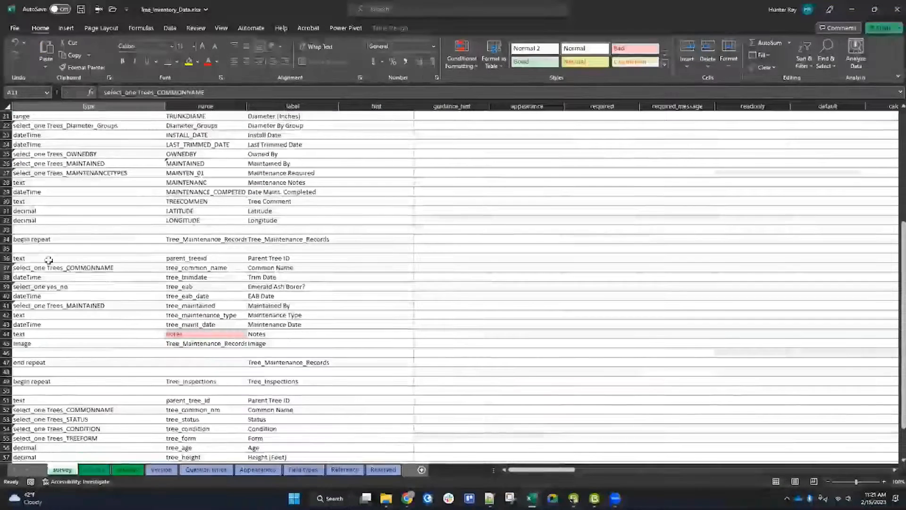
pyautogui.click(6, 239)
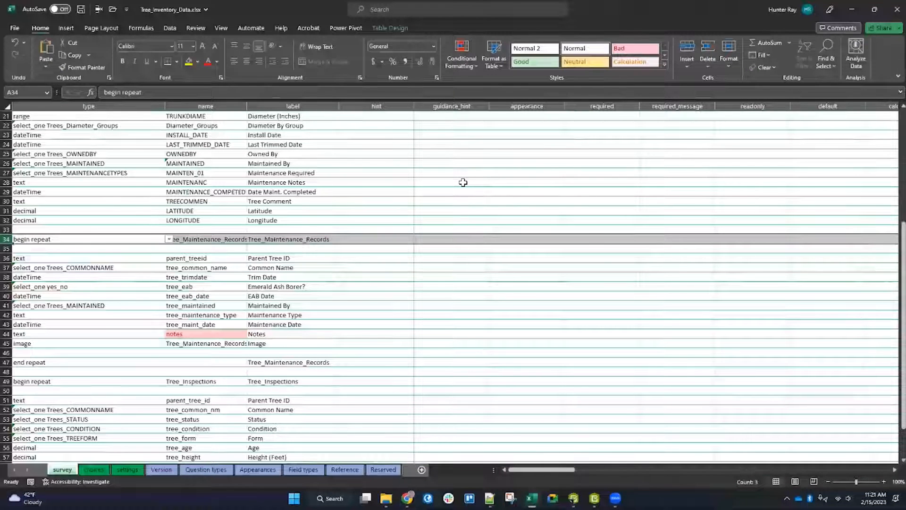
pyautogui.click(206, 381)
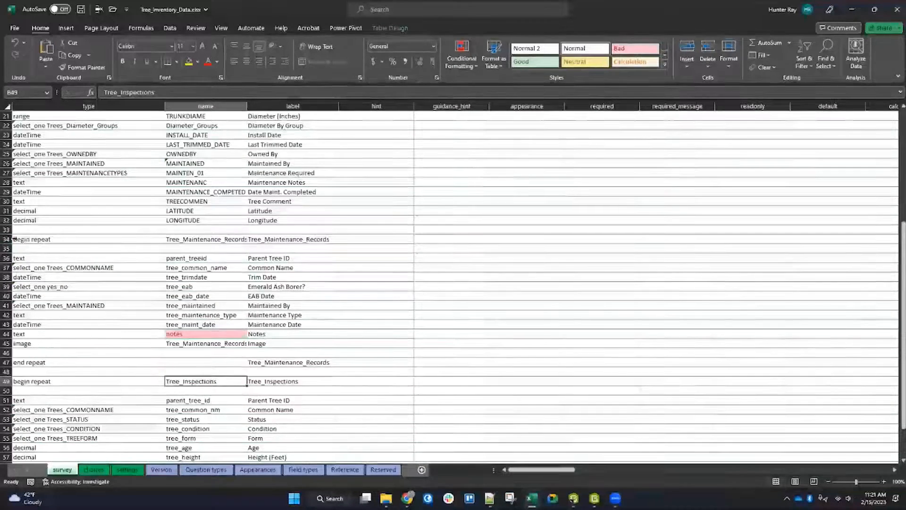
pyautogui.click(7, 240)
pyautogui.scroll(-4, 8, 240)
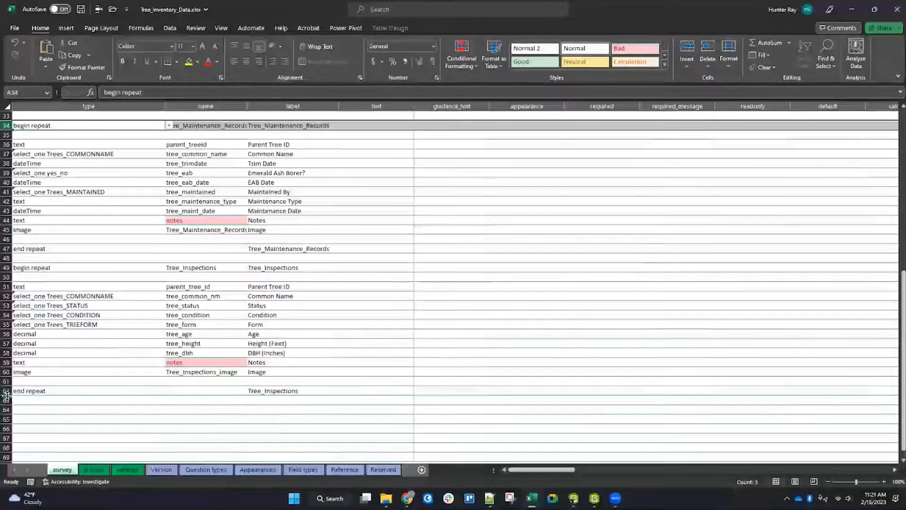
pyautogui.keyDown('shift'); pyautogui.click(7, 400); pyautogui.keyUp('shift')
pyautogui.scroll(4, 122, 286)
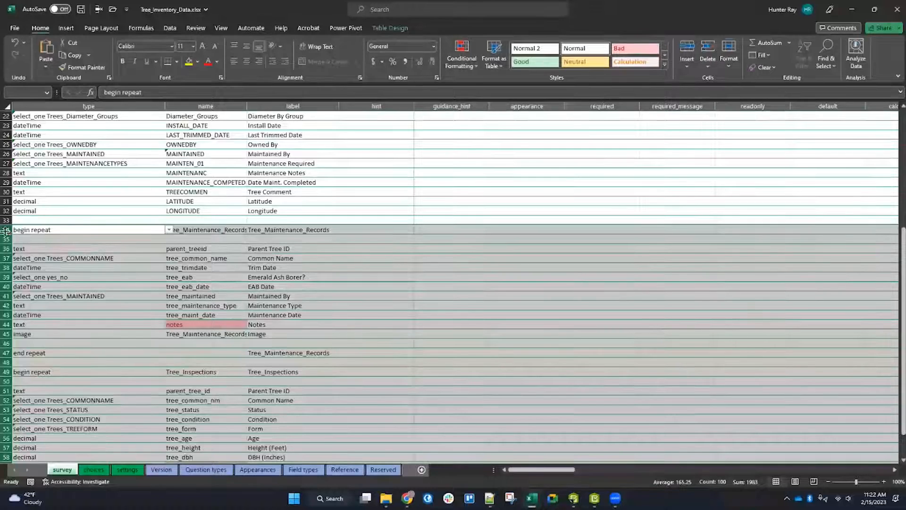
pyautogui.scroll(-2, 44, 191)
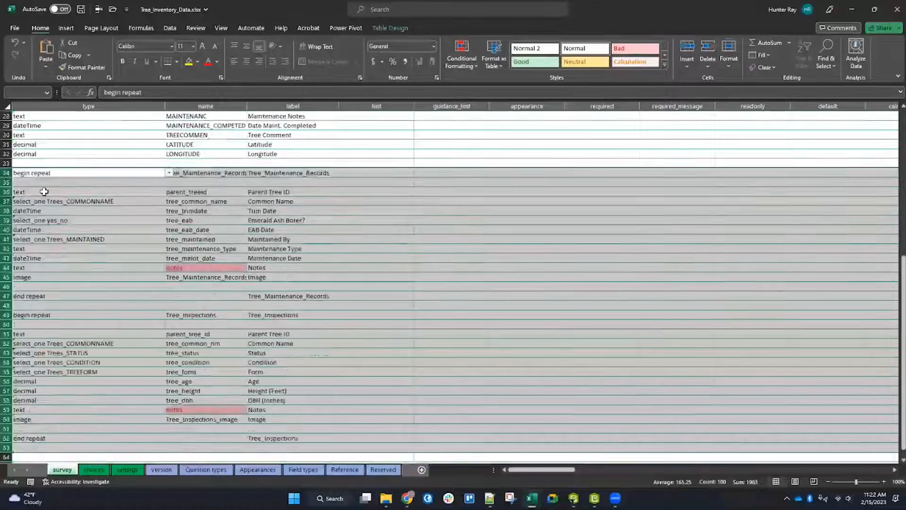
pyautogui.rightClick(8, 173)
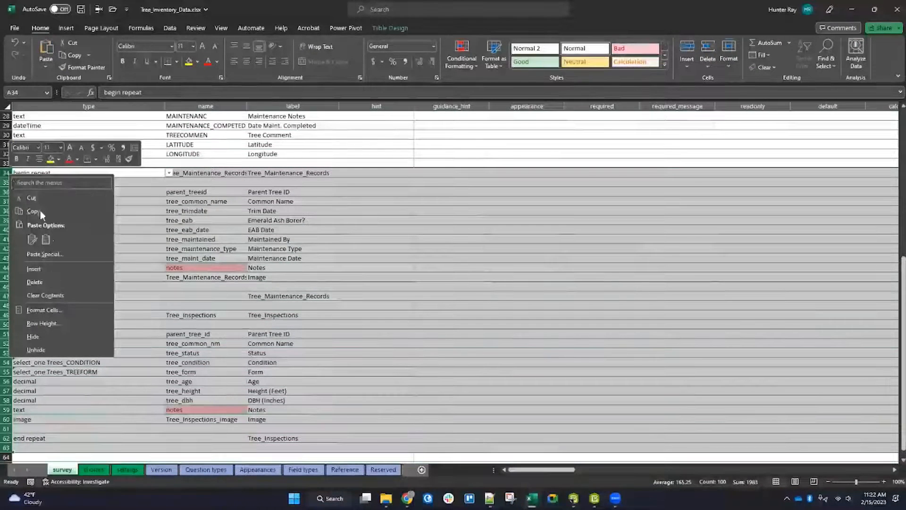
pyautogui.click(52, 283)
# Step: Review the remaining survey sheet questions and open the settings sheet
pyautogui.scroll(6, 189, 260)
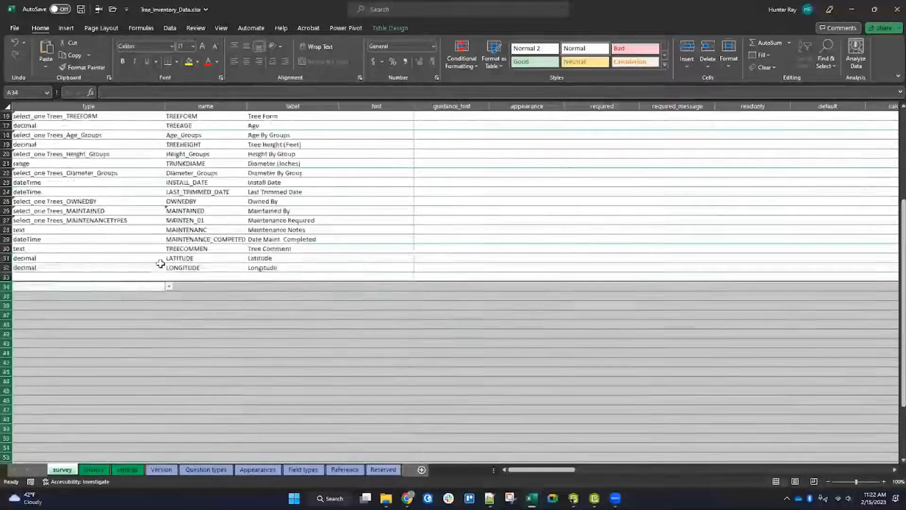
pyautogui.moveTo(86, 314); pyautogui.dragTo(102, 113)
pyautogui.scroll(2, 123, 170)
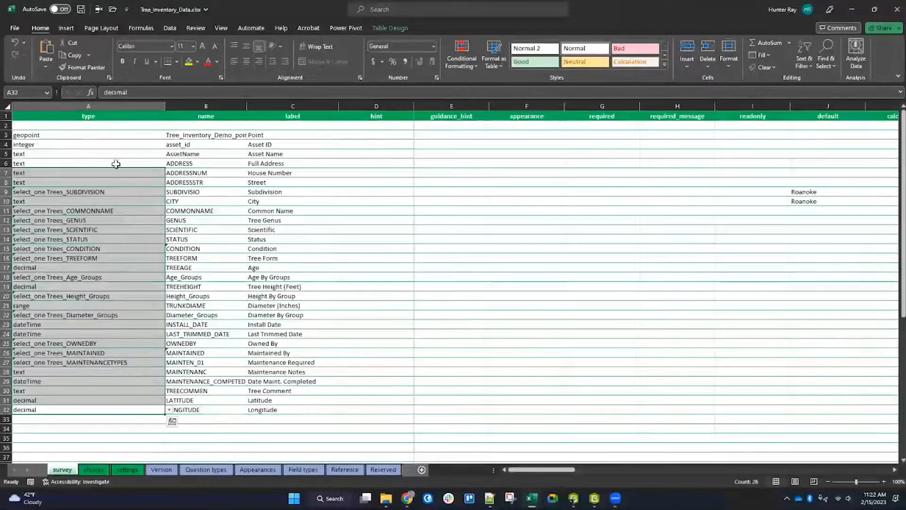
pyautogui.click(89, 126)
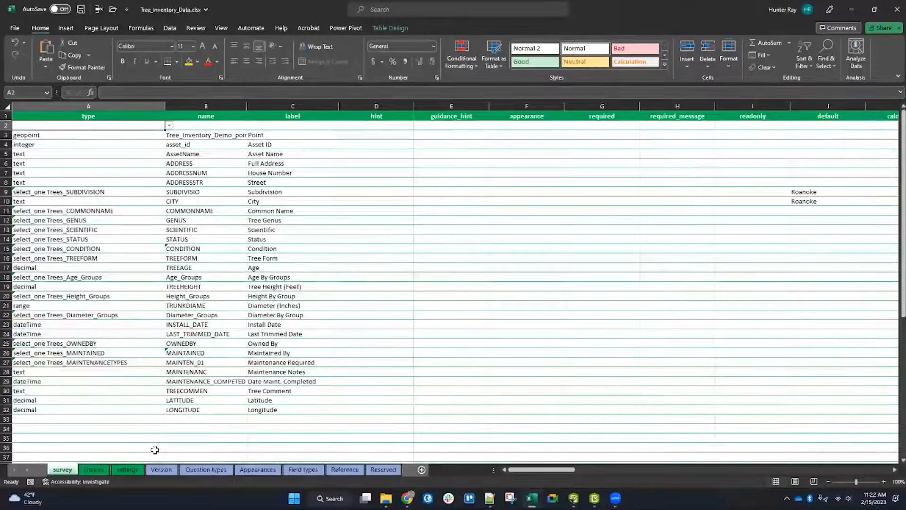
pyautogui.click(129, 472)
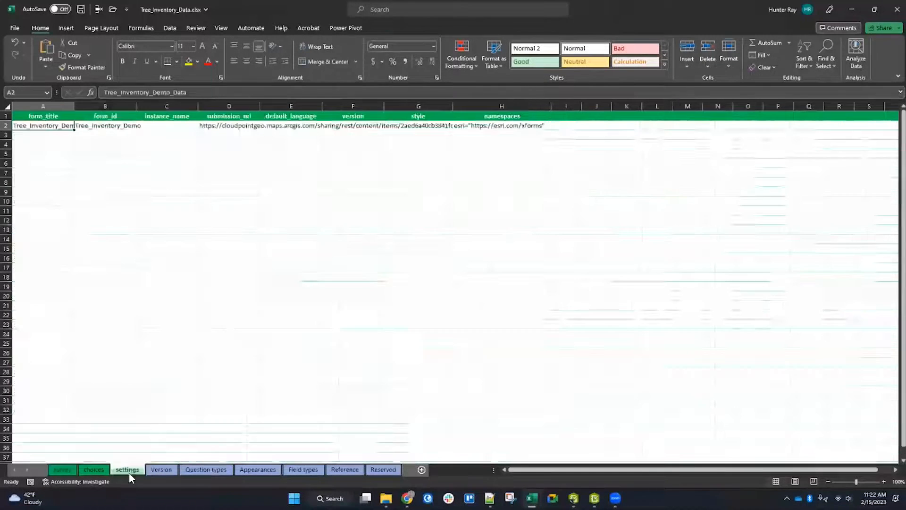
# Step: Widen the form_title, form_id, instance_name and submission_url columns on the settings sheet
pyautogui.moveTo(74, 106); pyautogui.dragTo(135, 105)
pyautogui.moveTo(197, 107); pyautogui.dragTo(238, 107)
pyautogui.moveTo(299, 107); pyautogui.dragTo(361, 108)
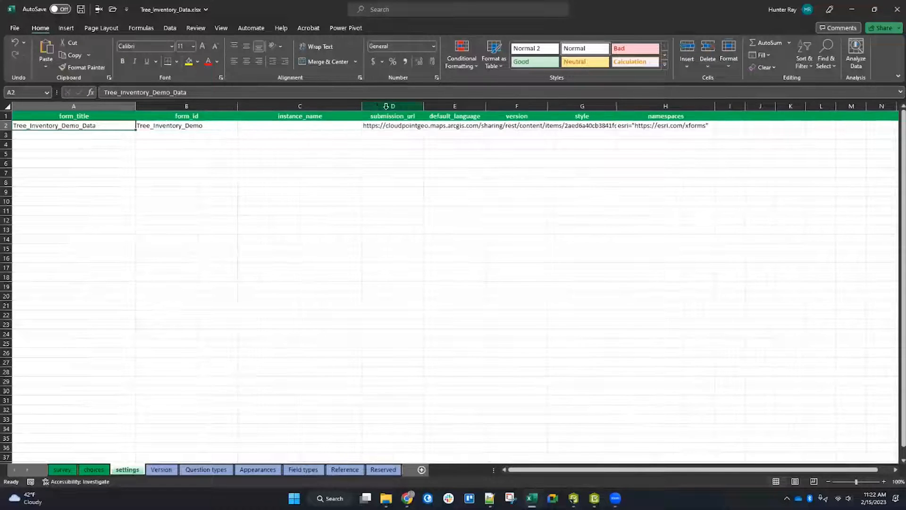
pyautogui.moveTo(425, 107); pyautogui.dragTo(723, 107)
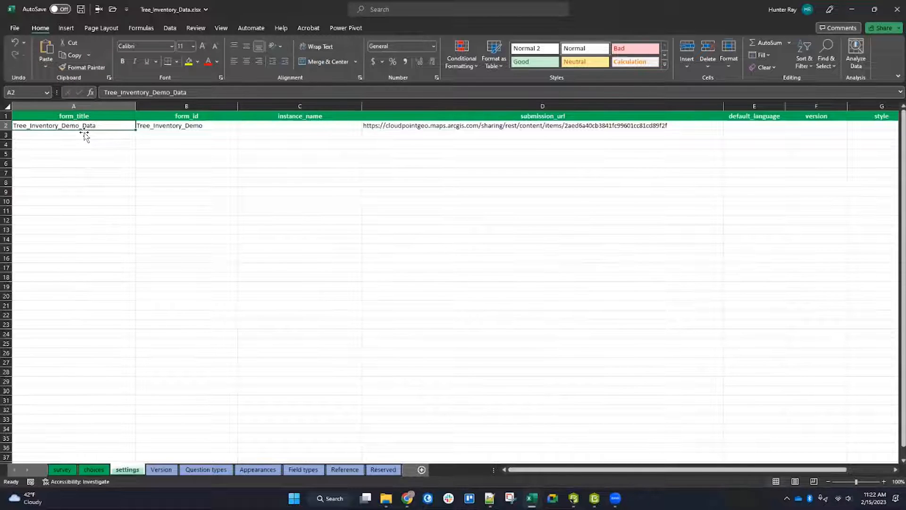
# Step: Examine the form_id and submission_url values on the settings sheet, including the item ID in the URL
pyautogui.click(163, 127)
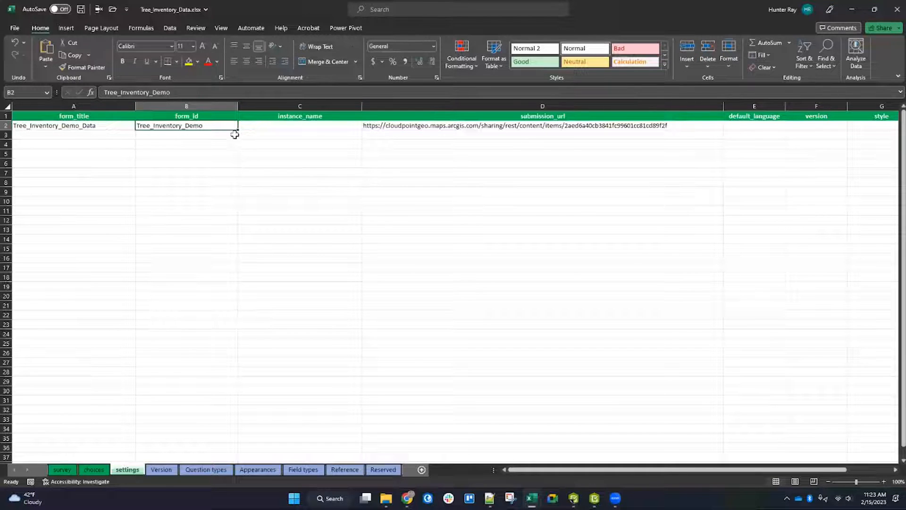
pyautogui.click(676, 125)
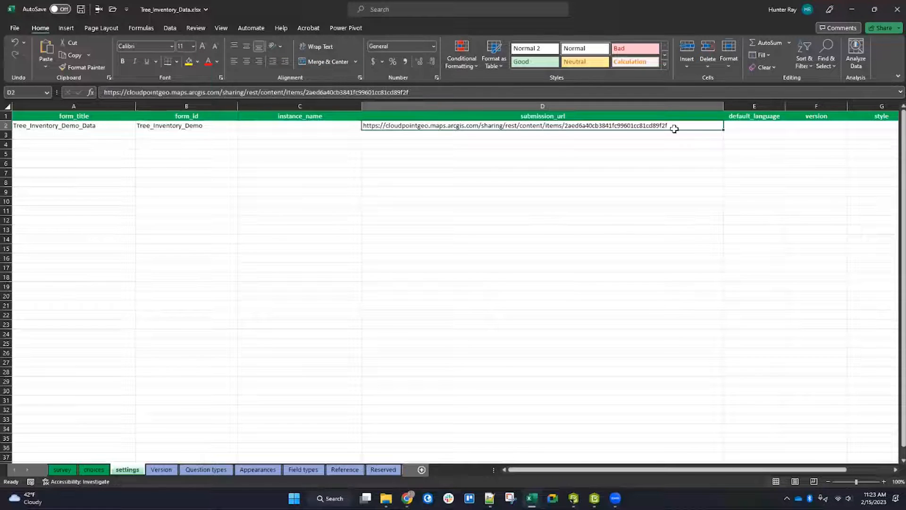
pyautogui.moveTo(409, 91); pyautogui.dragTo(312, 89)
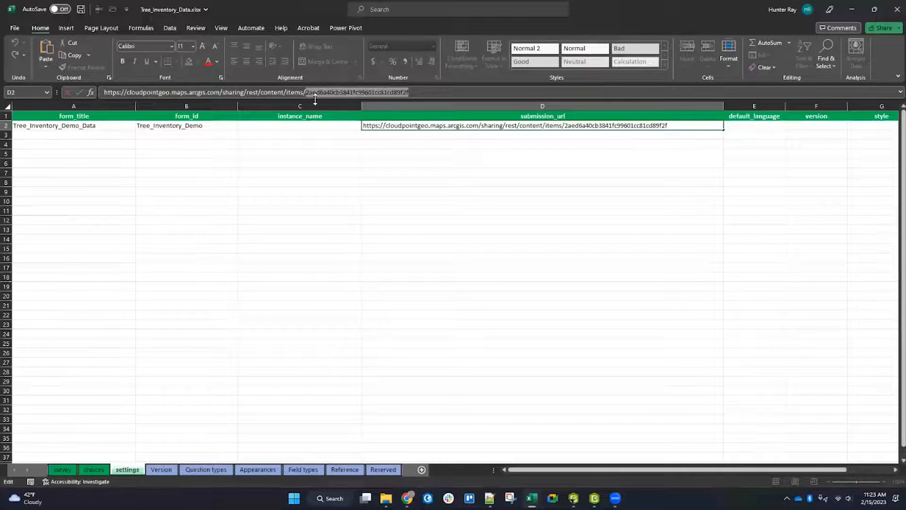
pyautogui.moveTo(307, 91); pyautogui.dragTo(104, 92)
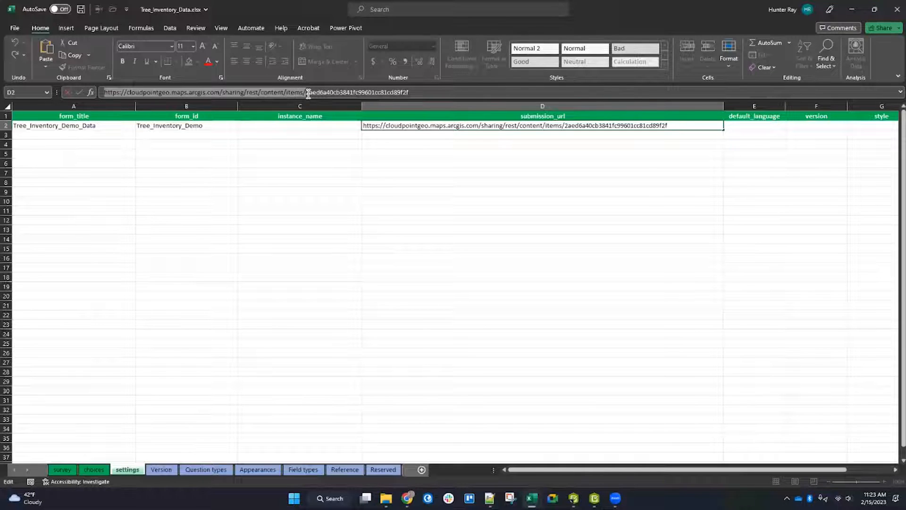
pyautogui.click(443, 154)
pyautogui.click(450, 172)
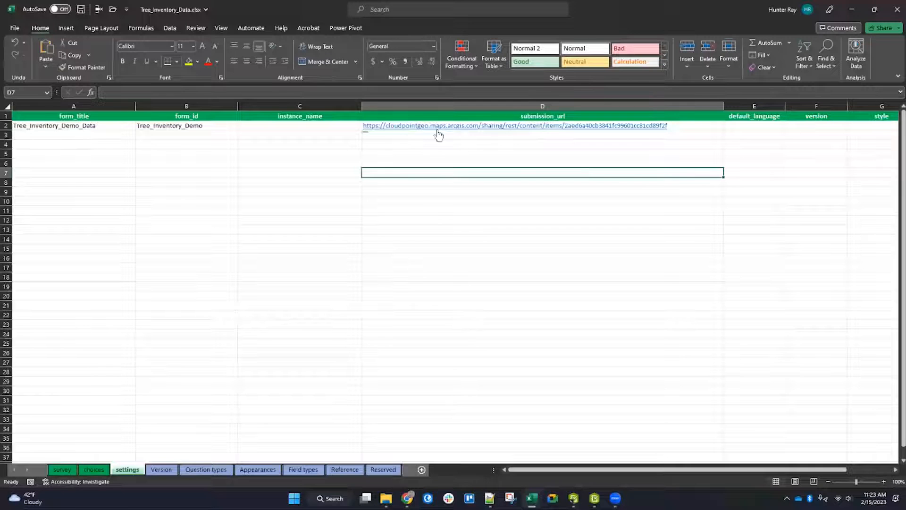
pyautogui.click(301, 140)
pyautogui.click(295, 127)
pyautogui.click(79, 126)
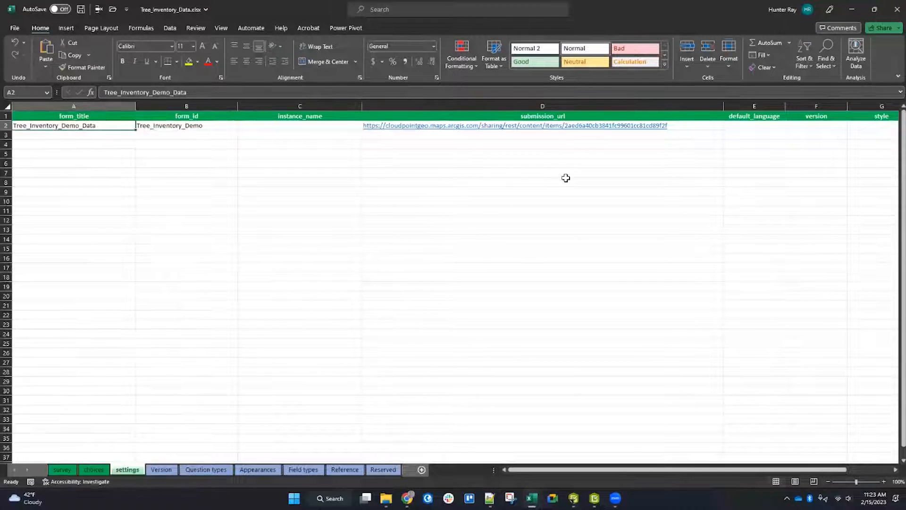
# Step: Save the XLSForm changes and close the spreadsheet
pyautogui.click(62, 469)
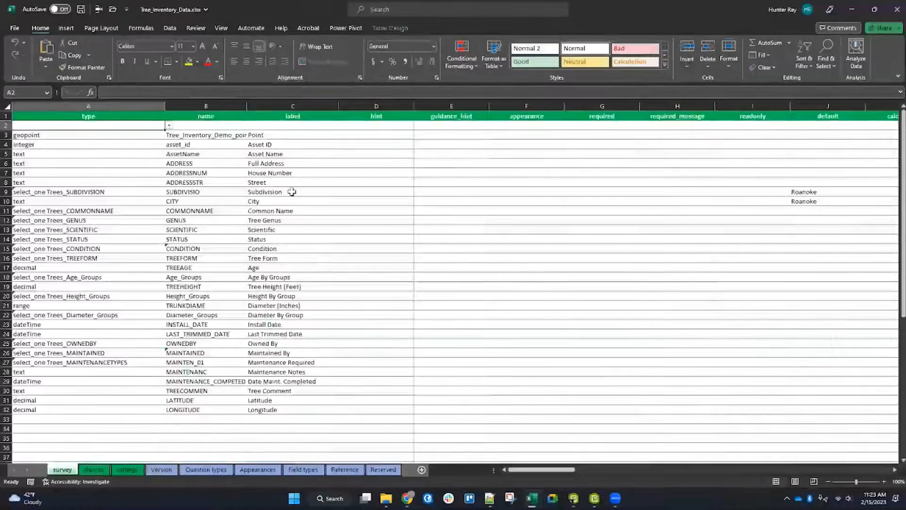
pyautogui.click(897, 9)
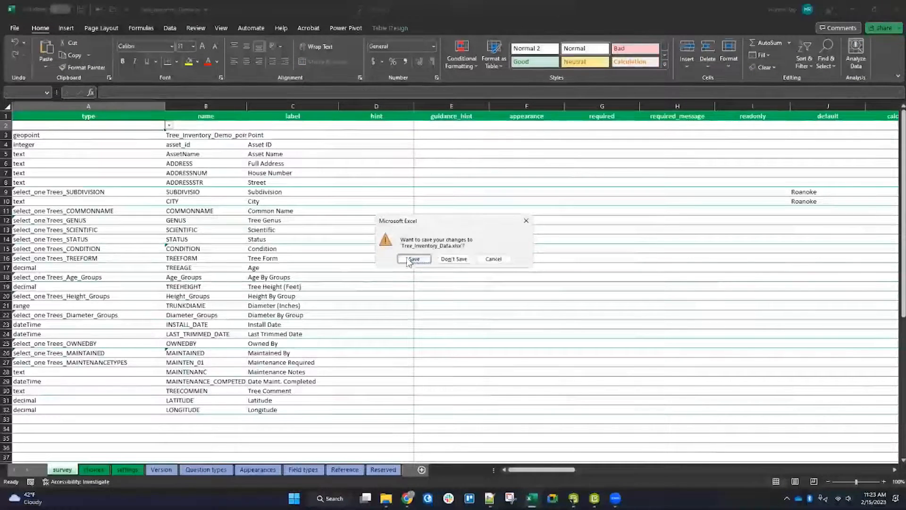
pyautogui.click(414, 258)
pyautogui.click(897, 9)
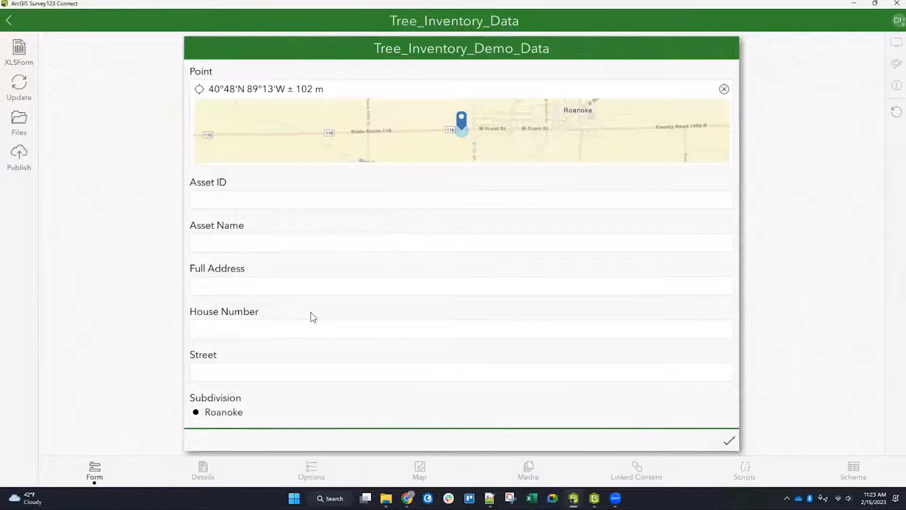
# Step: Publish the Tree_Inventory_Data survey to its existing feature service
pyautogui.scroll(-4, 315, 315)
pyautogui.scroll(-2, 320, 288)
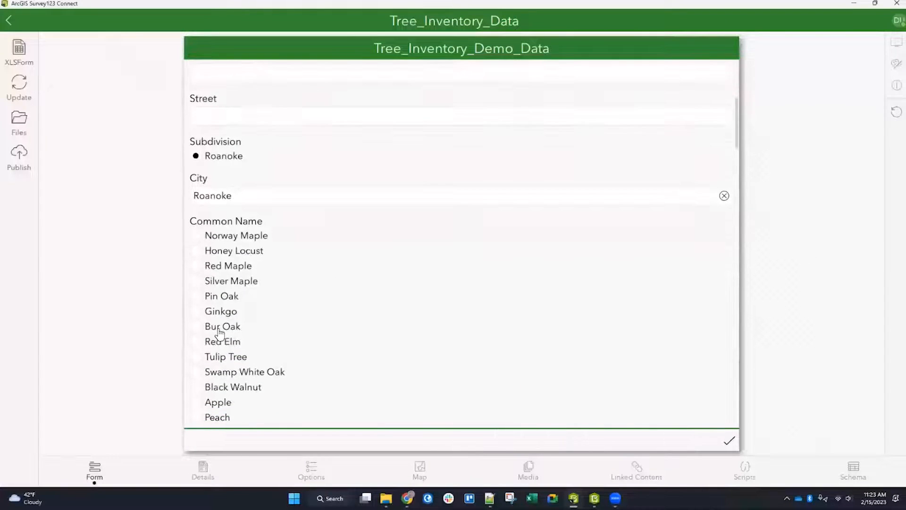
pyautogui.scroll(-10, 255, 302)
pyautogui.scroll(15, 287, 302)
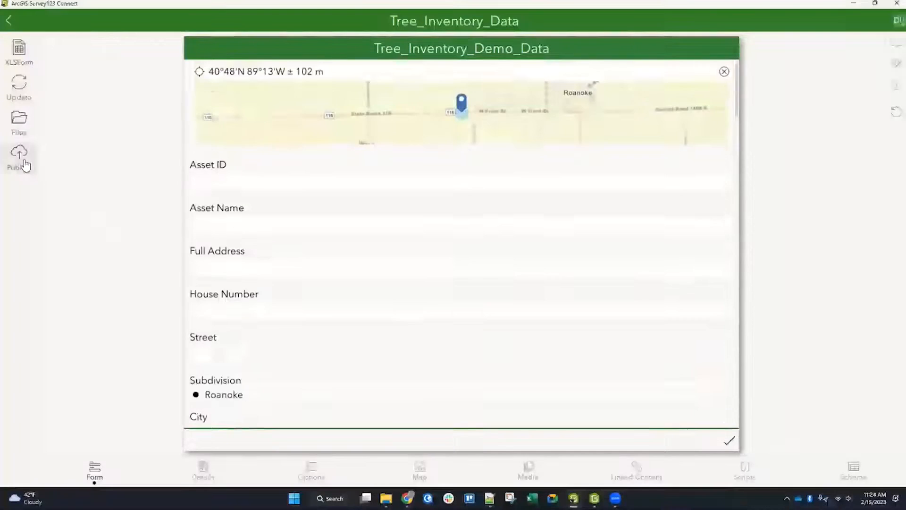
pyautogui.click(20, 158)
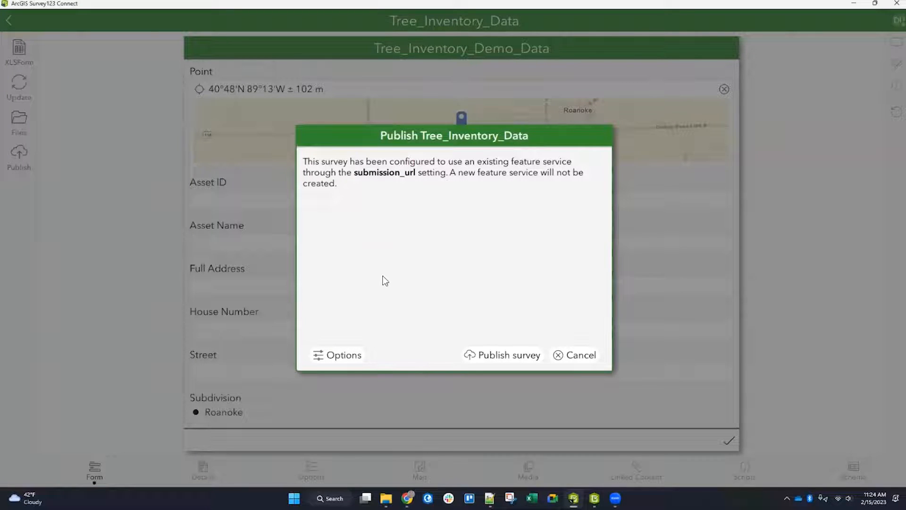
pyautogui.click(497, 355)
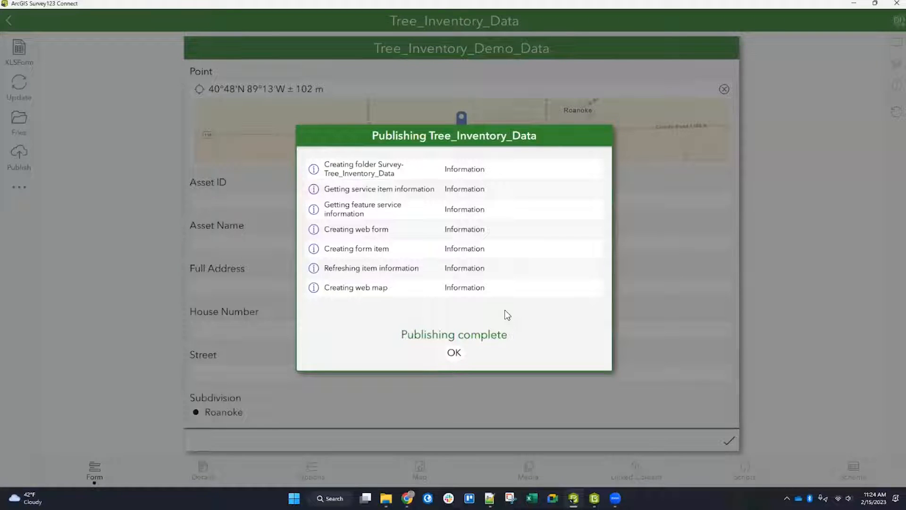
pyautogui.click(454, 353)
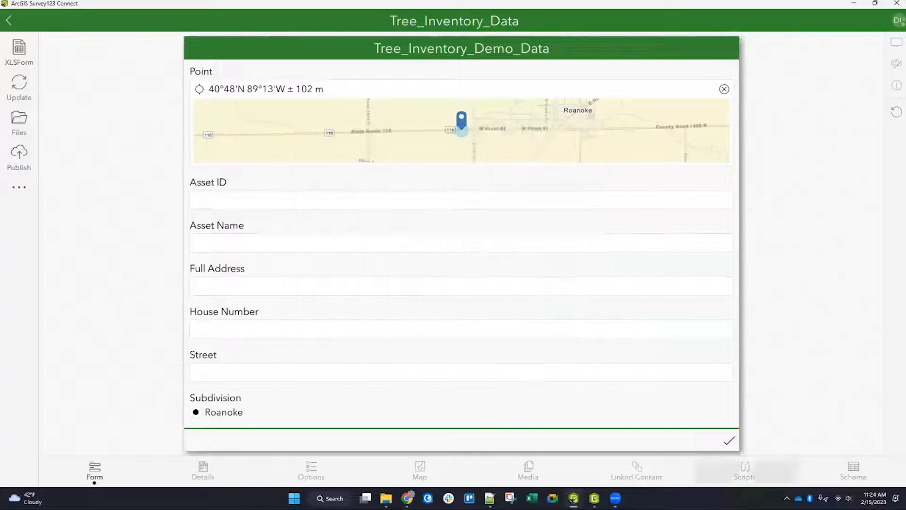
# Step: Open the Survey-Tree_Inventory_Data folder in the ArcGIS Online content page in the browser
pyautogui.moveTo(407, 498)
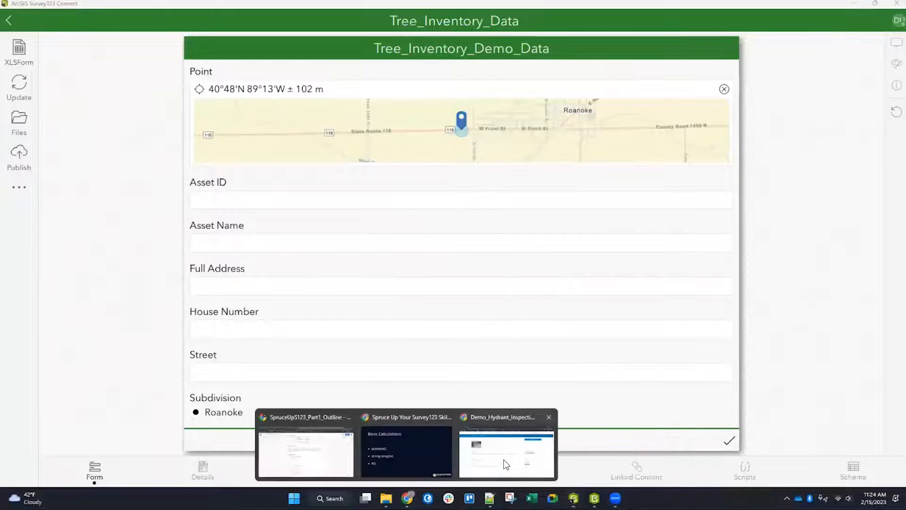
pyautogui.click(503, 460)
pyautogui.click(351, 59)
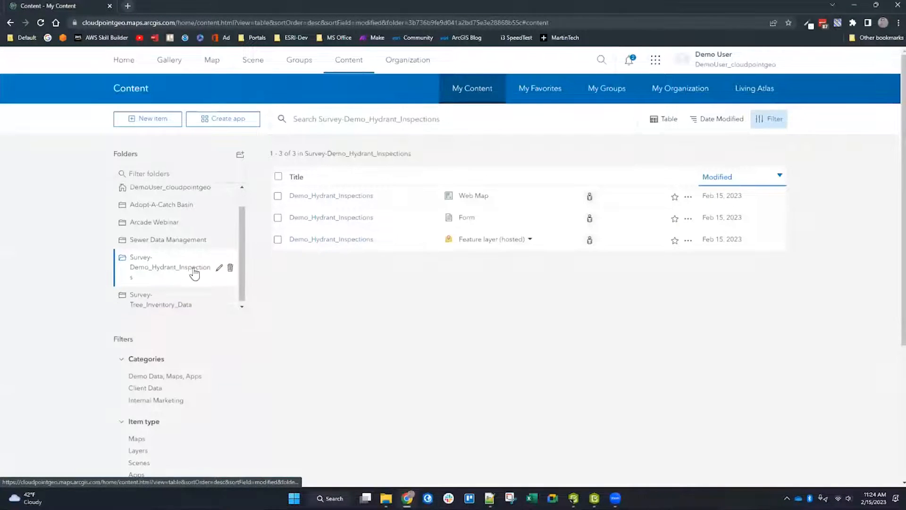
pyautogui.scroll(-1, 194, 273)
pyautogui.click(156, 239)
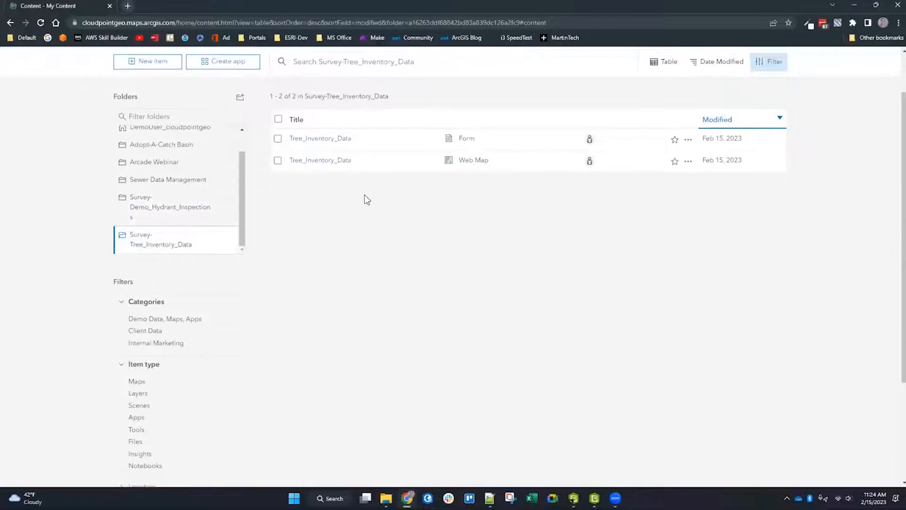
pyautogui.scroll(1, 358, 198)
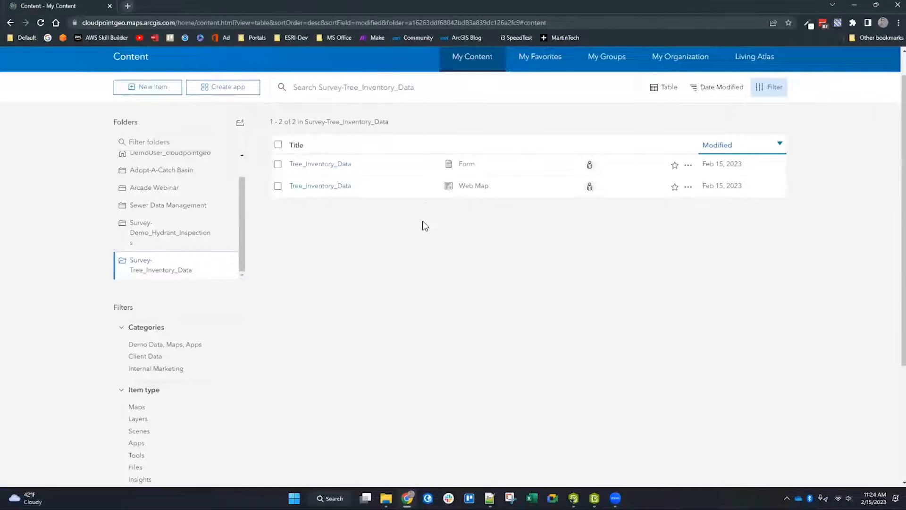
pyautogui.scroll(1, 422, 225)
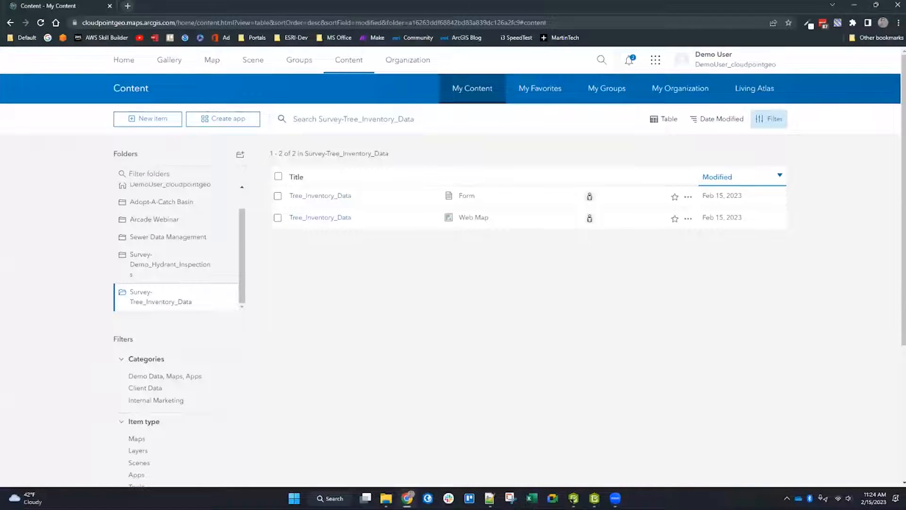
# Step: Download the Tree_Inventory_Data survey in the Survey123 field app and minimize the app
pyautogui.click(594, 498)
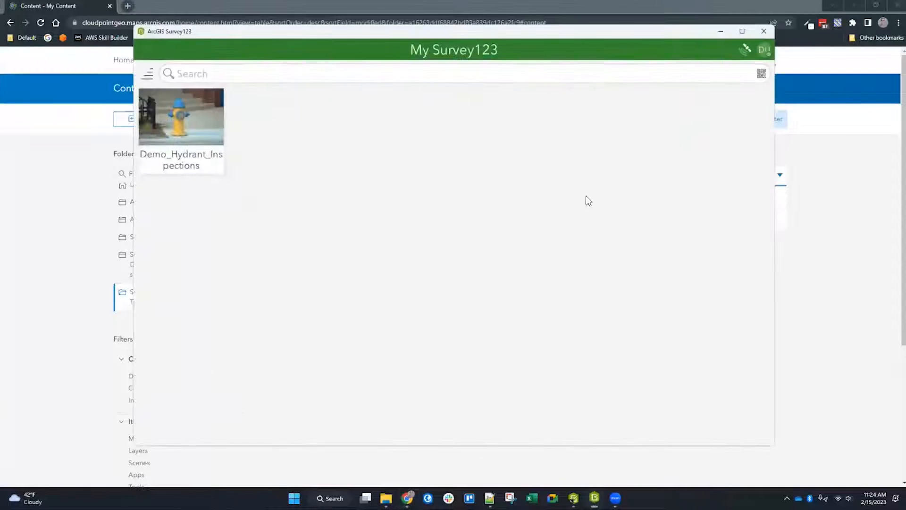
pyautogui.click(764, 49)
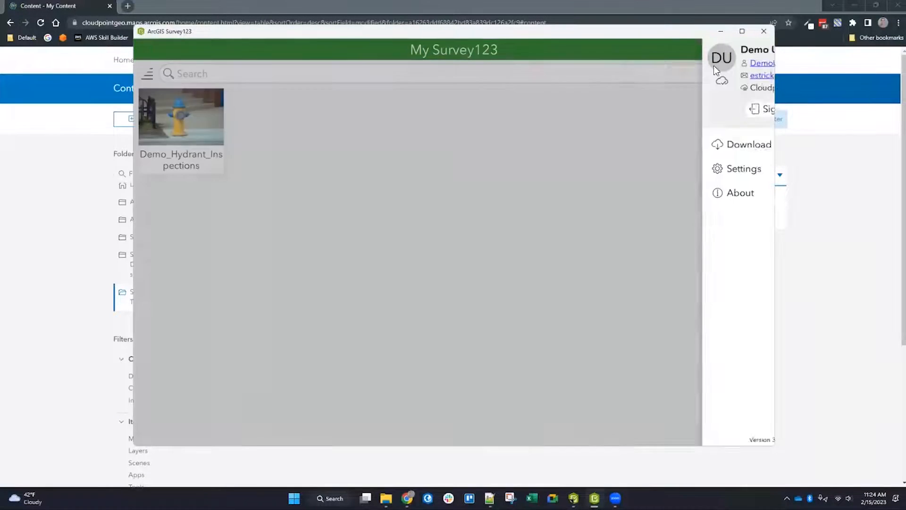
pyautogui.click(416, 206)
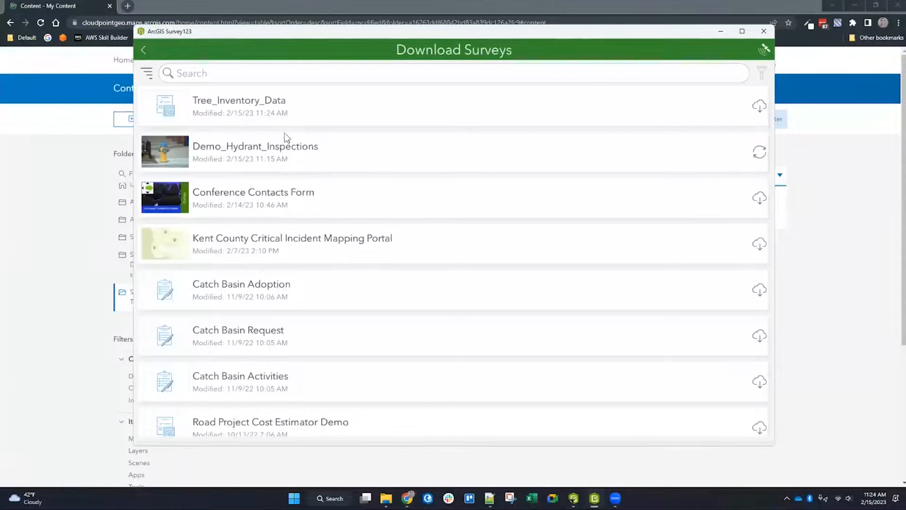
pyautogui.click(759, 106)
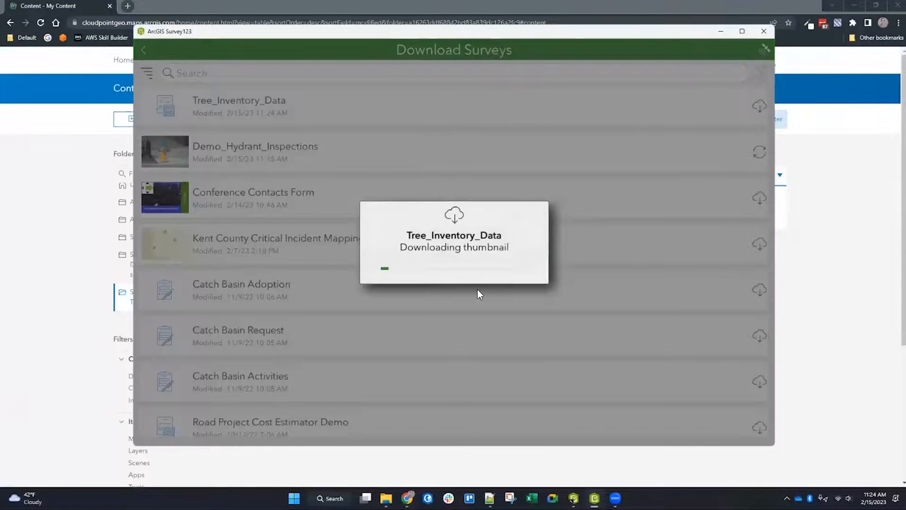
pyautogui.click(144, 51)
pyautogui.click(722, 31)
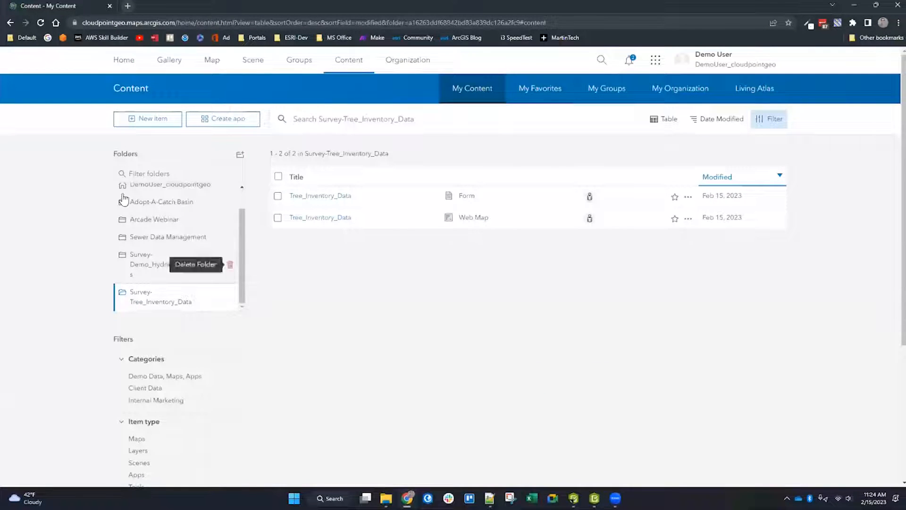
# Step: List all items in My Content and return to the Creating New Surveys slide
pyautogui.scroll(2, 189, 259)
pyautogui.click(172, 190)
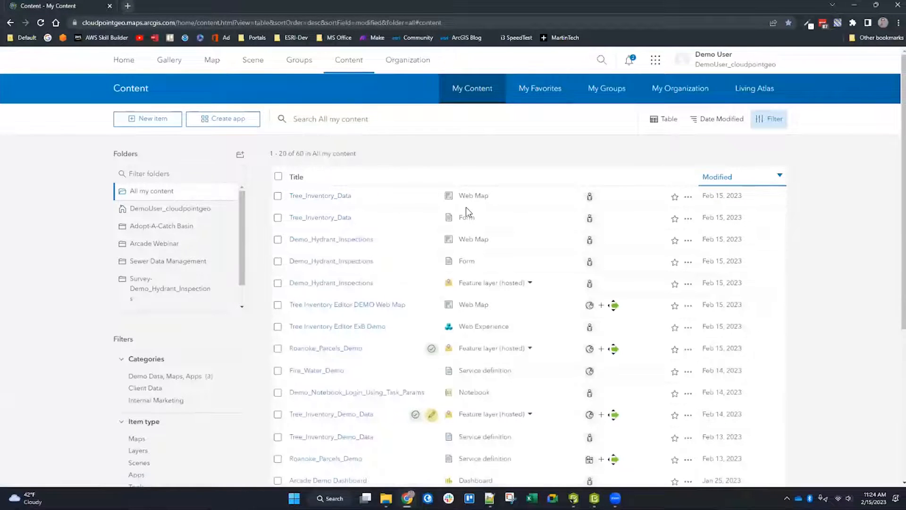
pyautogui.moveTo(407, 498)
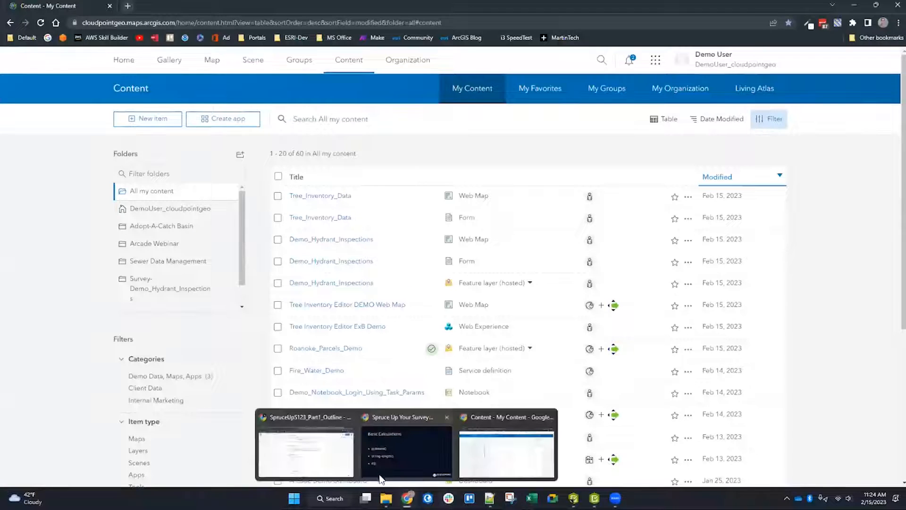
pyautogui.click(399, 464)
pyautogui.click(407, 431)
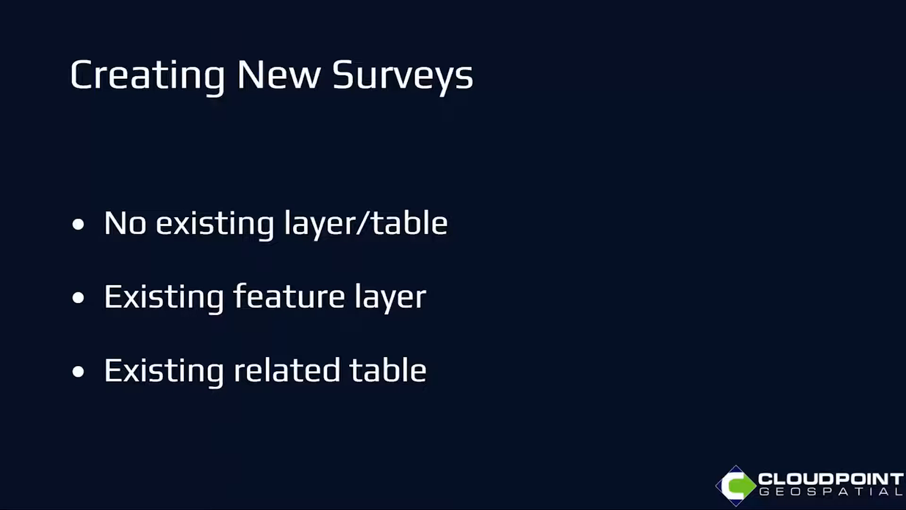
pyautogui.press('Escape')
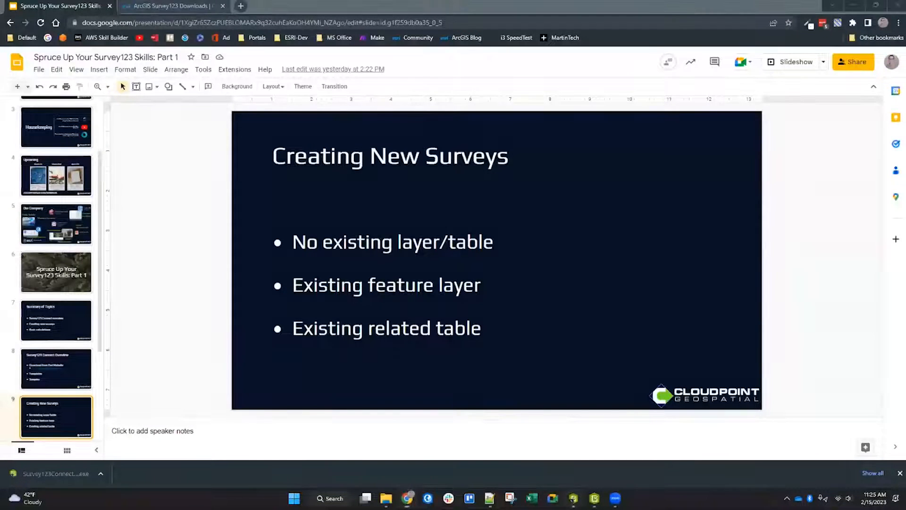
# Step: Switch to Survey123 Connect, choose to create the new survey from a feature service, and title it Tree_Inspections
pyautogui.click(573, 498)
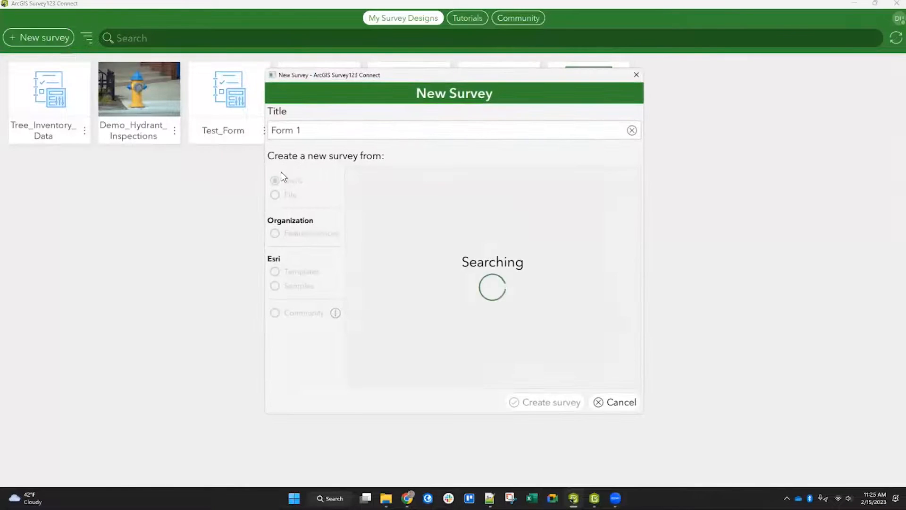
pyautogui.click(275, 234)
pyautogui.click(341, 127)
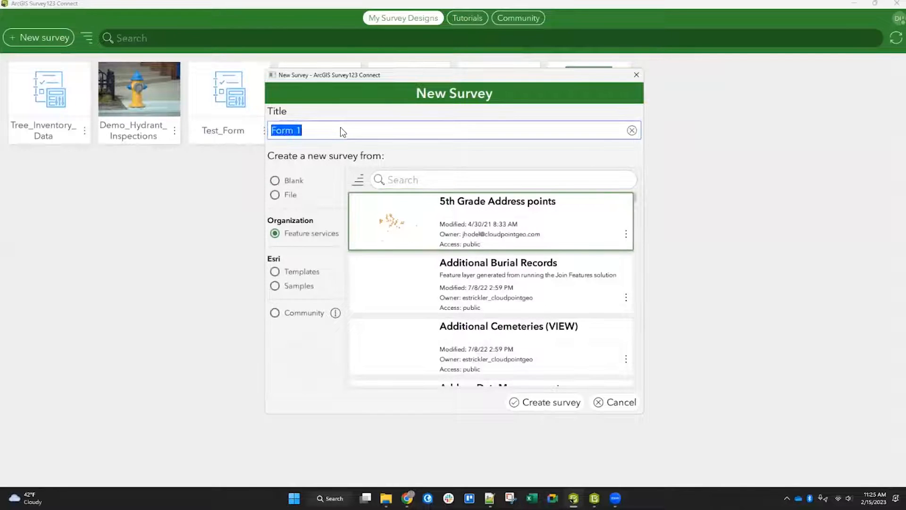
pyautogui.write('Tree_')
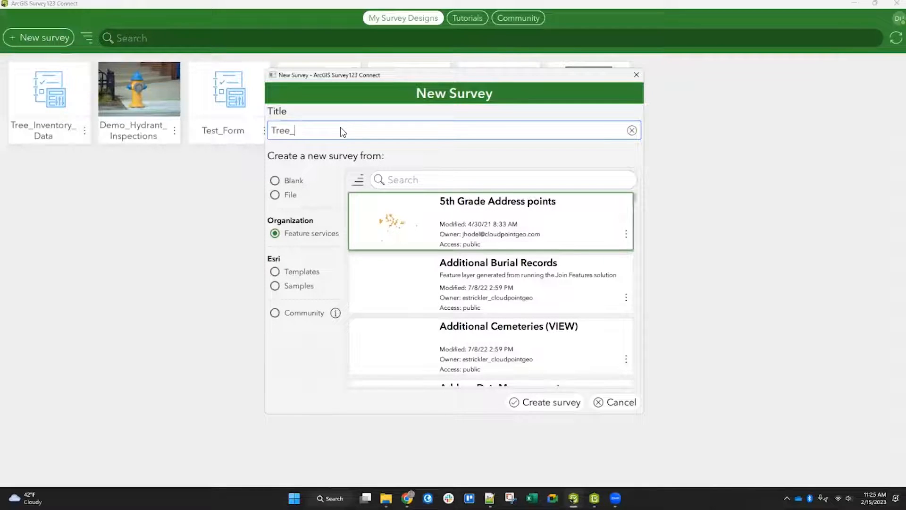
pyautogui.write('Inspections')
# Step: Search the feature services for Tree_, pick Tree_Inventory_Demo_Data, and create the survey
pyautogui.click(456, 181)
pyautogui.write('Tree_')
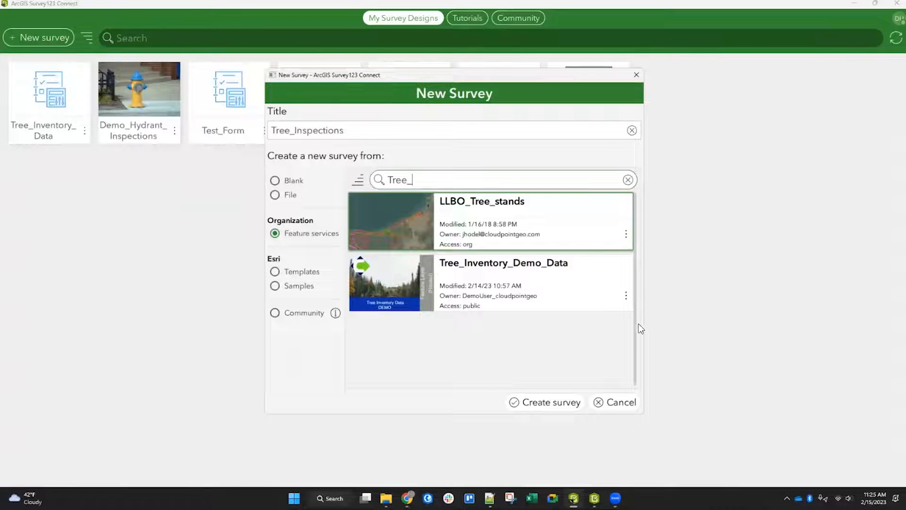
pyautogui.click(496, 288)
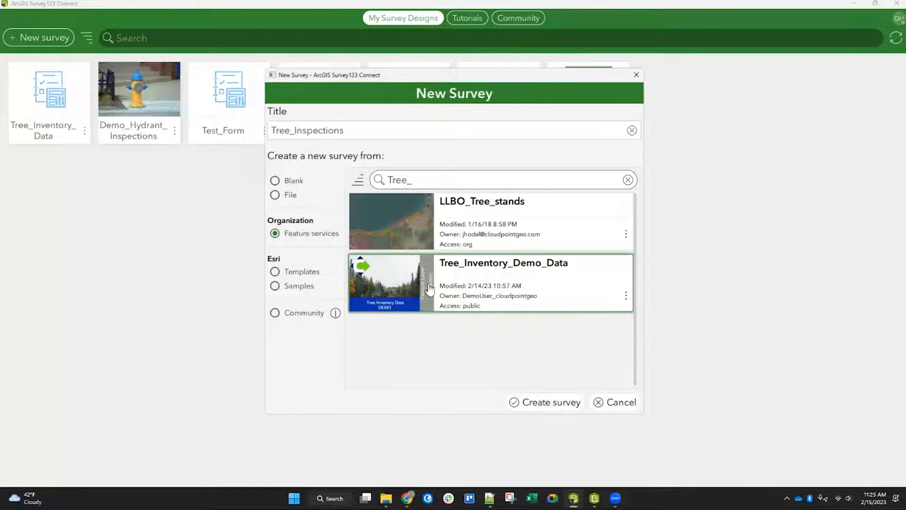
pyautogui.click(547, 403)
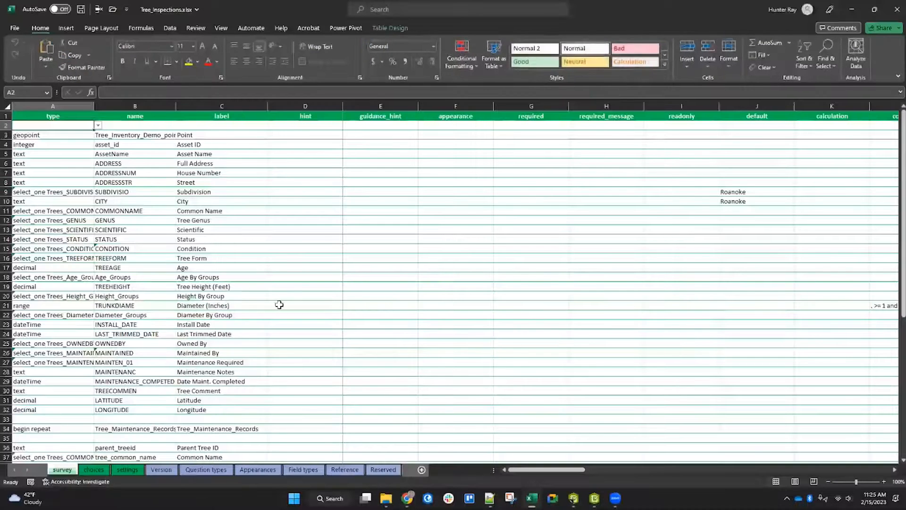
# Step: Delete the main tree point question rows, from the geopoint through longitude, from the survey sheet
pyautogui.click(7, 135)
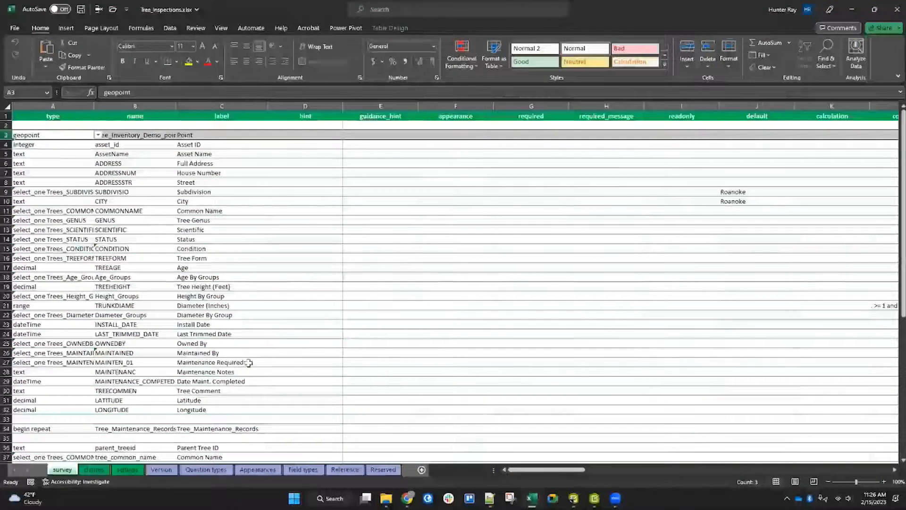
pyautogui.scroll(-1, 236, 359)
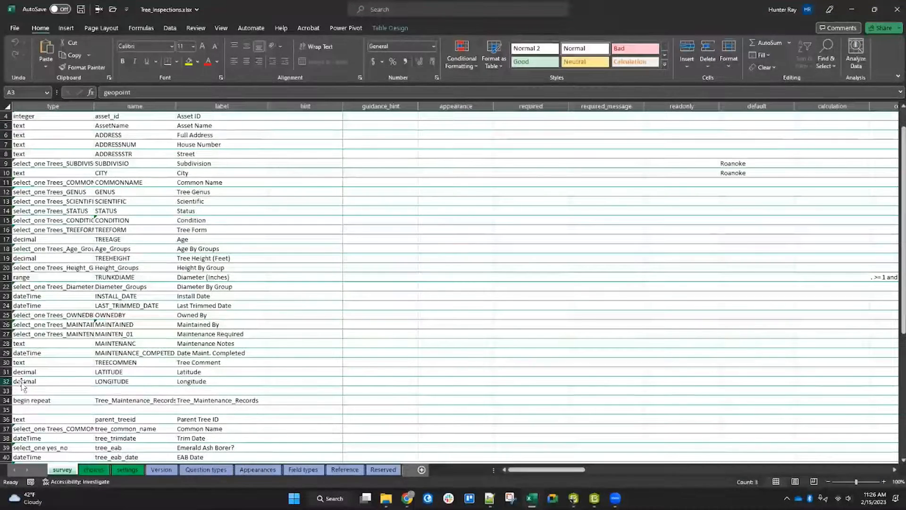
pyautogui.keyDown('shift'); pyautogui.click(7, 381); pyautogui.keyUp('shift')
pyautogui.rightClick(14, 373)
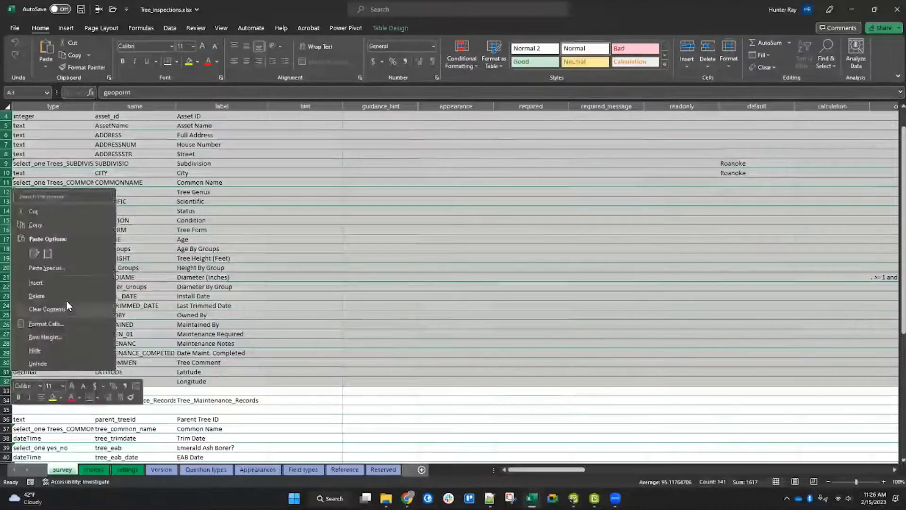
pyautogui.press('Escape')
pyautogui.hotkey('ctrl', '-')
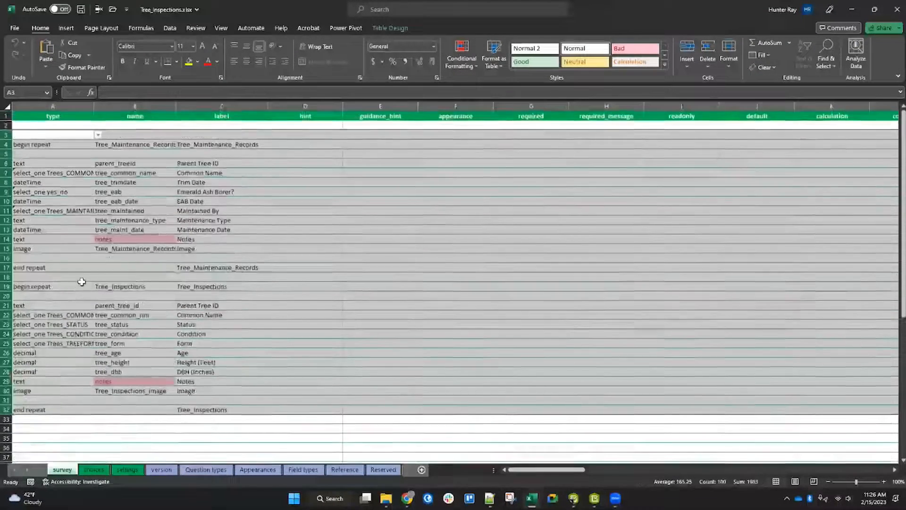
# Step: Delete the whole Tree_Maintenance_Records repeat, from its begin repeat to its end repeat row
pyautogui.click(142, 145)
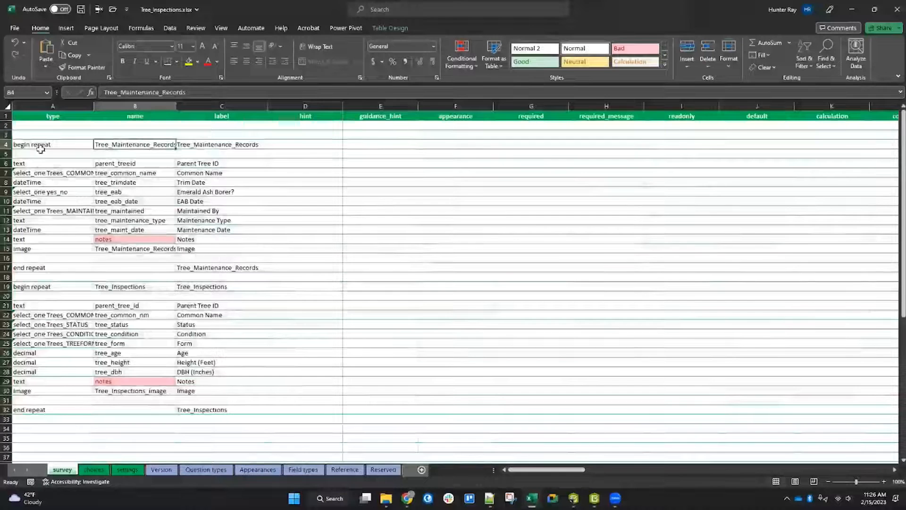
pyautogui.click(8, 146)
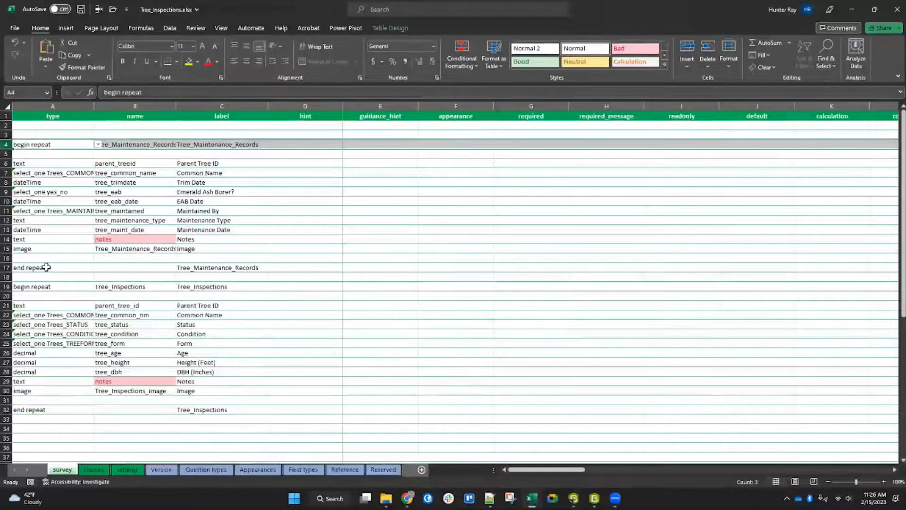
pyautogui.keyDown('shift'); pyautogui.click(8, 268); pyautogui.keyUp('shift')
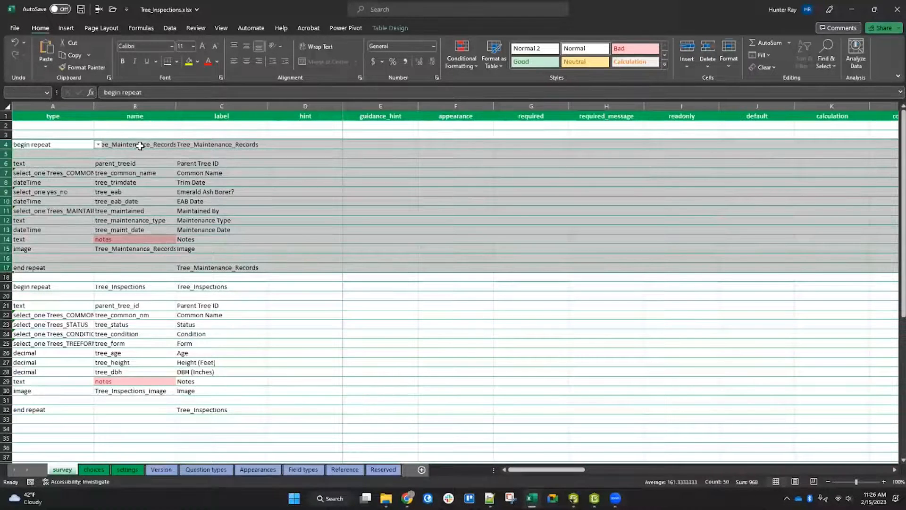
pyautogui.rightClick(8, 174)
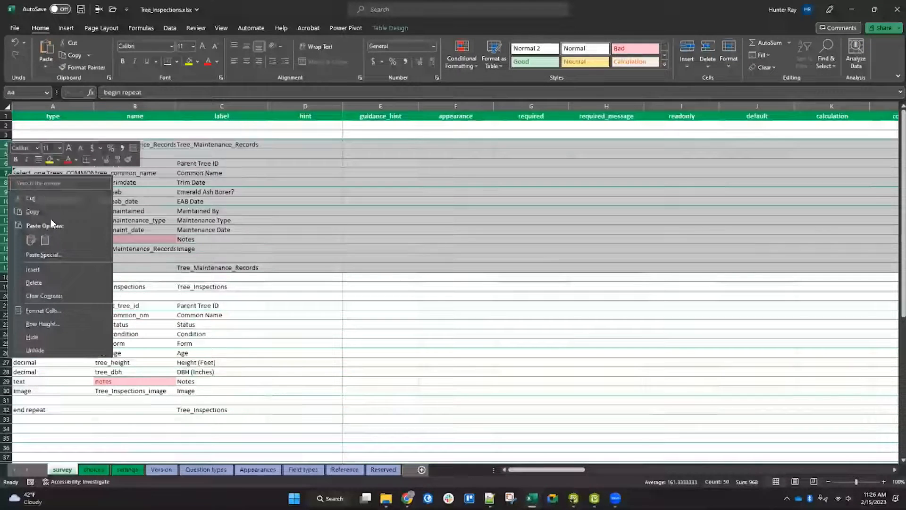
pyautogui.click(34, 282)
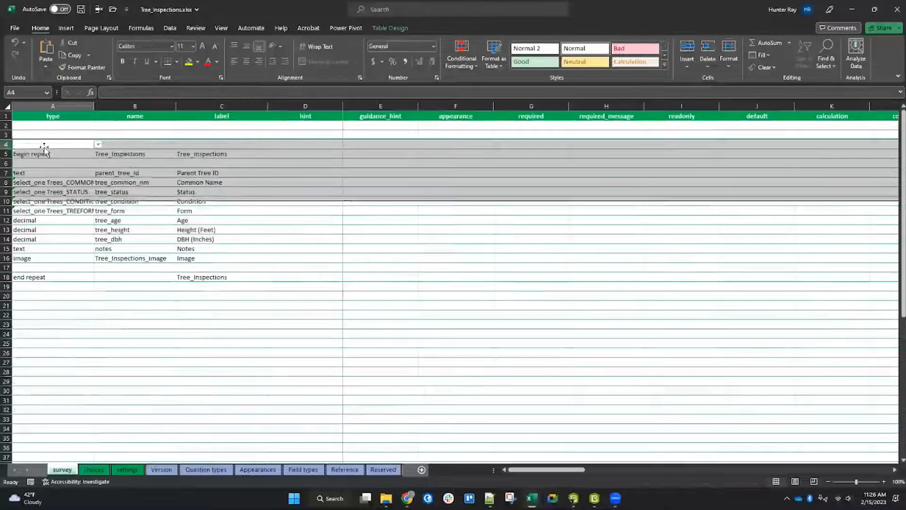
# Step: Delete the begin repeat and end repeat rows of Tree_Inspections, keeping its inspection questions
pyautogui.click(7, 154)
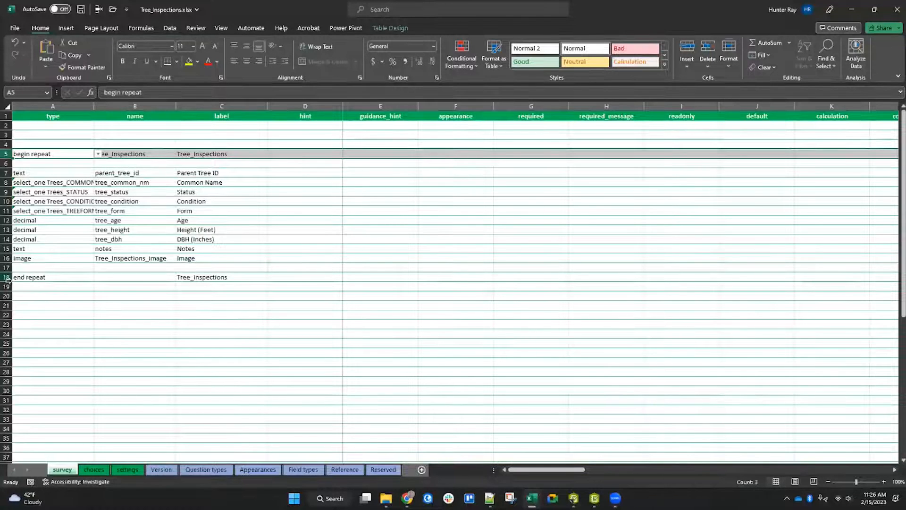
pyautogui.click(7, 280)
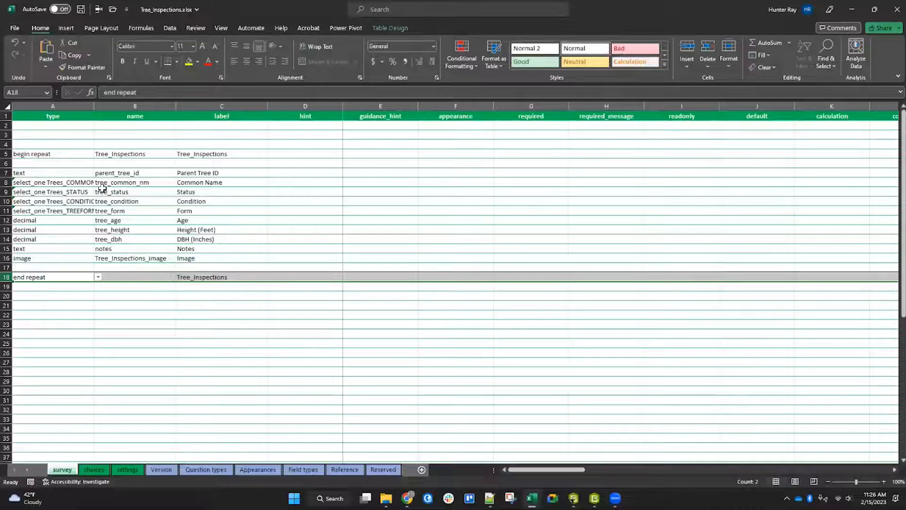
pyautogui.moveTo(124, 173); pyautogui.dragTo(123, 258)
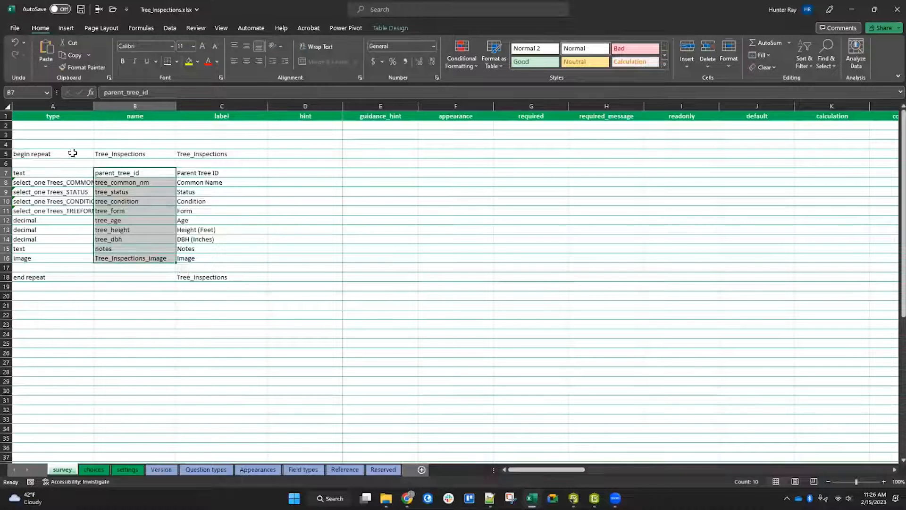
pyautogui.click(8, 154)
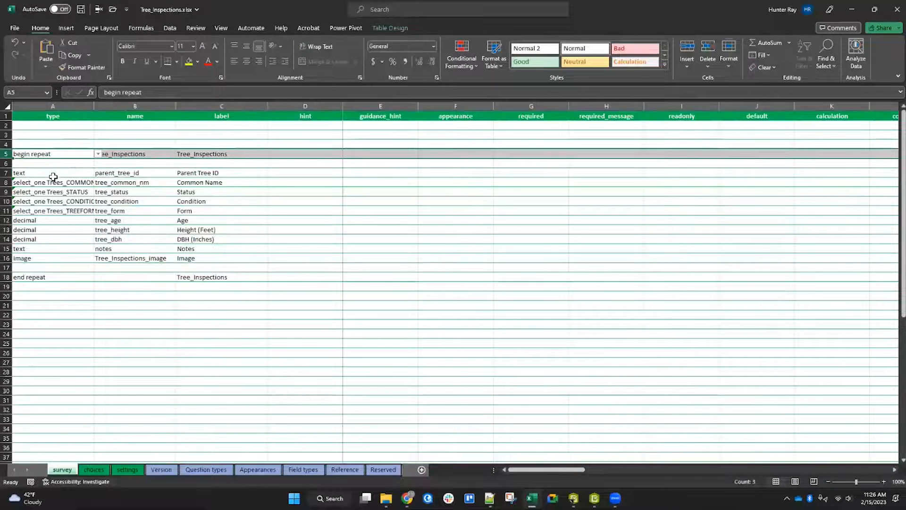
pyautogui.rightClick(8, 156)
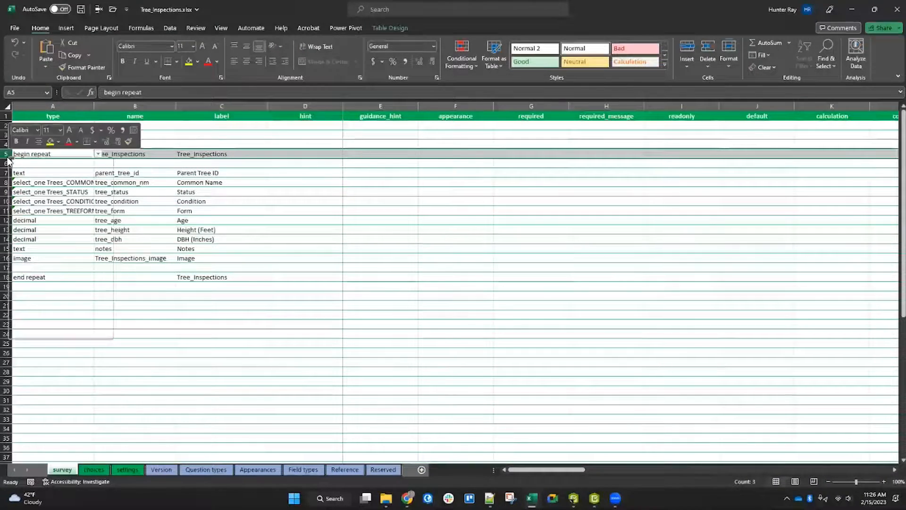
pyautogui.click(33, 264)
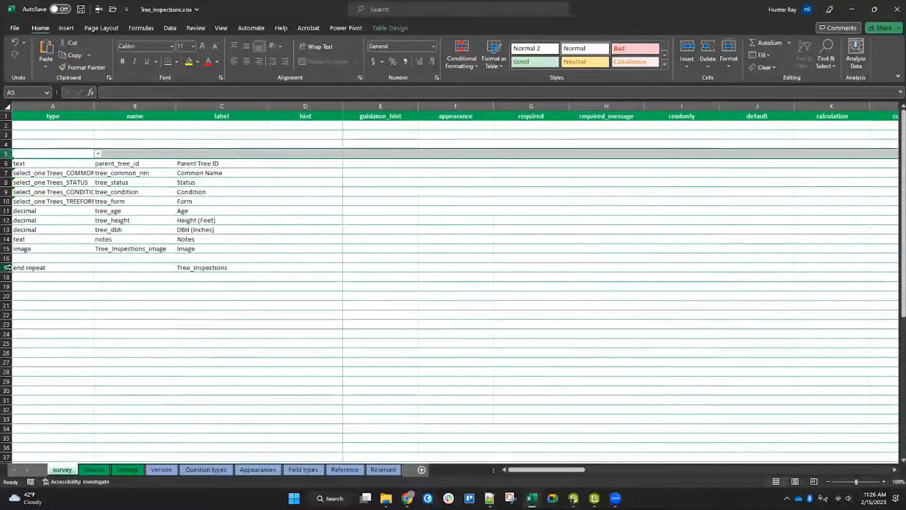
pyautogui.rightClick(8, 268)
pyautogui.click(33, 374)
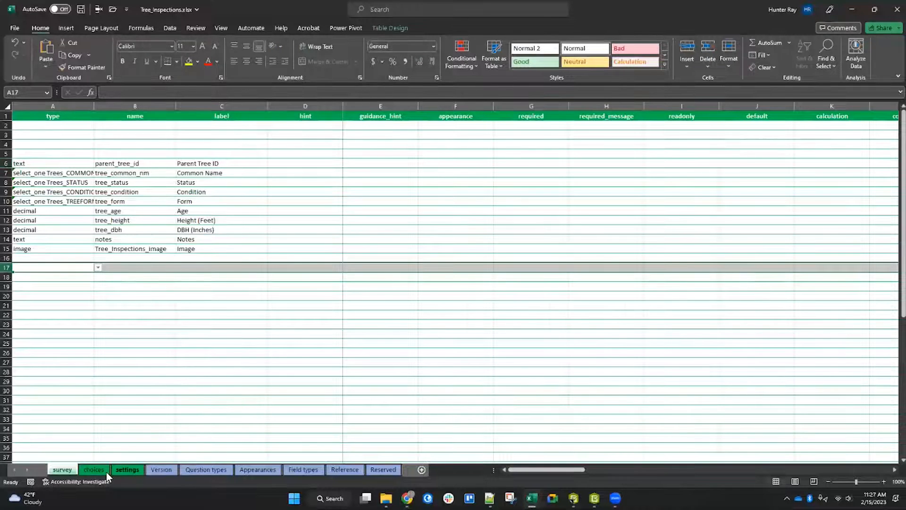
# Step: On the settings sheet, widen the columns and set the form_title to Tree Inventory Inspections
pyautogui.click(123, 470)
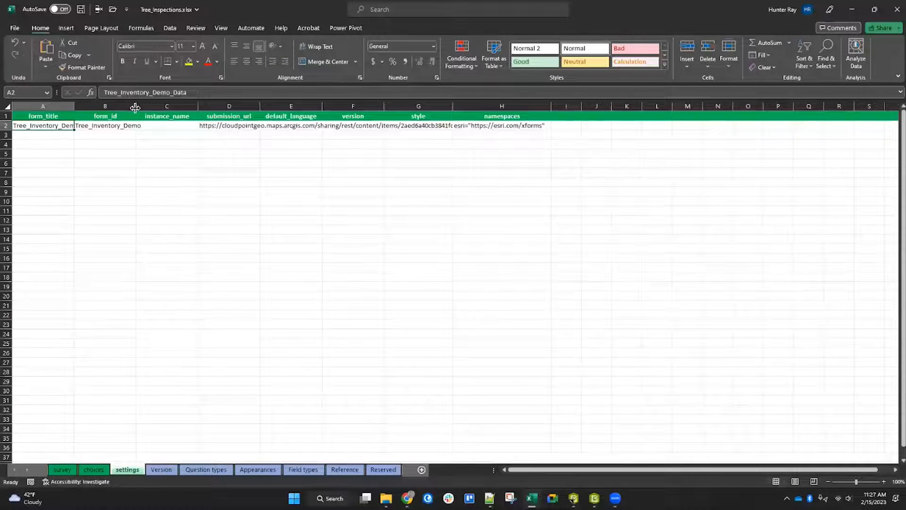
pyautogui.moveTo(135, 106); pyautogui.dragTo(198, 106)
pyautogui.click(135, 127)
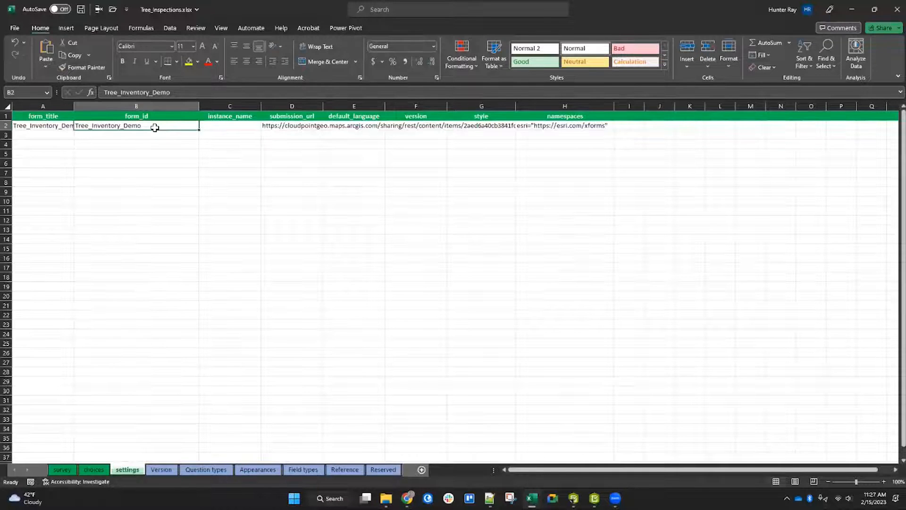
pyautogui.moveTo(74, 106); pyautogui.dragTo(91, 107)
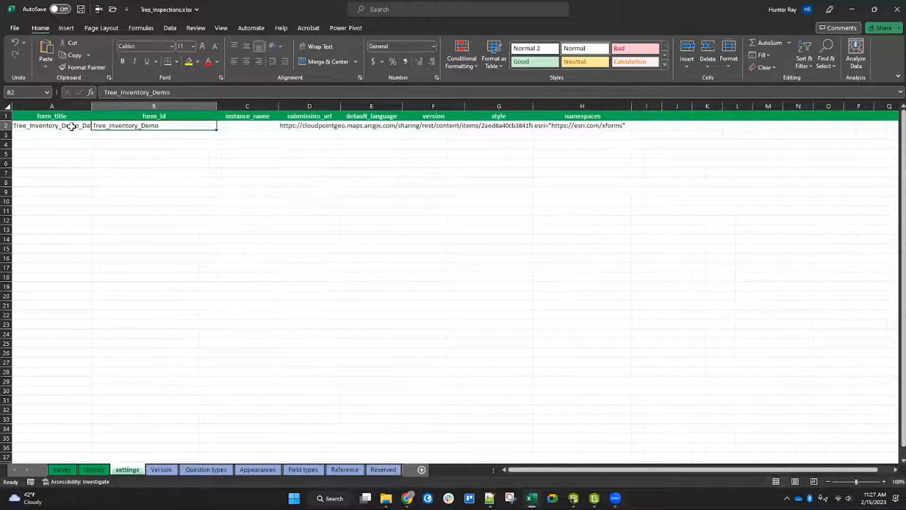
pyautogui.click(71, 126)
pyautogui.doubleClick(91, 106)
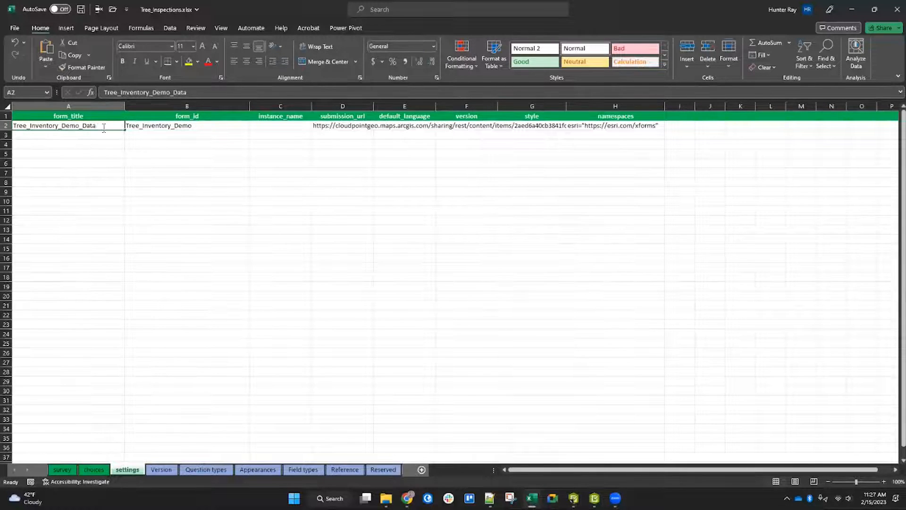
pyautogui.doubleClick(104, 125)
pyautogui.moveTo(104, 125); pyautogui.dragTo(9, 125)
pyautogui.press('BackSpace')
pyautogui.write('Tree Inventory In')
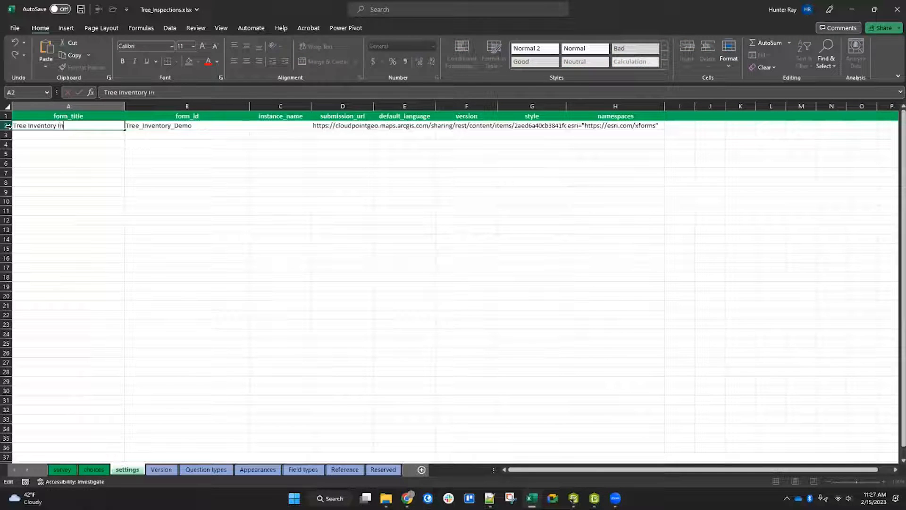
pyautogui.write('spections')
pyautogui.press('Tab')
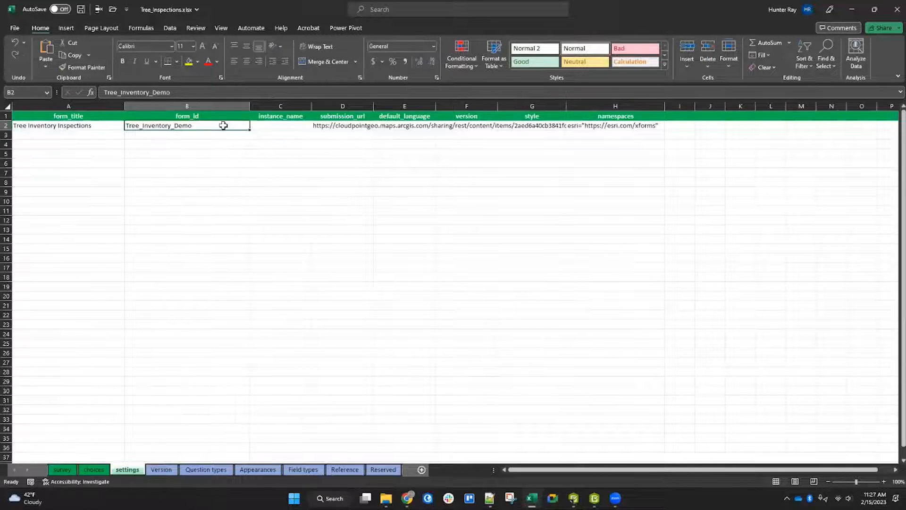
# Step: Set the form_id to Tree_Inspections
pyautogui.doubleClick(193, 125)
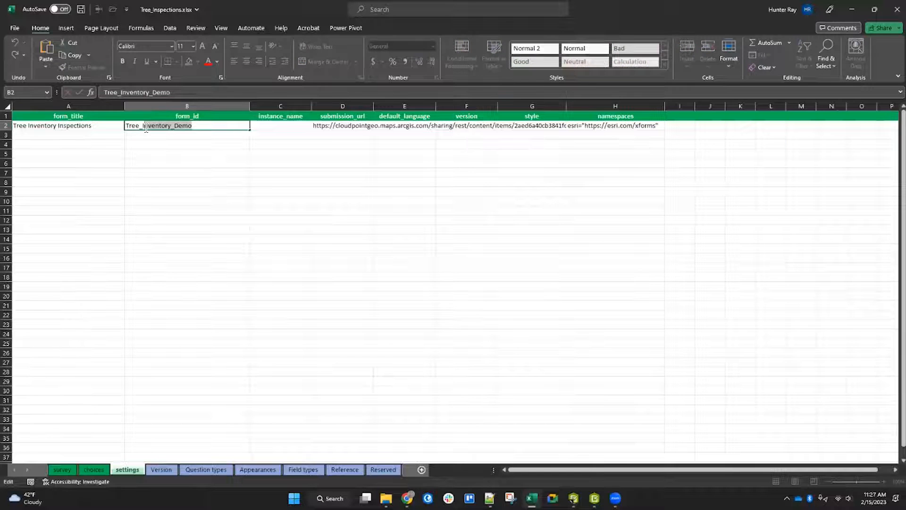
pyautogui.write('nps')
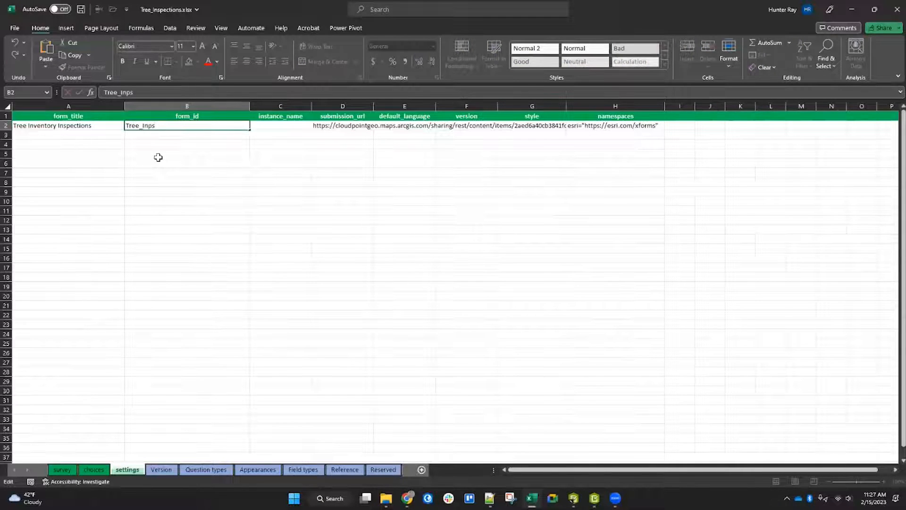
pyautogui.press('BackSpace')
pyautogui.press('BackSpace')
pyautogui.write('spections')
pyautogui.press('Tab')
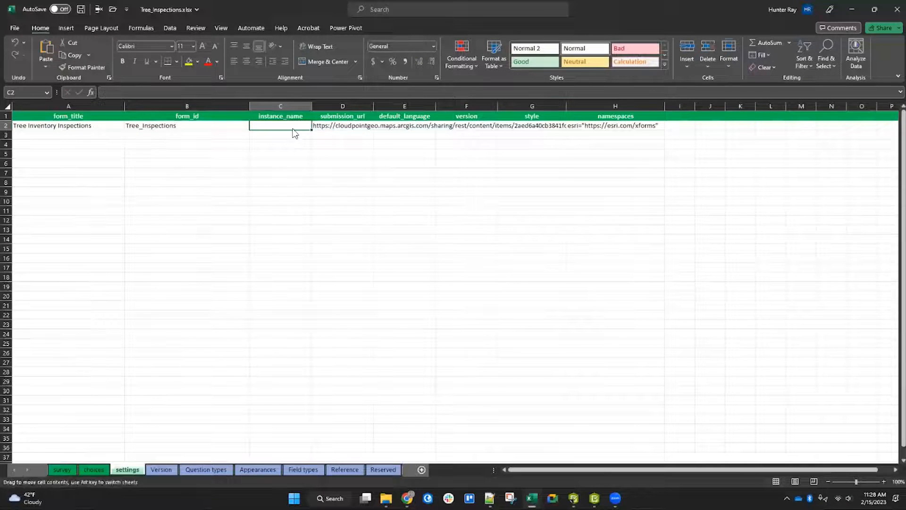
# Step: Widen the submission_url column to check the URL, return to the survey sheet, and save the workbook
pyautogui.moveTo(374, 106); pyautogui.dragTo(774, 108)
pyautogui.click(560, 126)
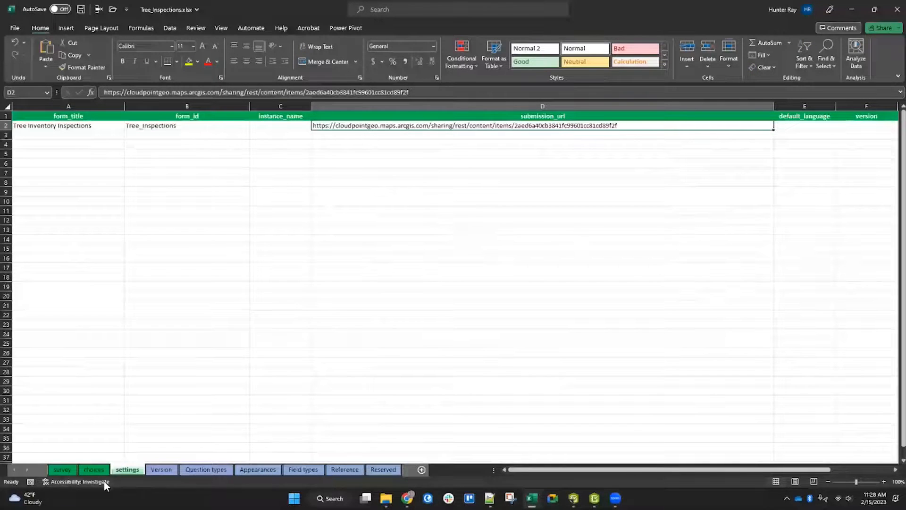
pyautogui.click(62, 469)
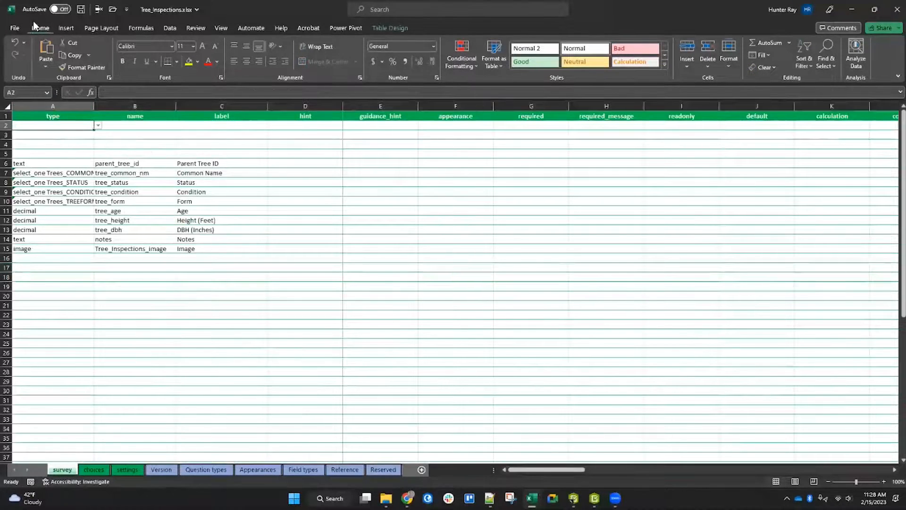
pyautogui.click(80, 9)
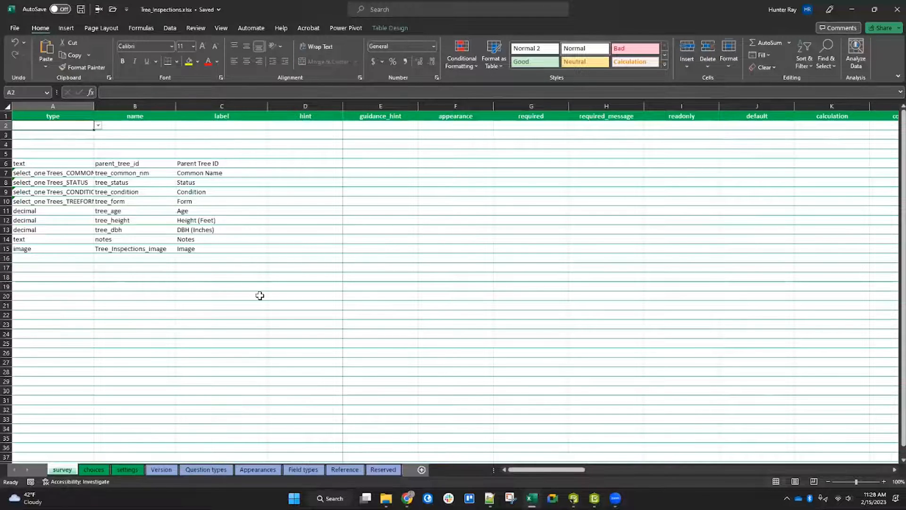
pyautogui.click(66, 257)
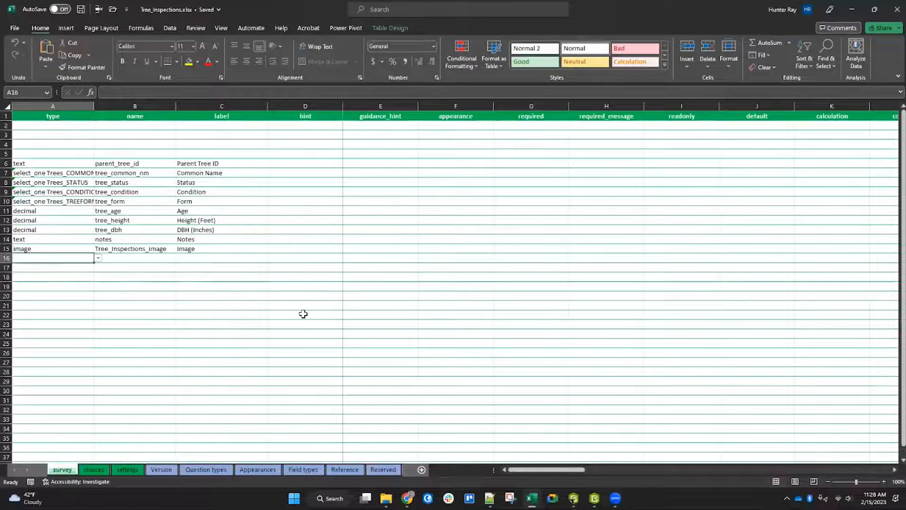
# Step: Add a text question named parent_guid in the first empty row of the survey sheet
pyautogui.write('parent')
pyautogui.press('BackSpace')
pyautogui.press('BackSpace')
pyautogui.press('BackSpace')
pyautogui.press('BackSpace')
pyautogui.press('BackSpace')
pyautogui.press('BackSpace')
pyautogui.write('text')
pyautogui.press('Tab')
pyautogui.write('plare')
pyautogui.press('BackSpace')
pyautogui.press('BackSpace')
pyautogui.press('BackSpace')
pyautogui.press('BackSpace')
pyautogui.write('arent_guid')
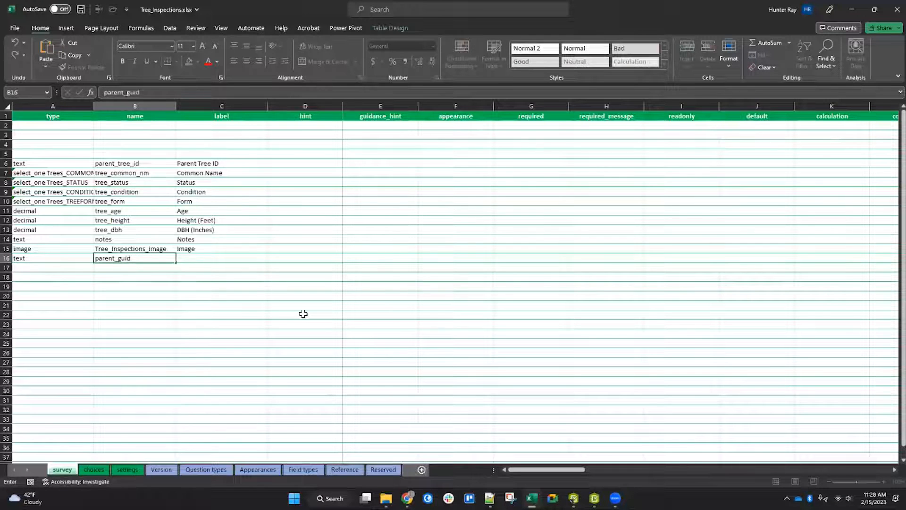
pyautogui.press('Tab')
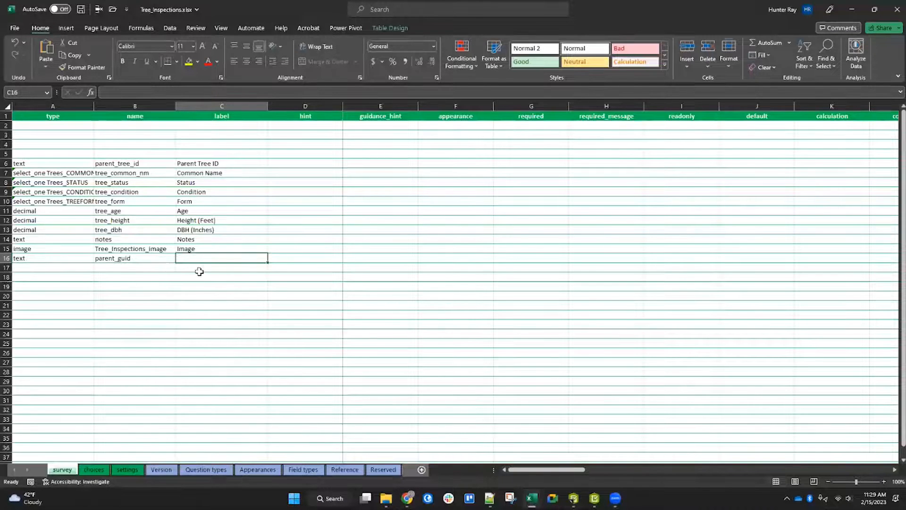
# Step: After a glance at the settings sheet, label the parent_guid question Parent GUID
pyautogui.click(125, 470)
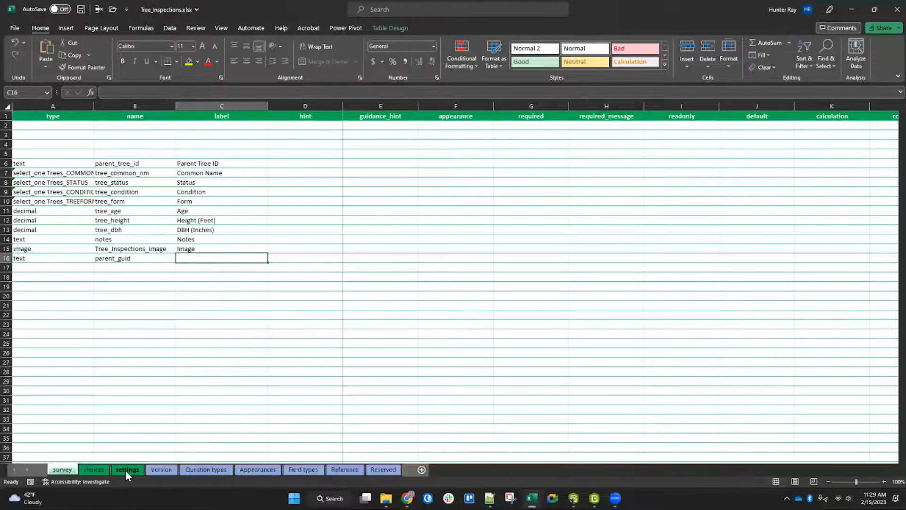
pyautogui.click(194, 129)
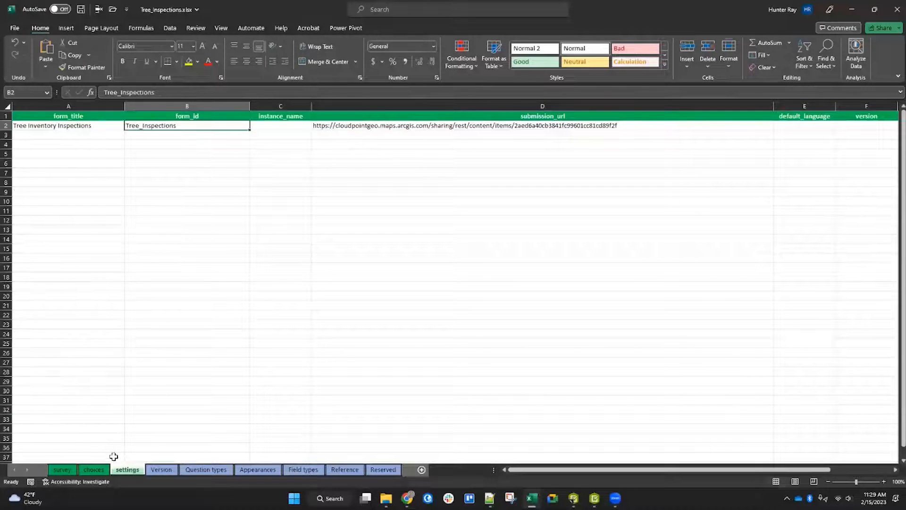
pyautogui.click(63, 470)
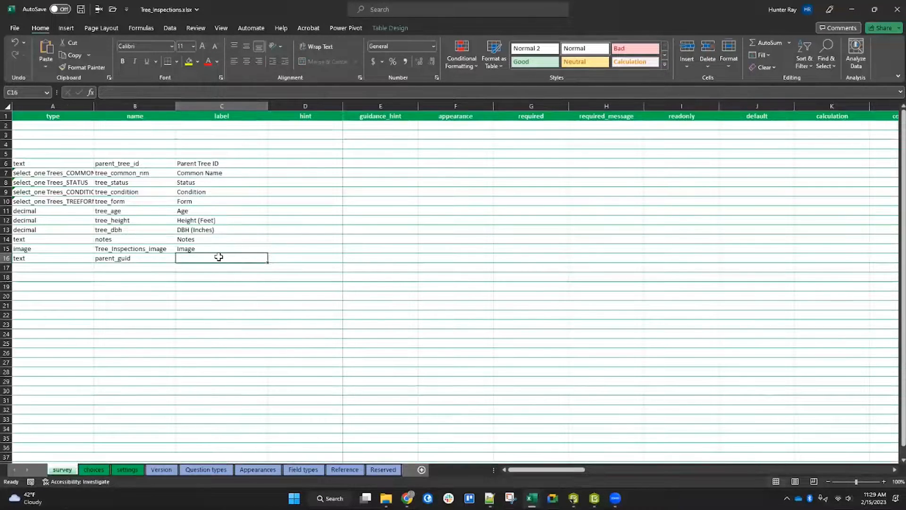
pyautogui.write('Parent GUID')
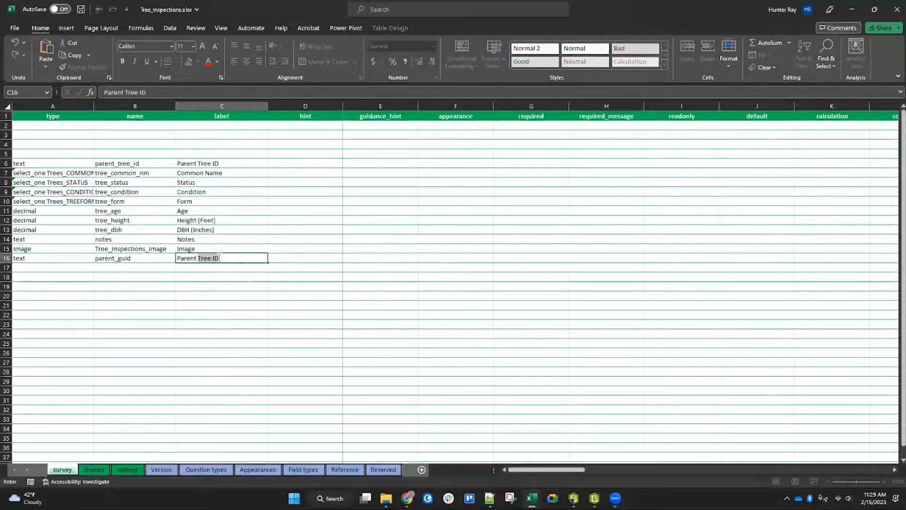
pyautogui.press('Return')
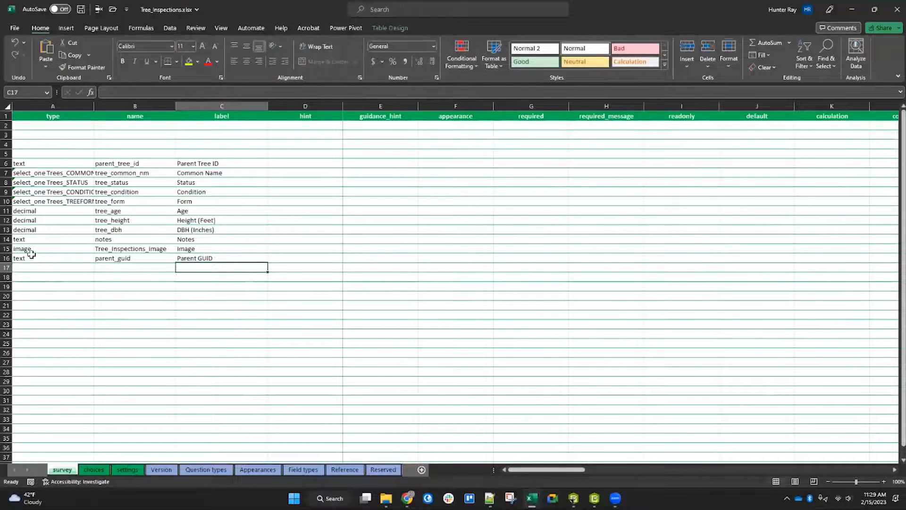
# Step: Change the parent_guid question's type to hidden
pyautogui.click(6, 258)
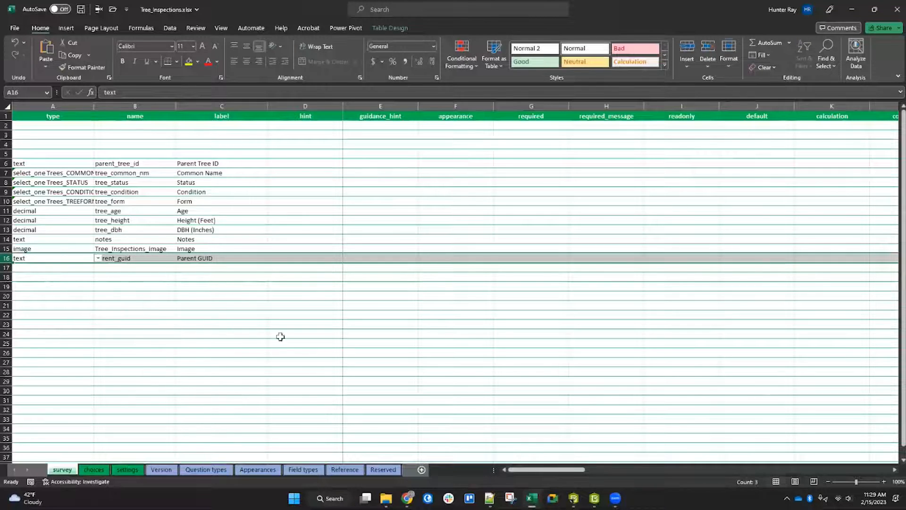
pyautogui.click(51, 257)
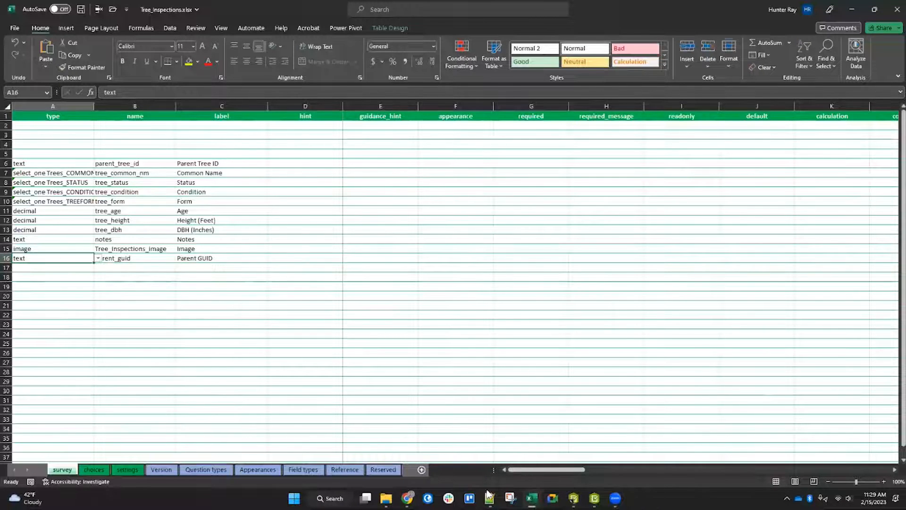
pyautogui.moveTo(536, 469); pyautogui.dragTo(537, 470)
pyautogui.write('hidden')
pyautogui.press('Return')
pyautogui.click(7, 258)
pyautogui.moveTo(530, 470); pyautogui.dragTo(668, 469)
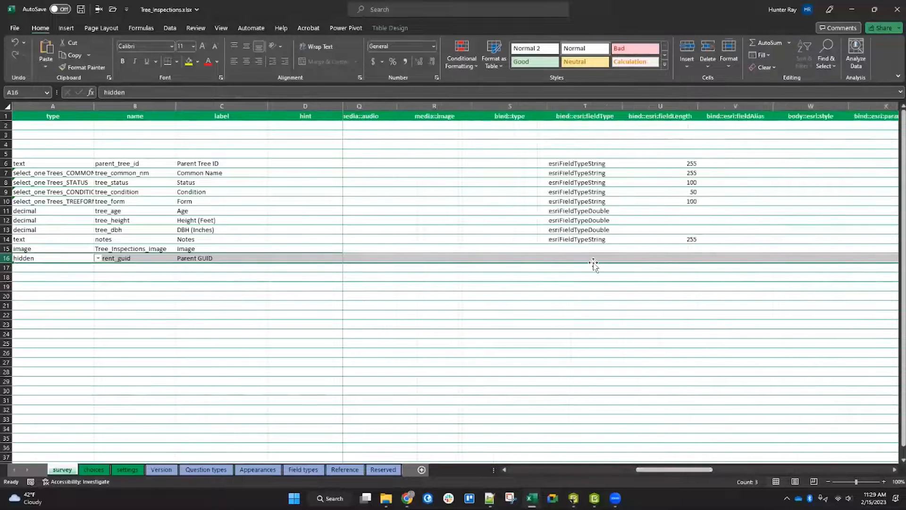
# Step: Set the parent_guid question's bind::esri:fieldType to esriFieldTypeGUID
pyautogui.click(598, 104)
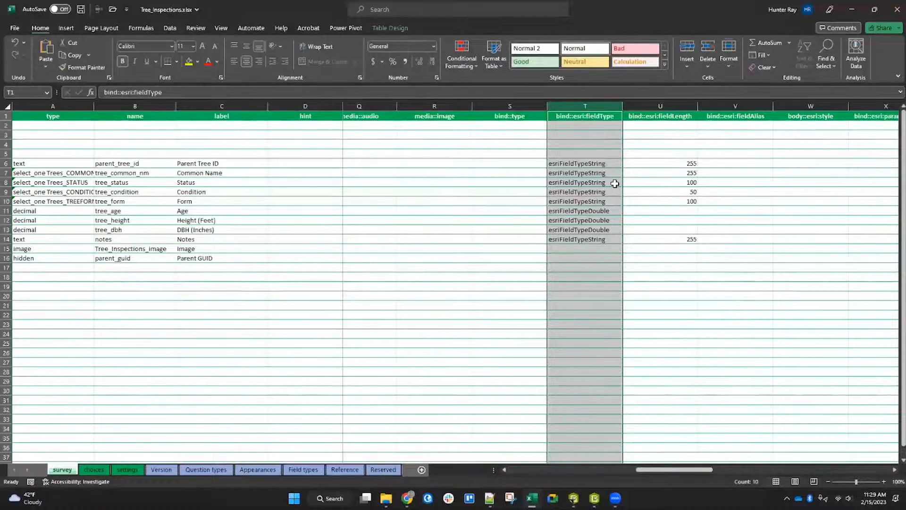
pyautogui.click(589, 257)
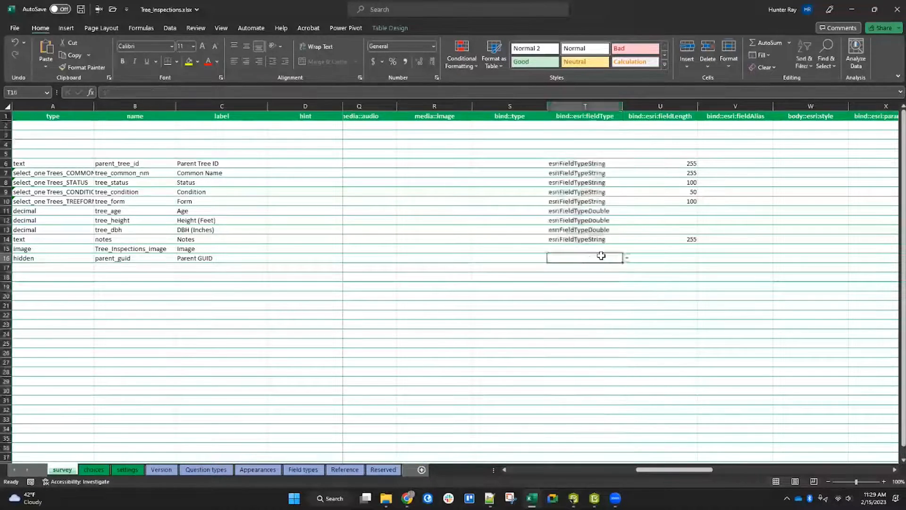
pyautogui.click(627, 258)
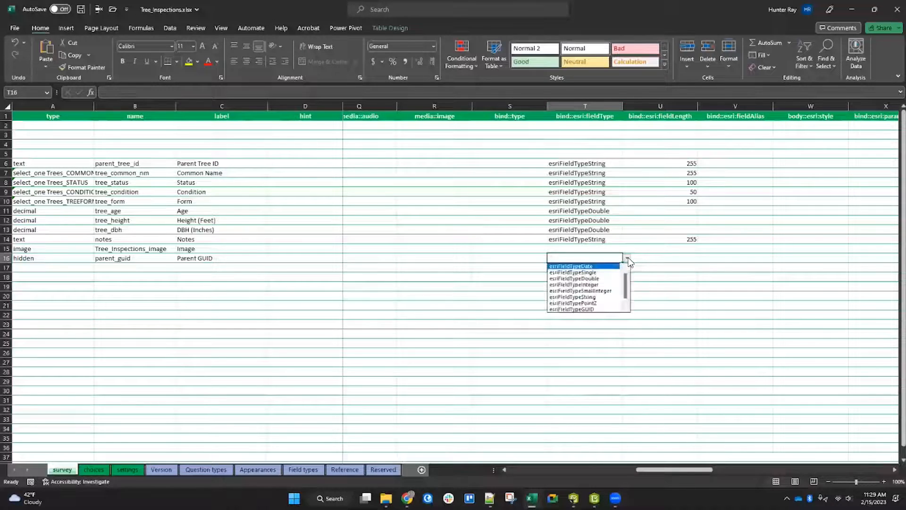
pyautogui.click(599, 310)
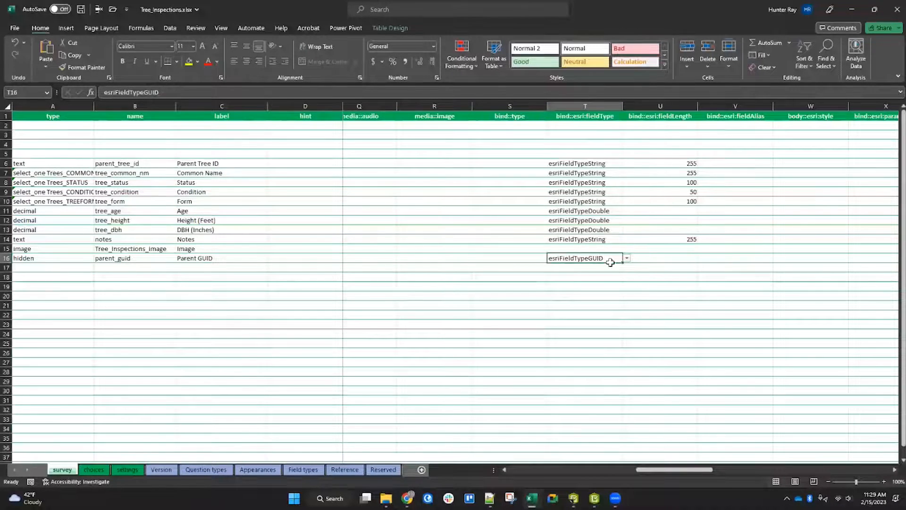
pyautogui.click(655, 260)
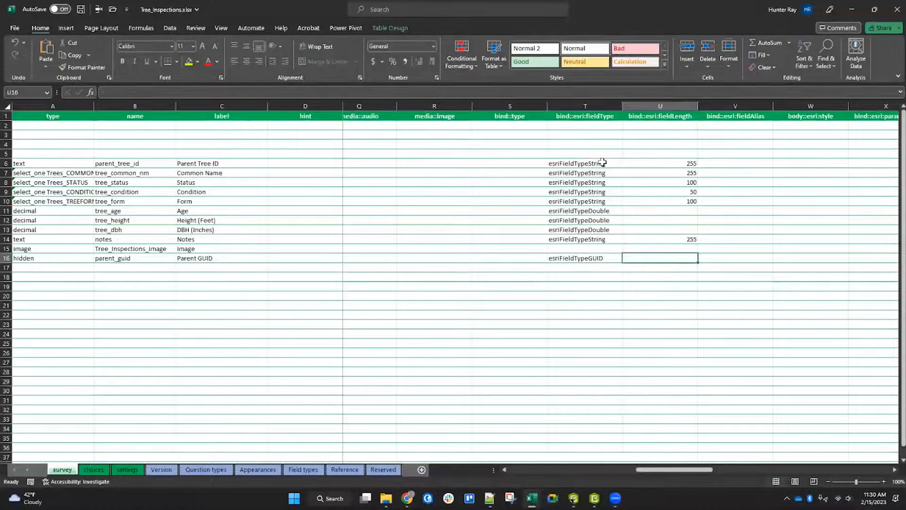
# Step: Review the esri field type and field length columns, then save the workbook
pyautogui.moveTo(601, 166); pyautogui.dragTo(601, 239)
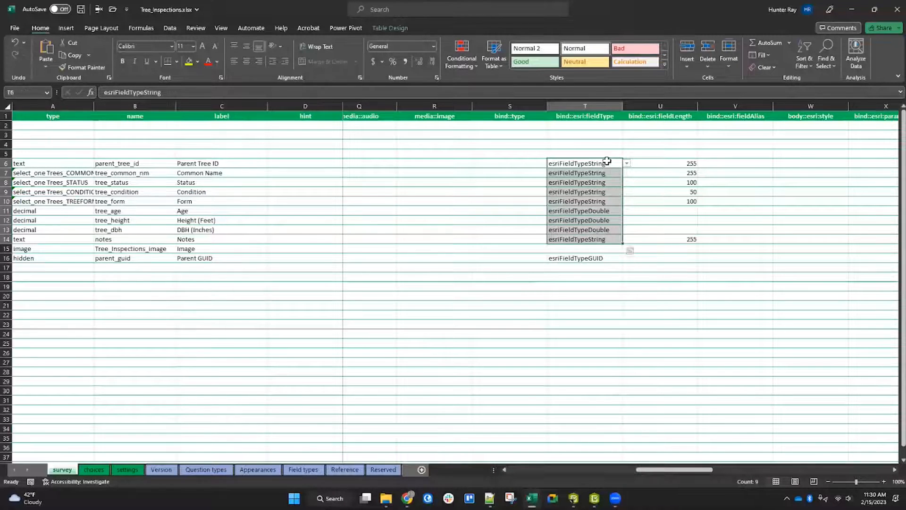
pyautogui.click(601, 250)
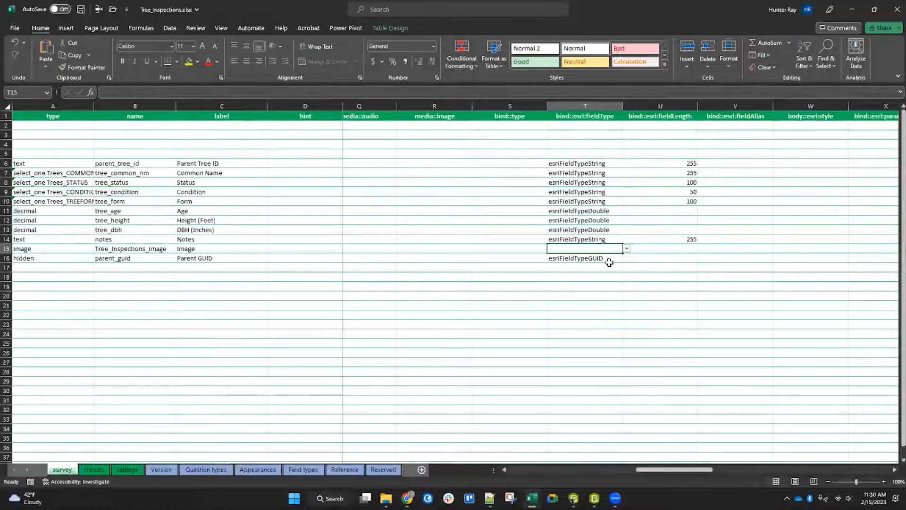
pyautogui.moveTo(614, 165); pyautogui.dragTo(659, 173)
pyautogui.moveTo(649, 206); pyautogui.dragTo(645, 259)
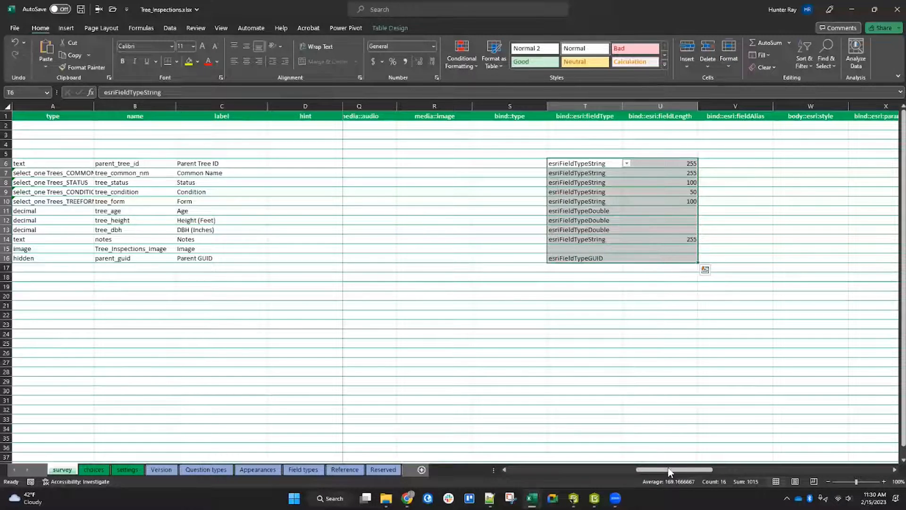
pyautogui.moveTo(668, 470); pyautogui.dragTo(520, 468)
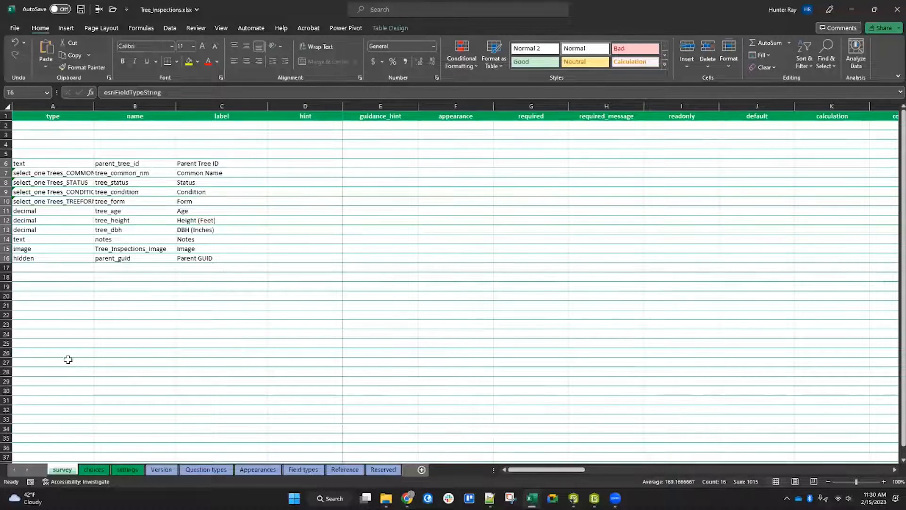
pyautogui.click(81, 9)
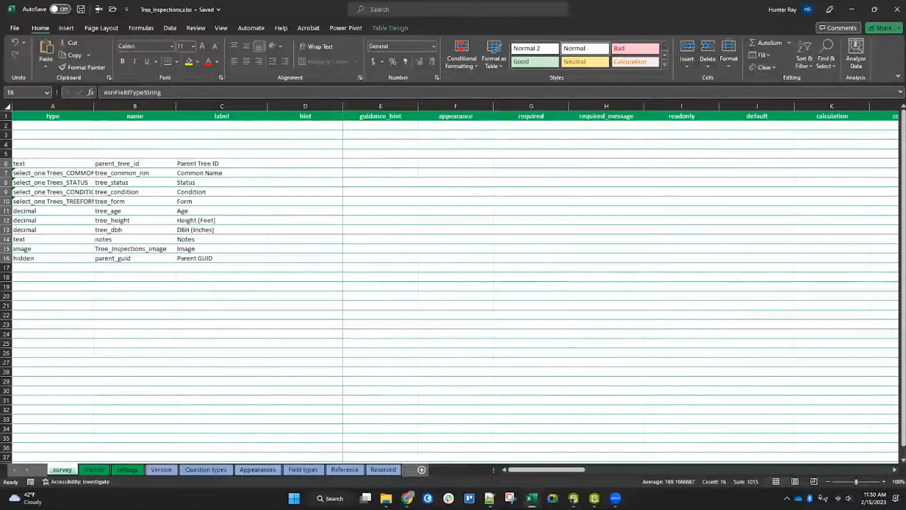
# Step: Switch to Survey123 Connect and update the Tree_Inspections survey from the modified XLSForm
pyautogui.click(852, 9)
pyautogui.click(140, 291)
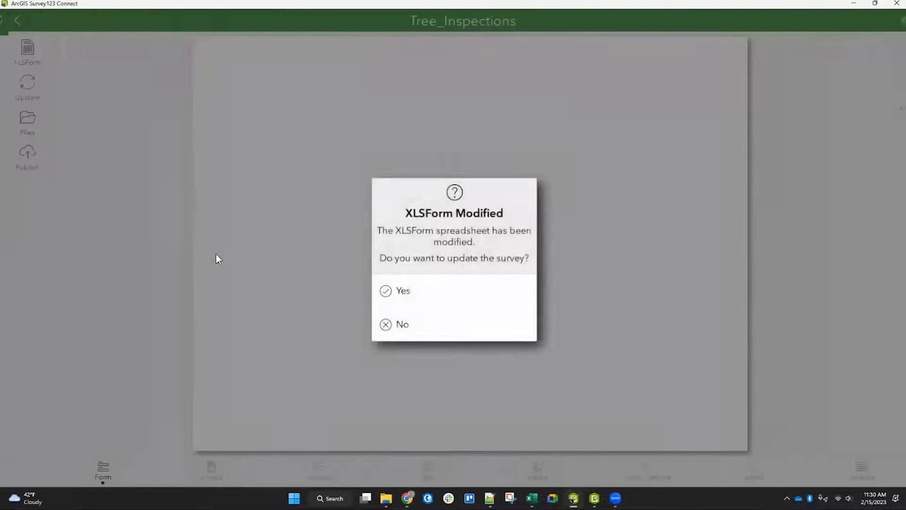
pyautogui.click(432, 293)
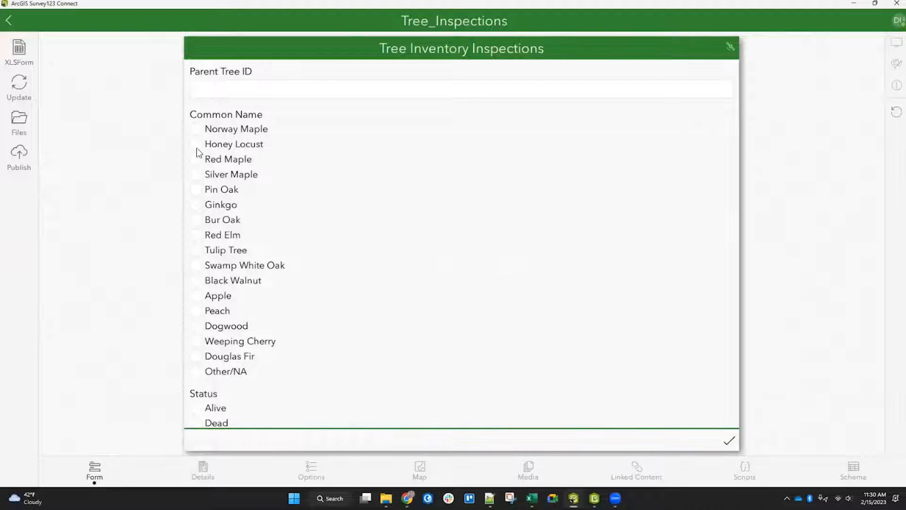
# Step: Publish the Tree_Inspections survey
pyautogui.click(18, 156)
pyautogui.click(503, 353)
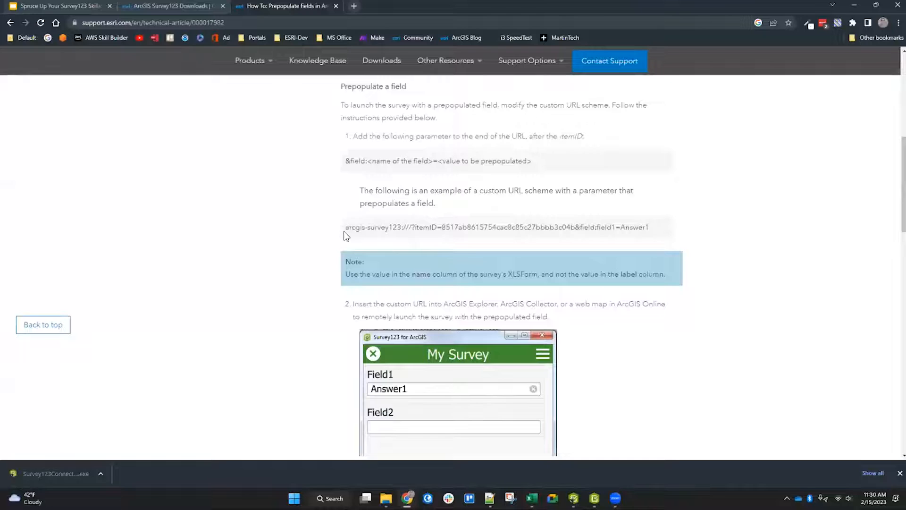
# Step: Examine the example custom URL for prepopulating a field on the Esri support article
pyautogui.moveTo(346, 228); pyautogui.dragTo(578, 226)
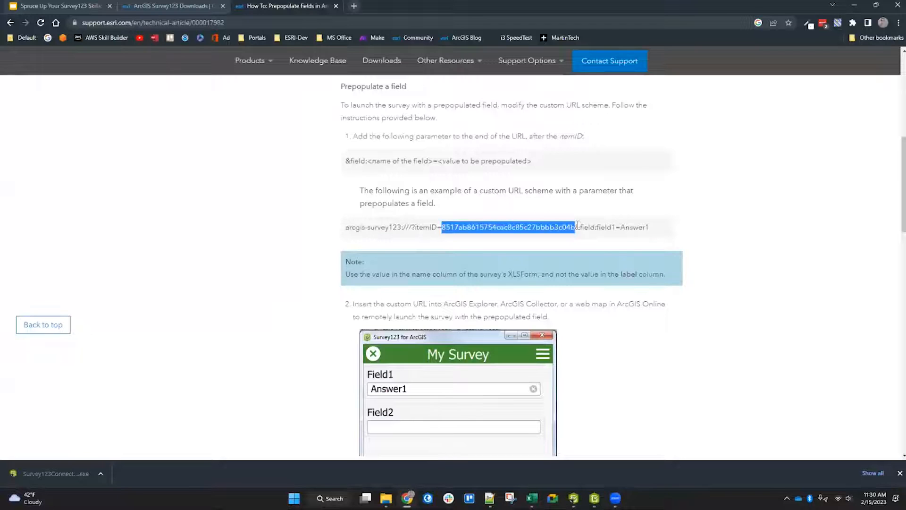
pyautogui.click(582, 228)
pyautogui.moveTo(581, 228); pyautogui.dragTo(658, 228)
pyautogui.moveTo(597, 227); pyautogui.dragTo(618, 227)
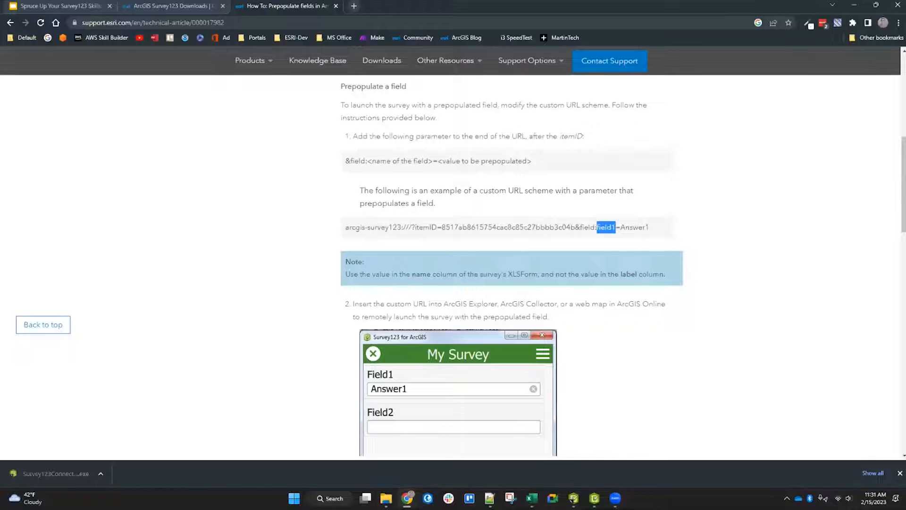
pyautogui.moveTo(623, 227); pyautogui.dragTo(649, 229)
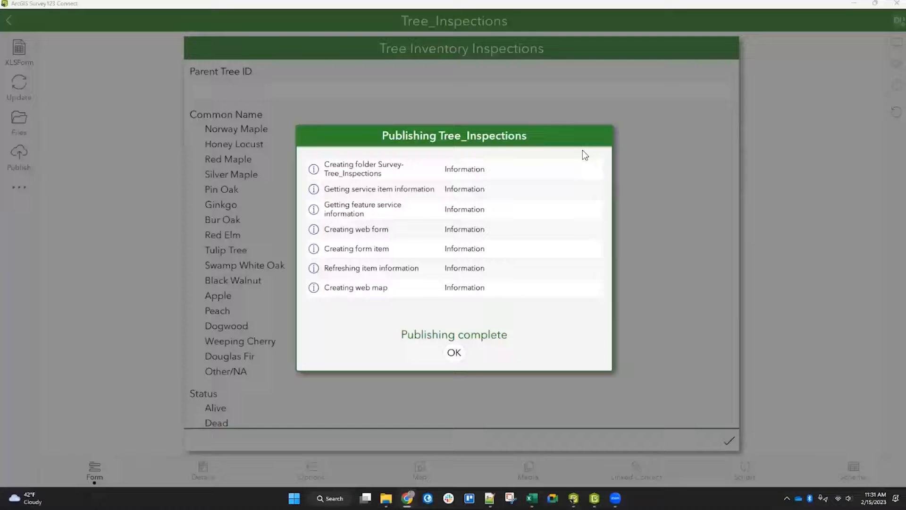
# Step: Close the publishing dialog and return to the survey designs gallery
pyautogui.click(455, 355)
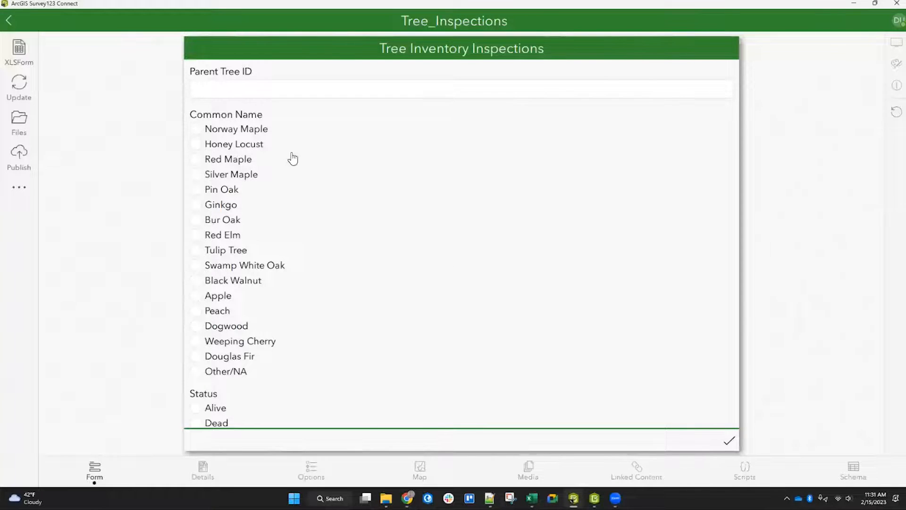
pyautogui.scroll(-6, 343, 225)
pyautogui.scroll(-3, 343, 224)
pyautogui.scroll(10, 360, 245)
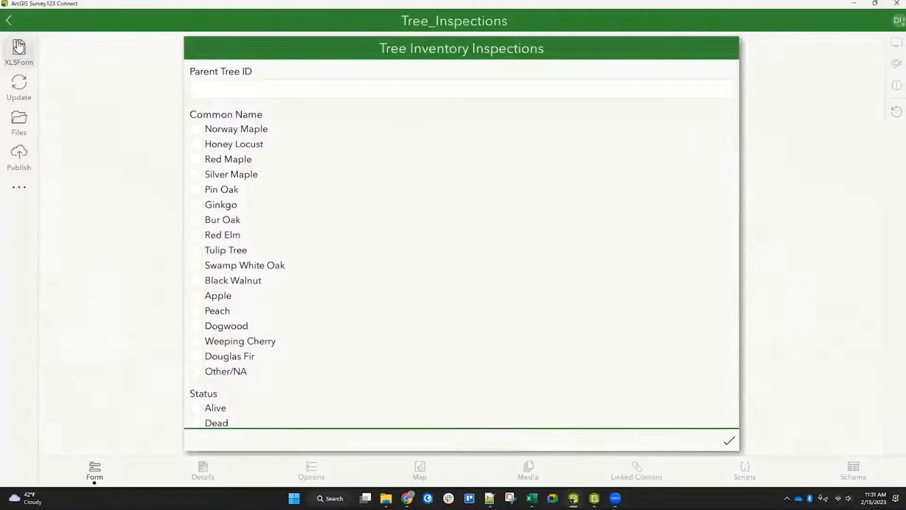
pyautogui.click(9, 20)
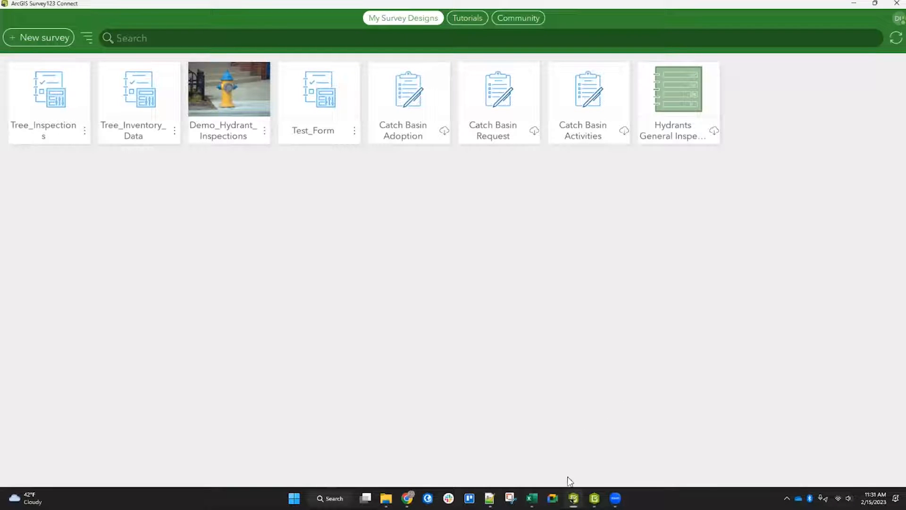
# Step: Start the slideshow at the Creating New Surveys slide and advance to the Basic Calculations slide
pyautogui.moveTo(407, 498)
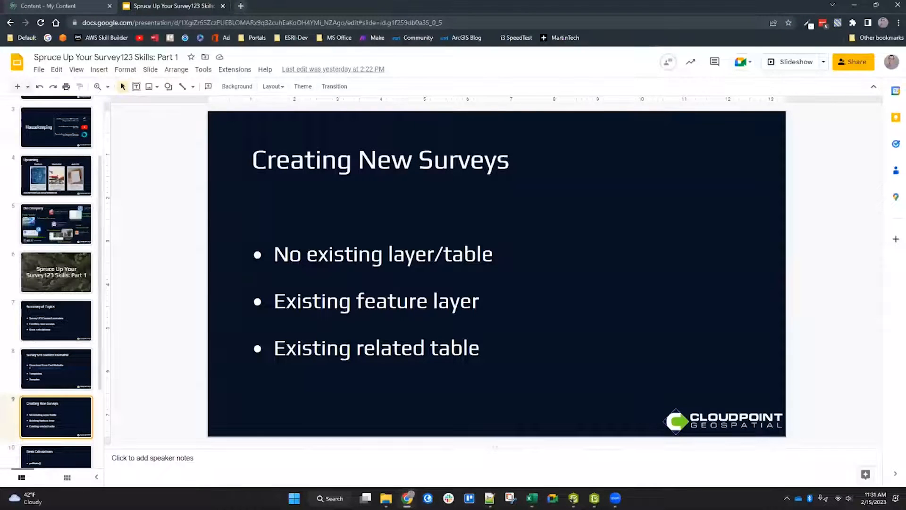
pyautogui.click(795, 62)
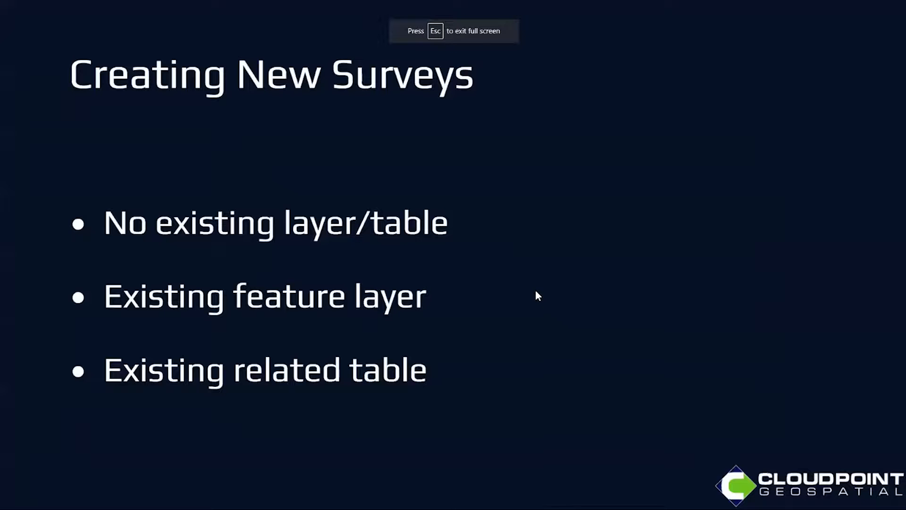
pyautogui.press('Right')
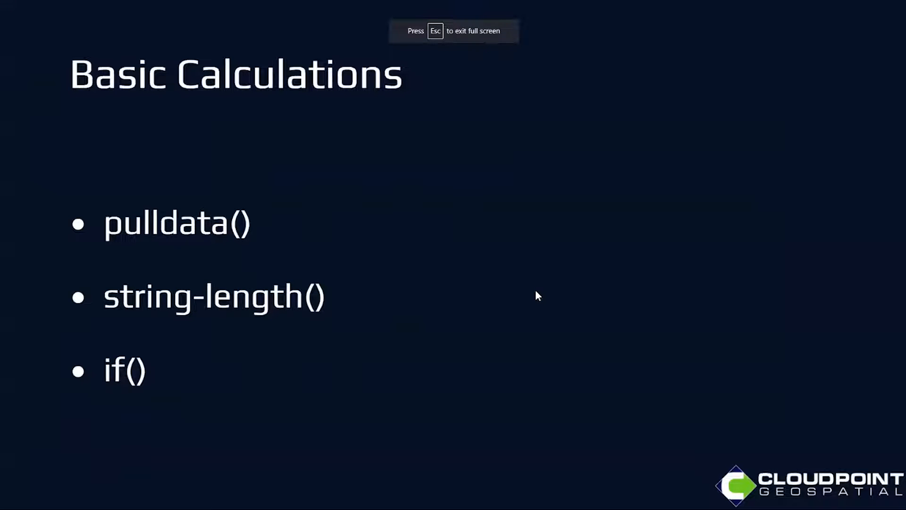
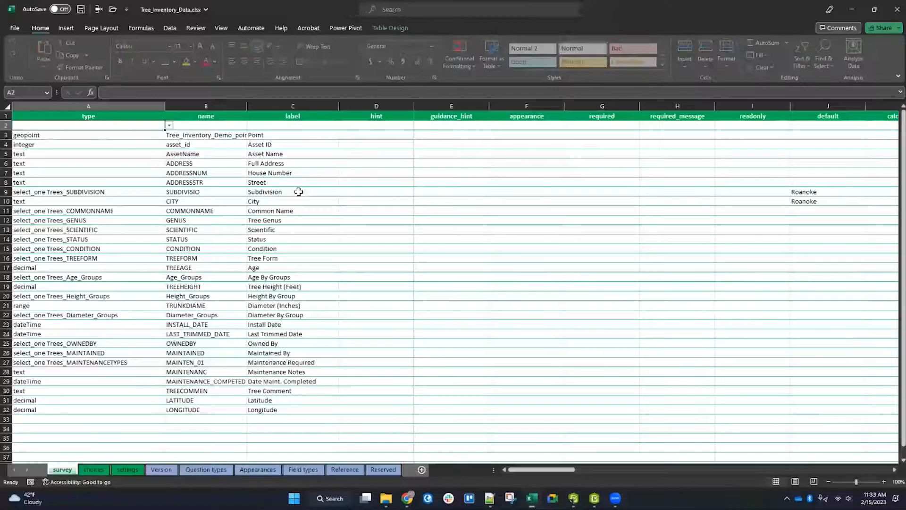
# Step: Set the Common Name appearance to autocomplete and Tree Genus and Scientific appearances to minimal, then save and close the workbook
pyautogui.click(7, 211)
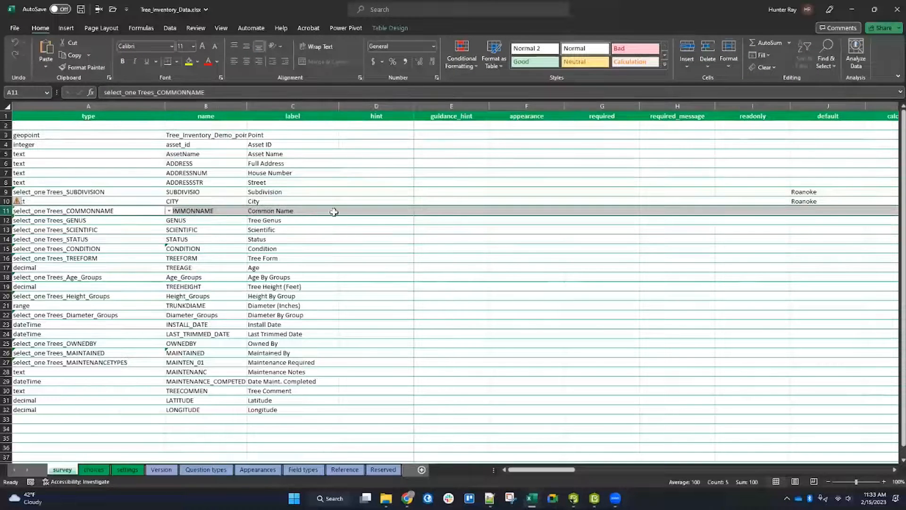
pyautogui.click(538, 213)
pyautogui.click(568, 211)
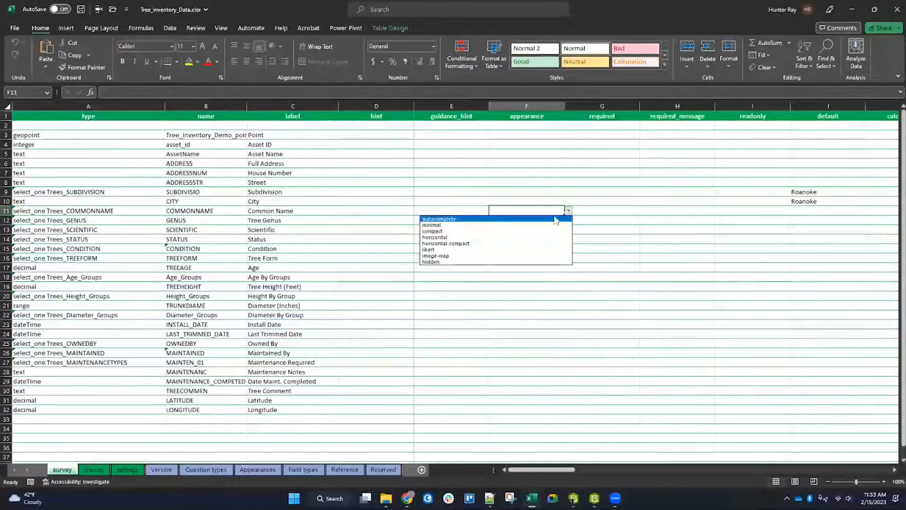
pyautogui.click(524, 217)
pyautogui.click(563, 224)
pyautogui.click(568, 220)
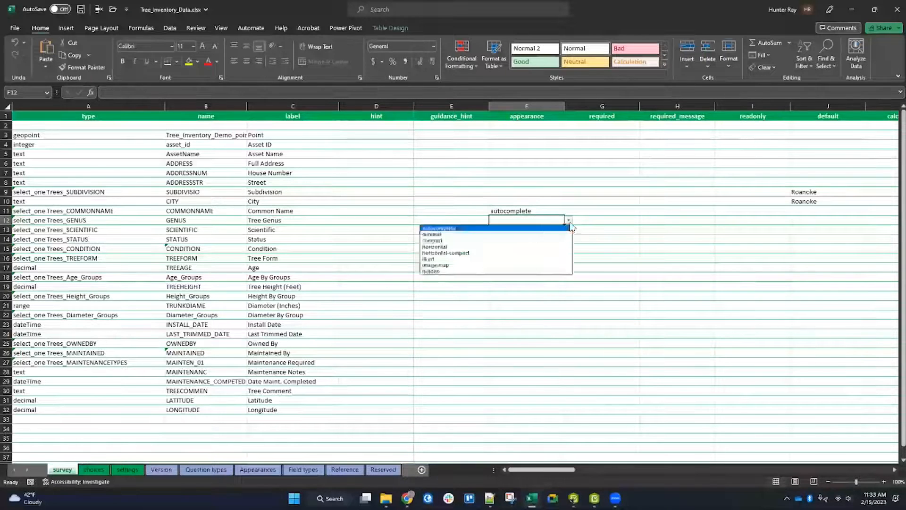
pyautogui.click(464, 228)
pyautogui.click(563, 230)
pyautogui.click(568, 230)
pyautogui.click(509, 238)
pyautogui.hotkey('ctrl', 's')
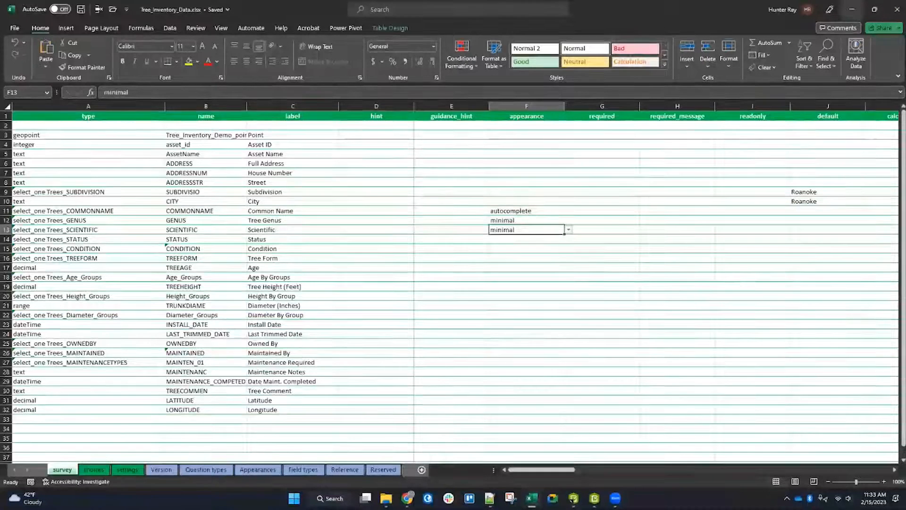
pyautogui.click(897, 10)
pyautogui.click(896, 9)
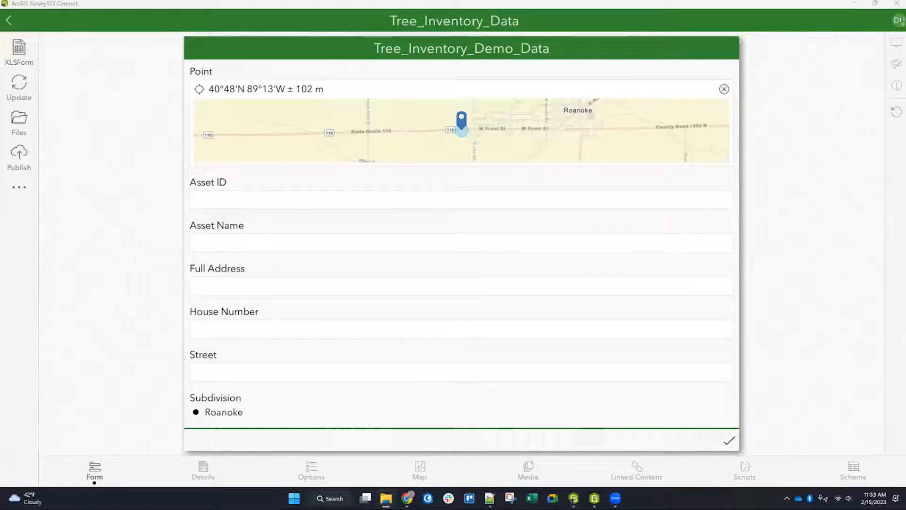
# Step: Test the preview form by choosing Norway Maple, genus Acer and Acer rubrum, then clear the Common Name answer
pyautogui.scroll(-5, 400, 278)
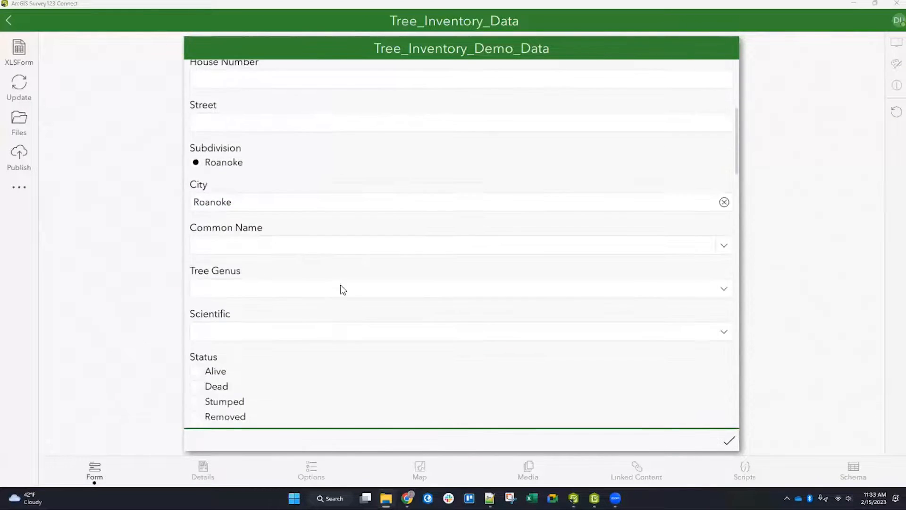
pyautogui.click(724, 199)
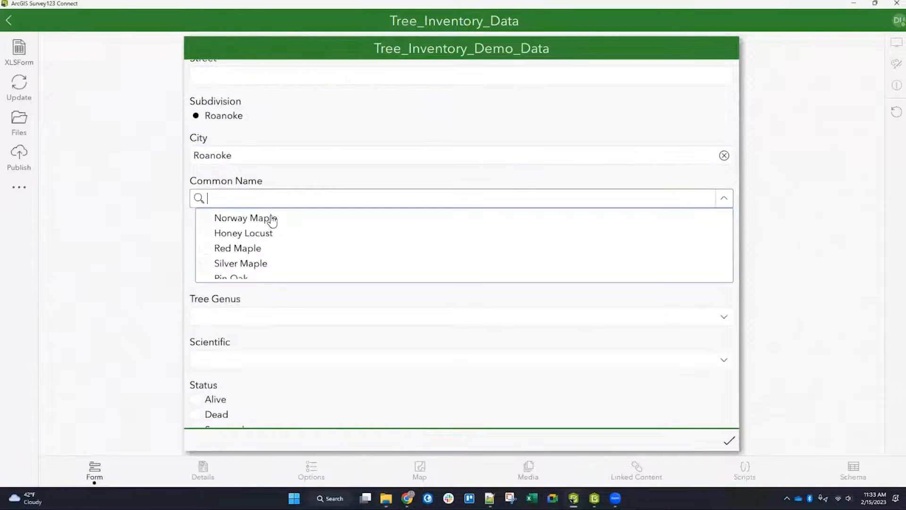
pyautogui.click(265, 218)
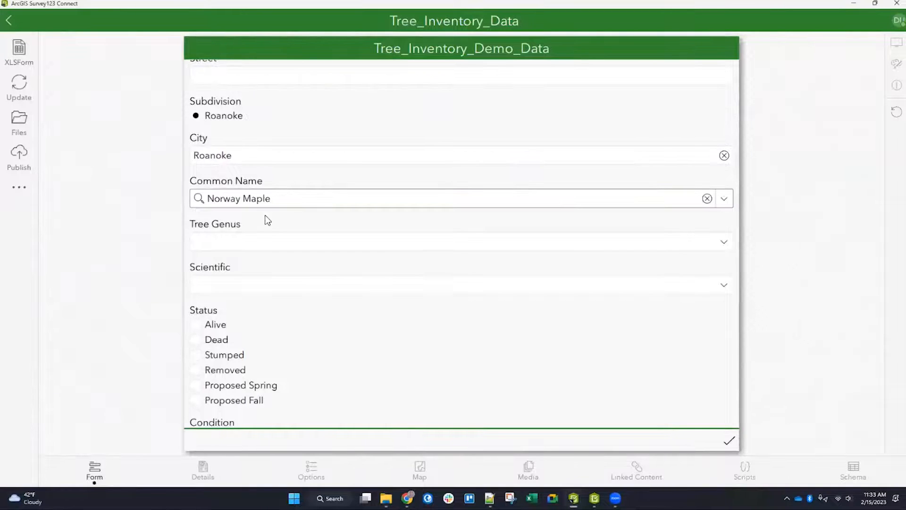
pyautogui.click(724, 243)
pyautogui.click(231, 261)
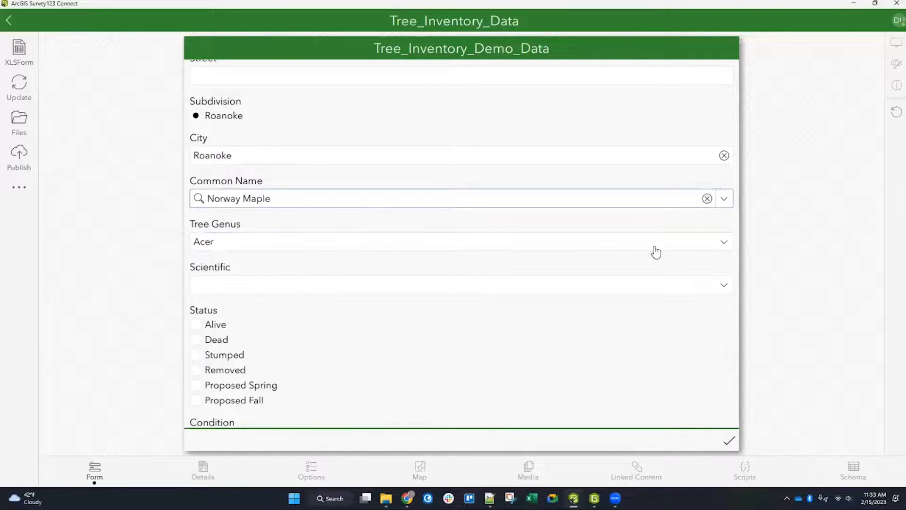
pyautogui.click(725, 285)
pyautogui.click(248, 334)
pyautogui.click(723, 199)
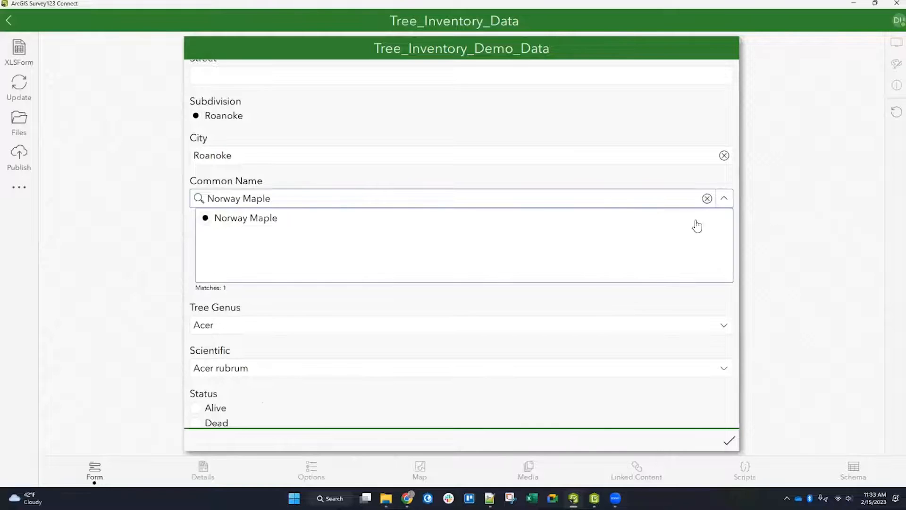
pyautogui.click(707, 199)
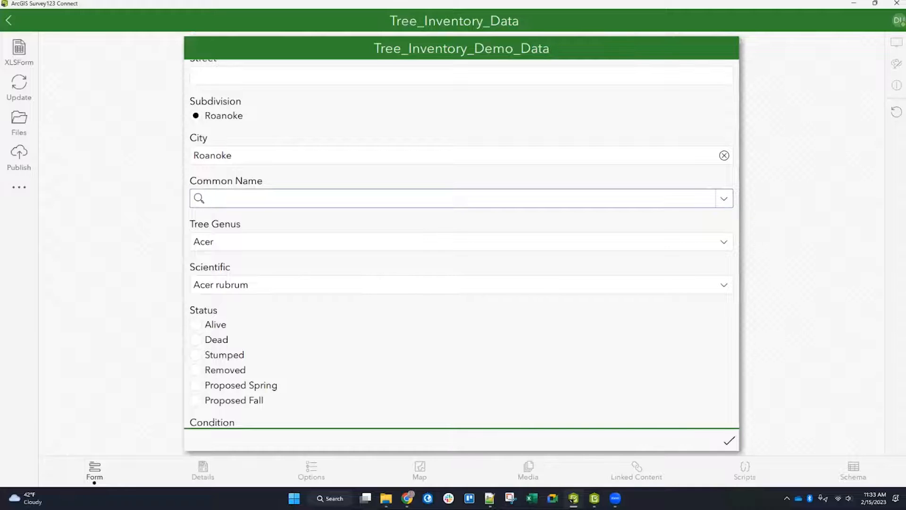
# Step: Add the tree_lookup.csv file to the survey's media folder
pyautogui.hotkey('alt', 'Tab')
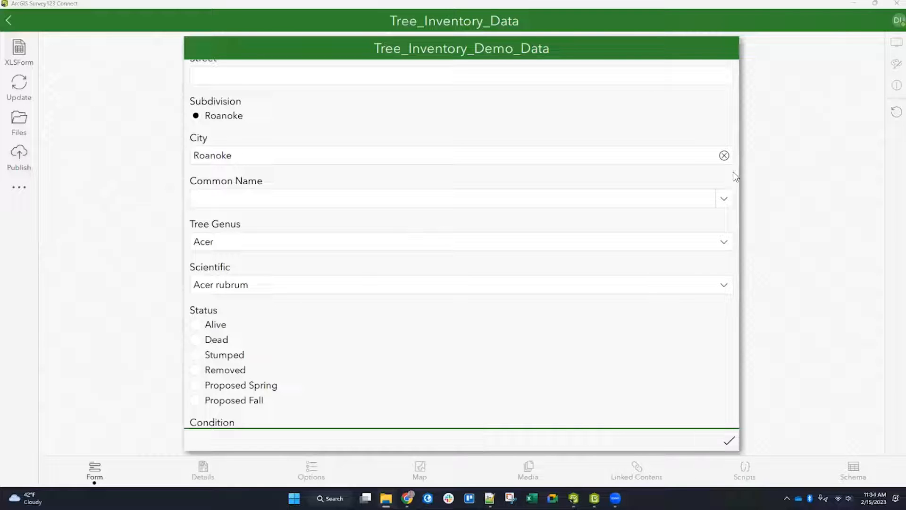
pyautogui.click(20, 117)
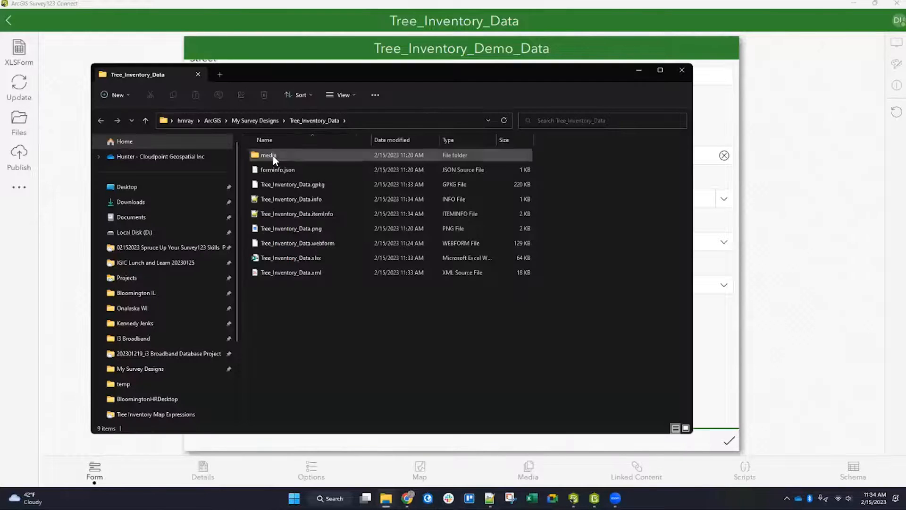
pyautogui.doubleClick(273, 155)
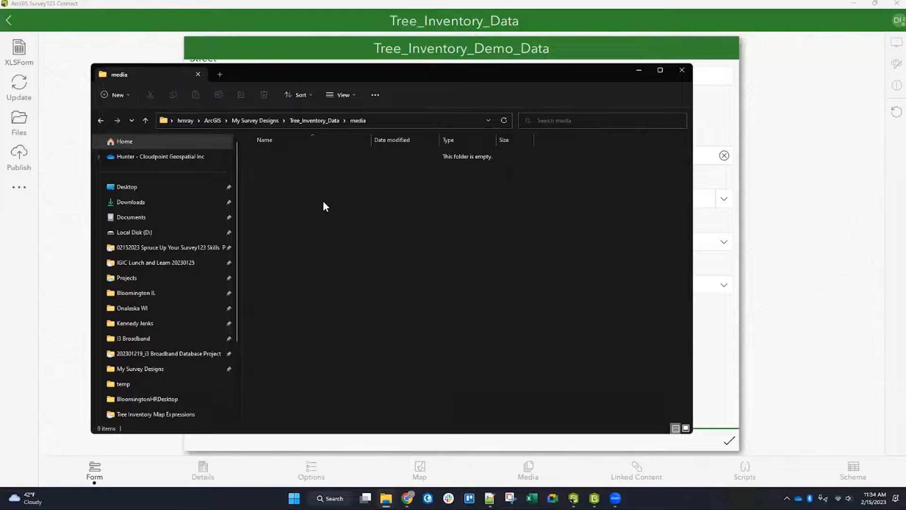
pyautogui.moveTo(593, 222); pyautogui.dragTo(348, 208)
pyautogui.click(306, 214)
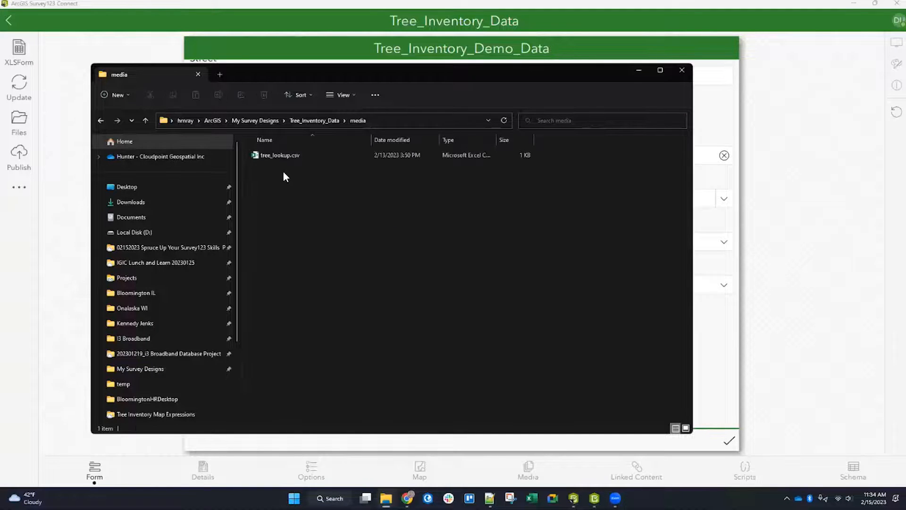
# Step: Open tree_lookup.csv and autofit all its column widths
pyautogui.doubleClick(279, 155)
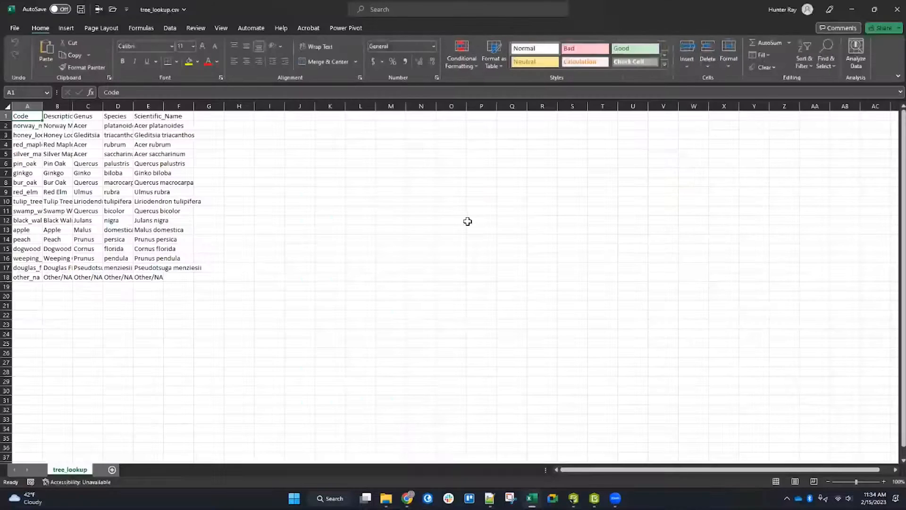
pyautogui.click(7, 106)
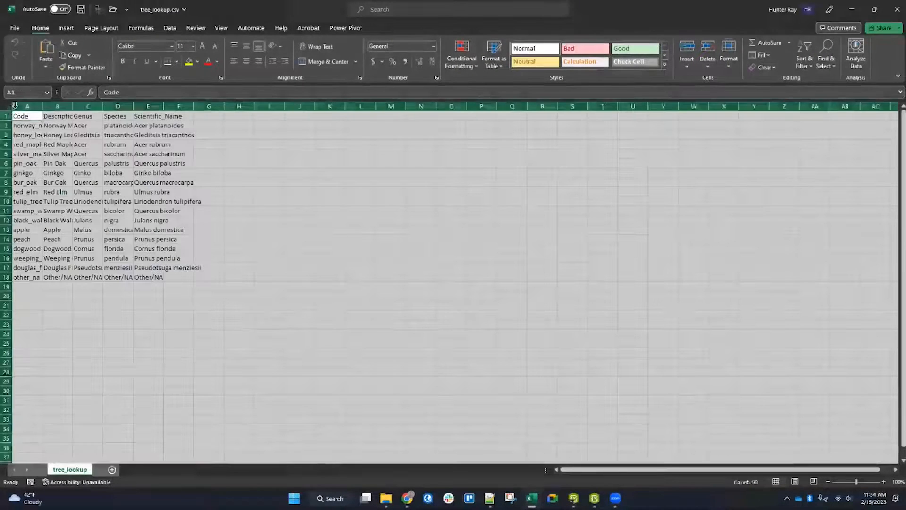
pyautogui.doubleClick(42, 105)
pyautogui.click(66, 119)
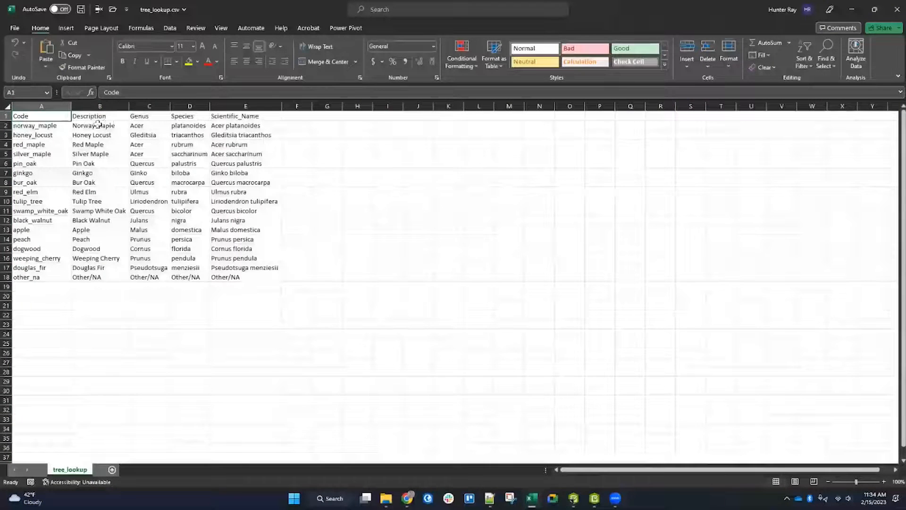
# Step: Examine the Code, Description, Genus, Species and Scientific_Name columns of the lookup table, then minimize the windows
pyautogui.click(149, 116)
pyautogui.click(238, 115)
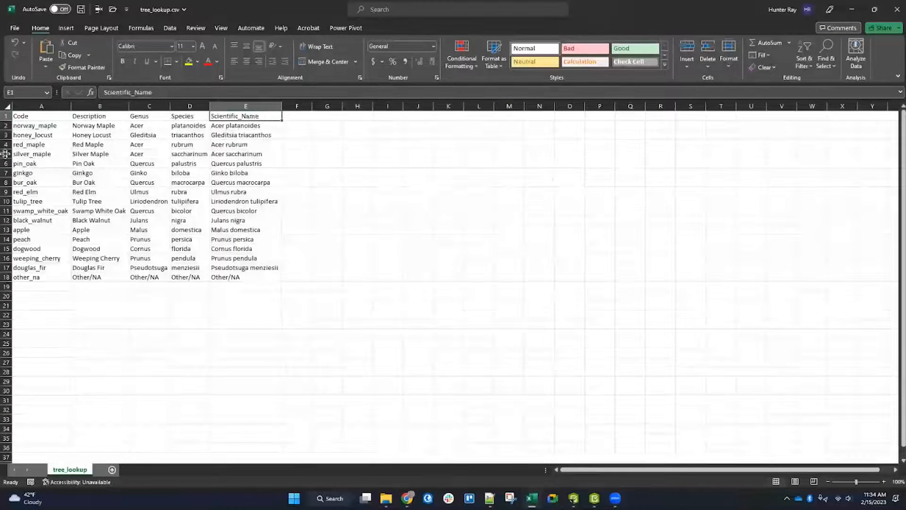
pyautogui.click(41, 116)
pyautogui.click(47, 106)
pyautogui.moveTo(52, 125); pyautogui.dragTo(37, 279)
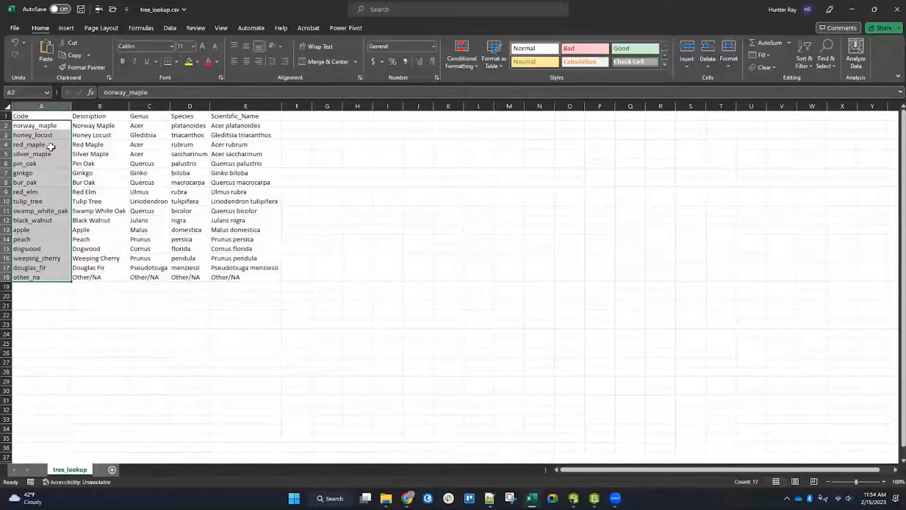
pyautogui.moveTo(87, 125); pyautogui.dragTo(89, 278)
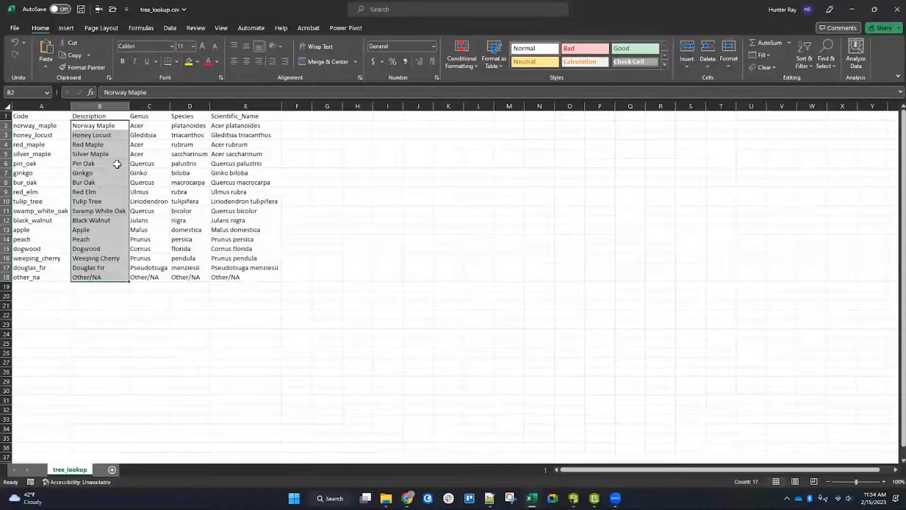
pyautogui.click(146, 126)
pyautogui.click(180, 130)
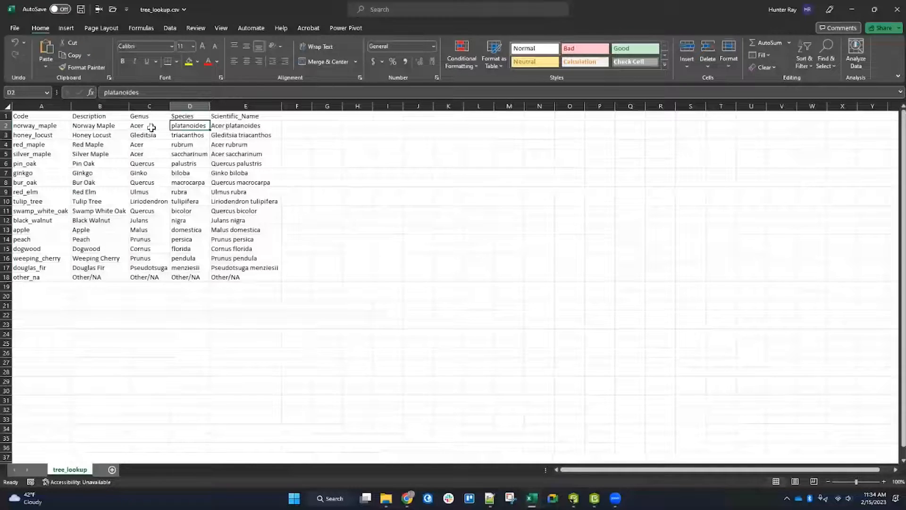
pyautogui.click(247, 128)
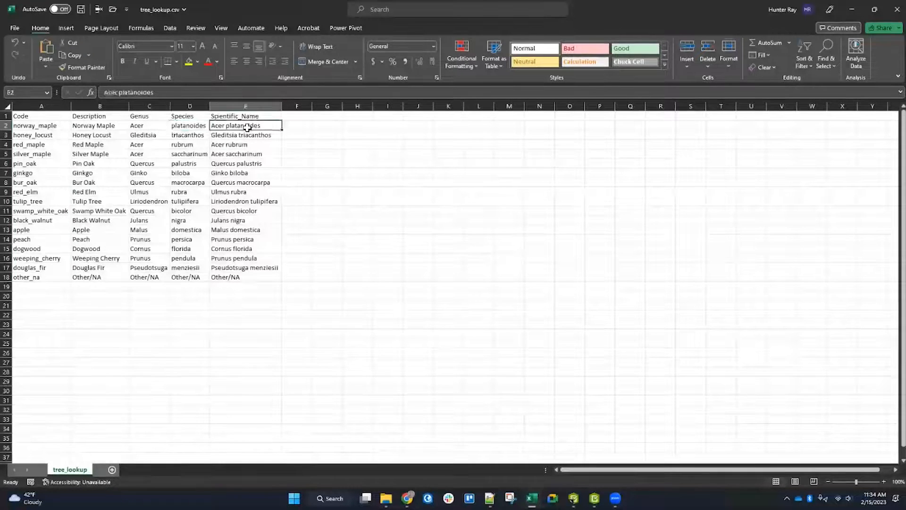
pyautogui.click(86, 126)
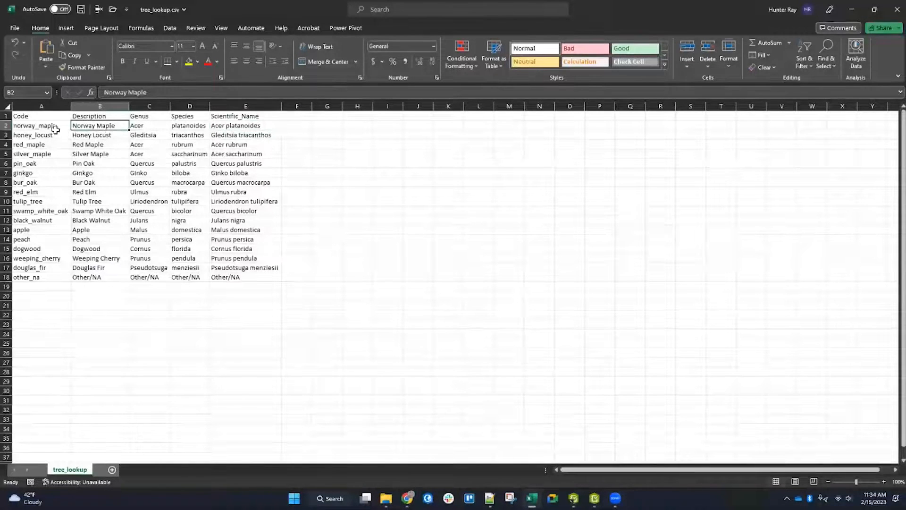
pyautogui.moveTo(56, 126); pyautogui.dragTo(220, 126)
pyautogui.click(208, 125)
pyautogui.click(231, 126)
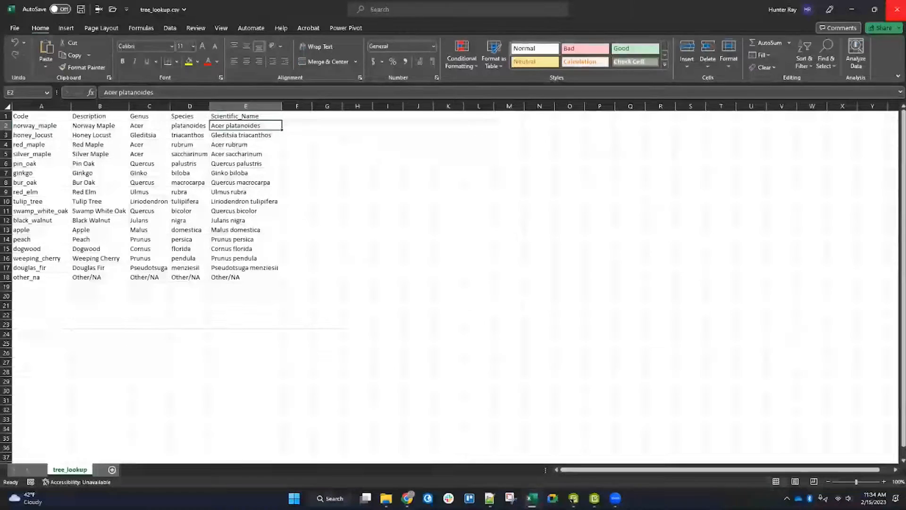
pyautogui.click(852, 9)
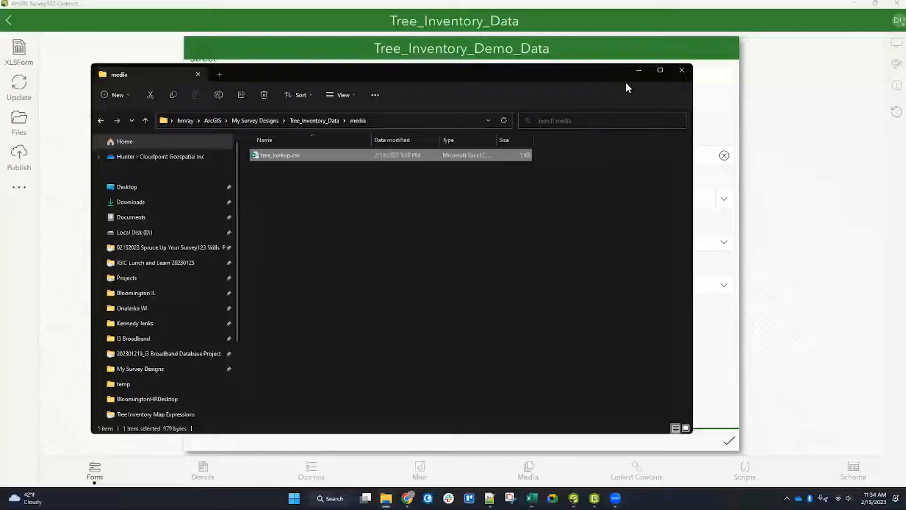
pyautogui.click(636, 72)
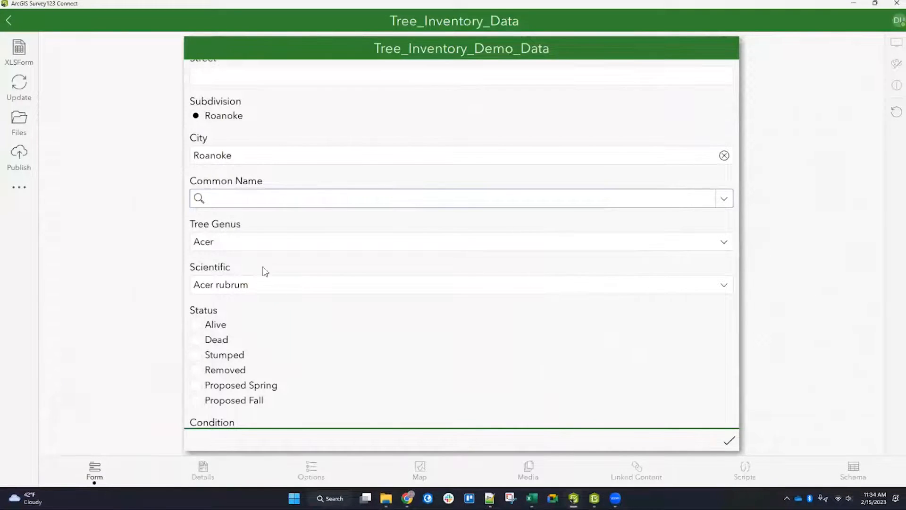
# Step: Open the XLSForm and set the Scientific question's calculation to pulldata('tree_lookup', 'Scientific_Name', 'Code', ${COMMONNAME})
pyautogui.click(16, 52)
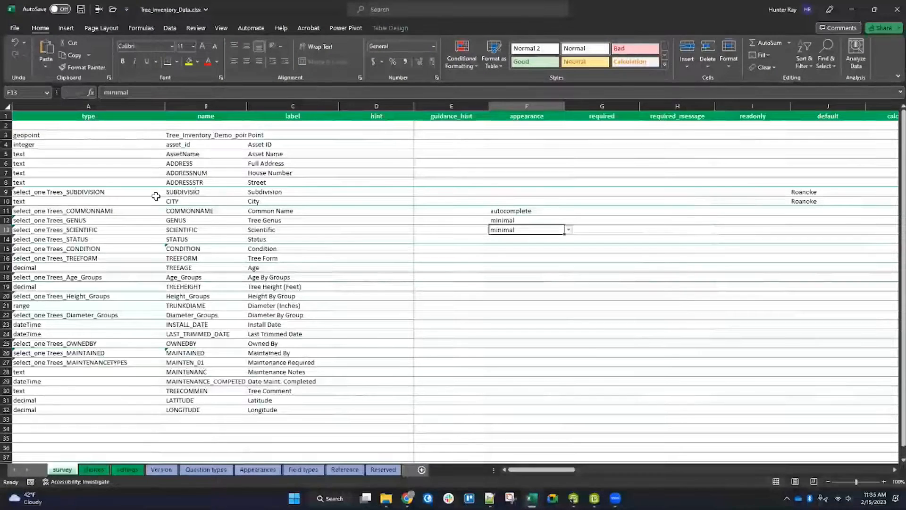
pyautogui.click(14, 229)
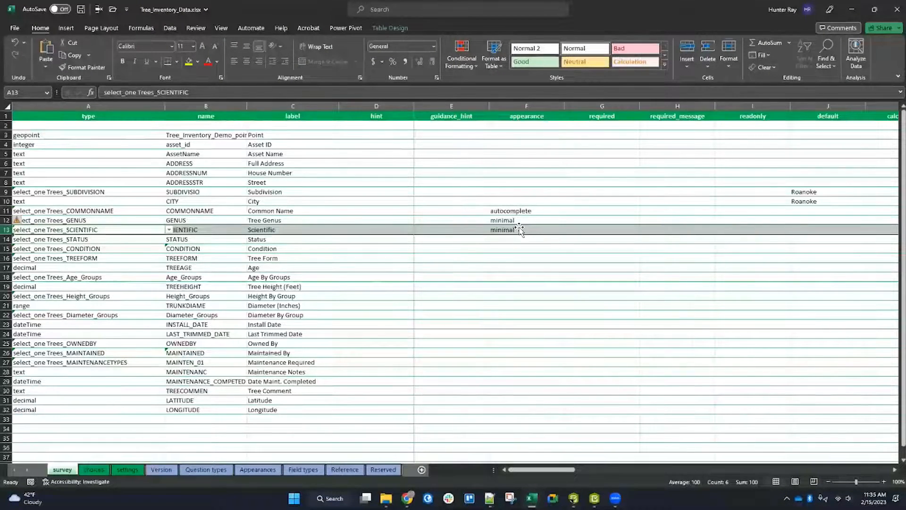
pyautogui.hscroll(5, 711, 213)
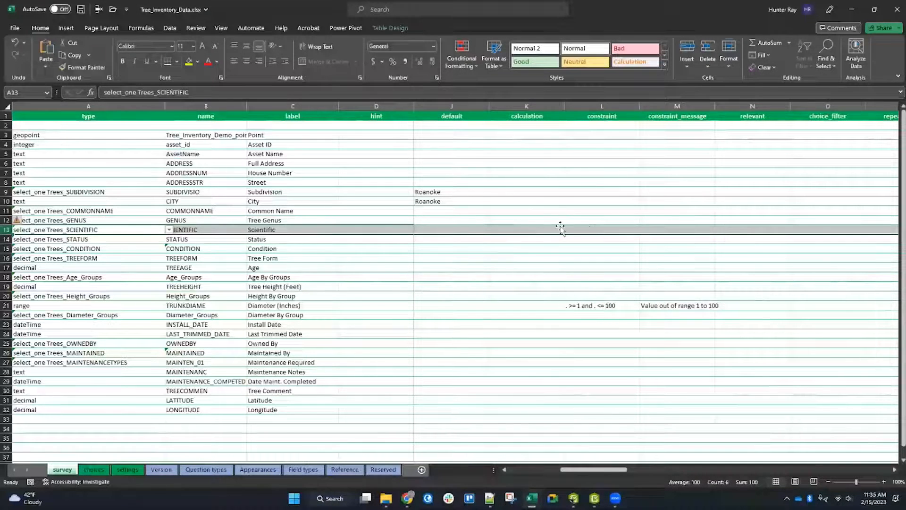
pyautogui.click(527, 229)
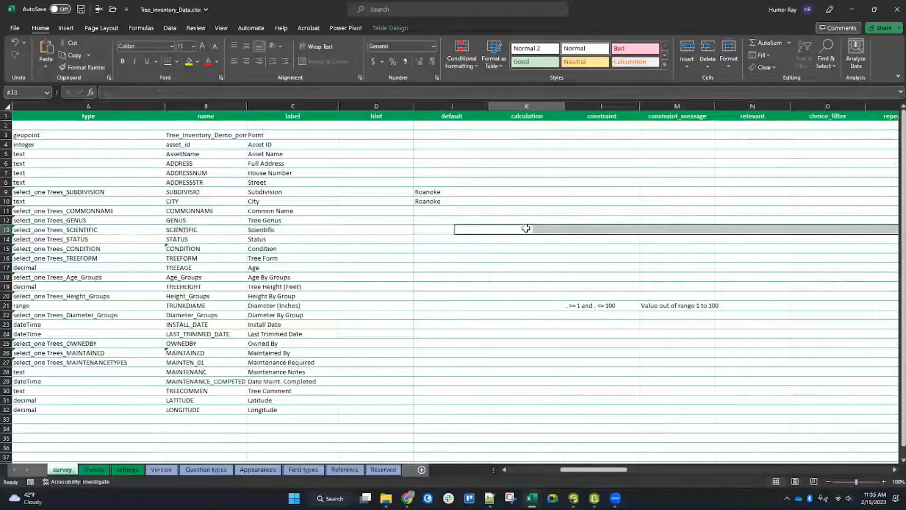
pyautogui.click(438, 94)
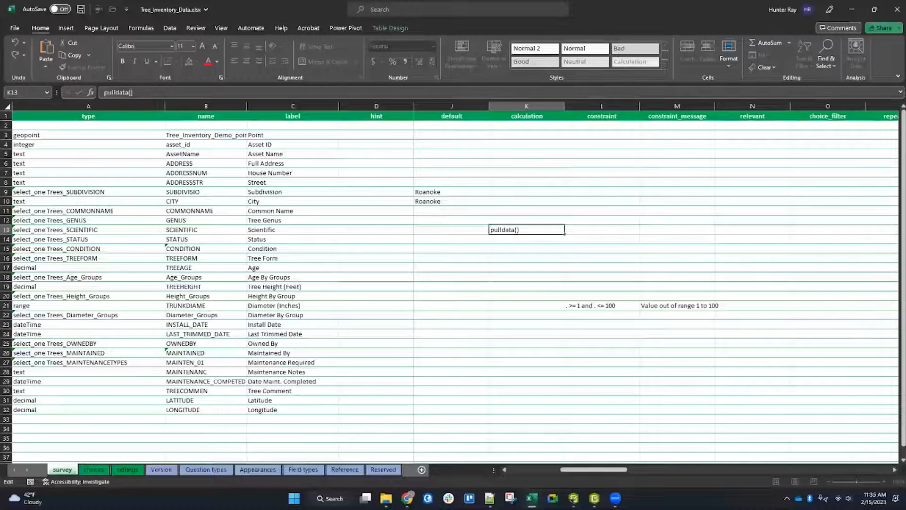
pyautogui.hotkey('alt', 'Tab')
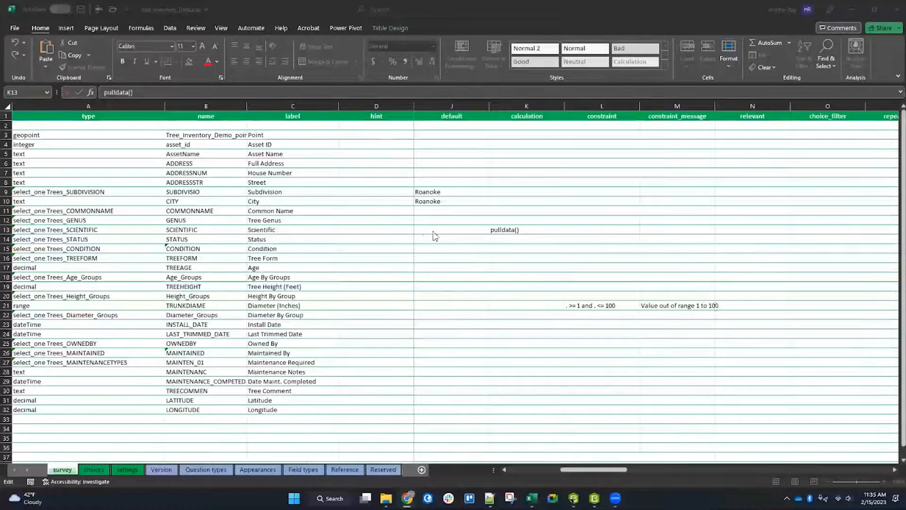
pyautogui.click(104, 93)
pyautogui.click(130, 93)
pyautogui.write("'Tree_lookup', 'Scientific_Name', 'Code', ${COMMONNAME}")
# Step: Compare the pulldata arguments with the Code and Scientific_Name columns of the tree_lookup table
pyautogui.moveTo(134, 93); pyautogui.dragTo(168, 93)
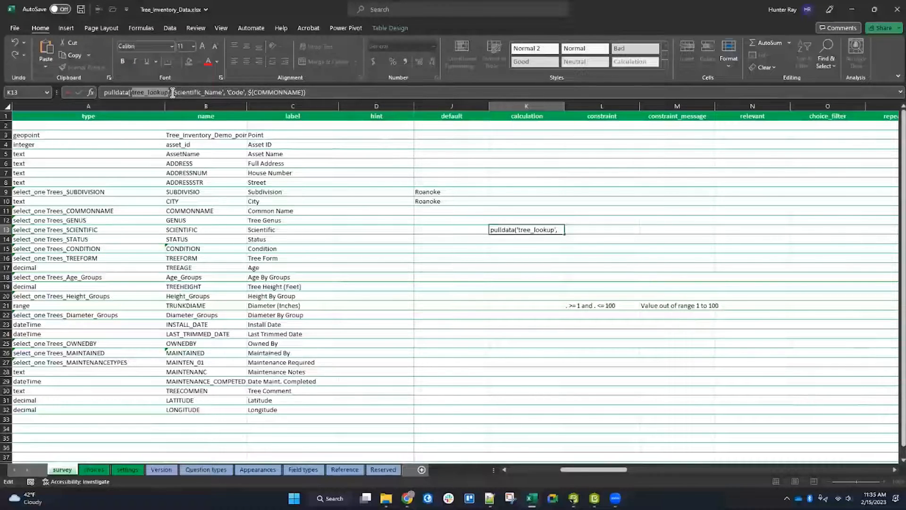
pyautogui.moveTo(174, 93); pyautogui.dragTo(222, 93)
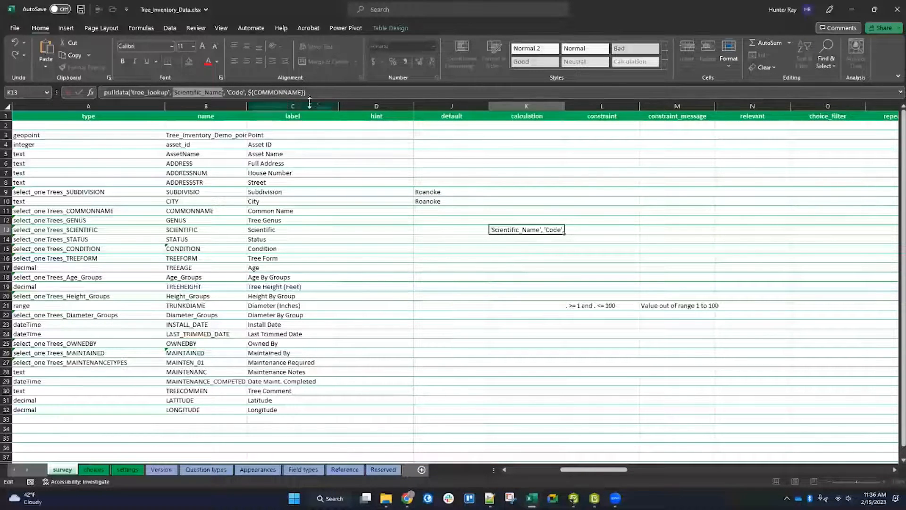
pyautogui.moveTo(228, 93); pyautogui.dragTo(245, 96)
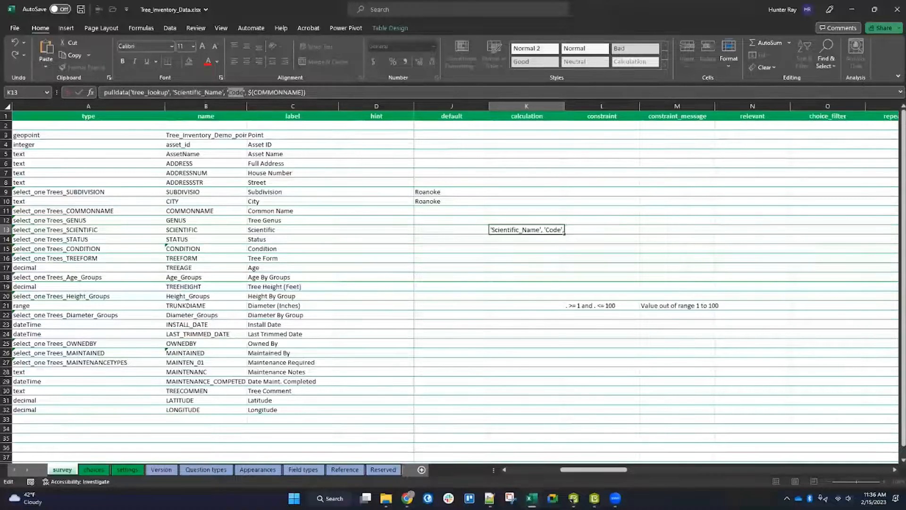
pyautogui.moveTo(532, 498)
pyautogui.click(585, 443)
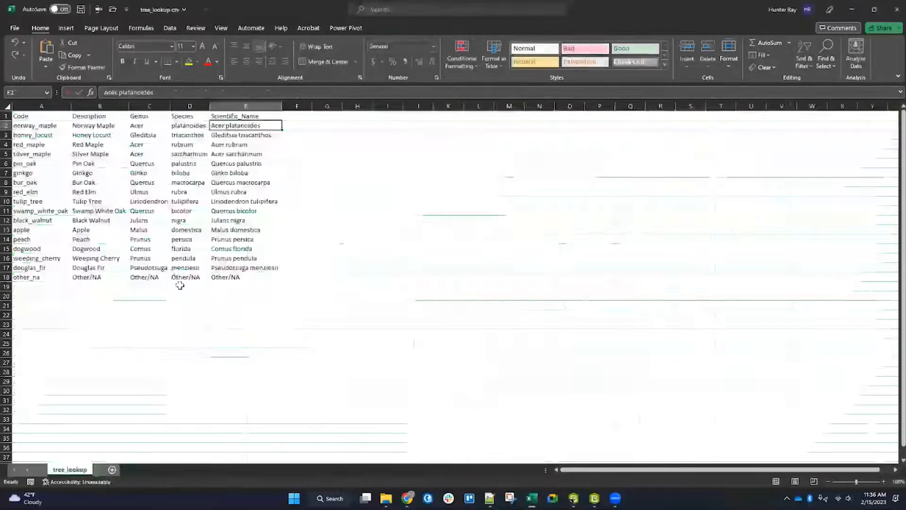
pyautogui.click(6, 127)
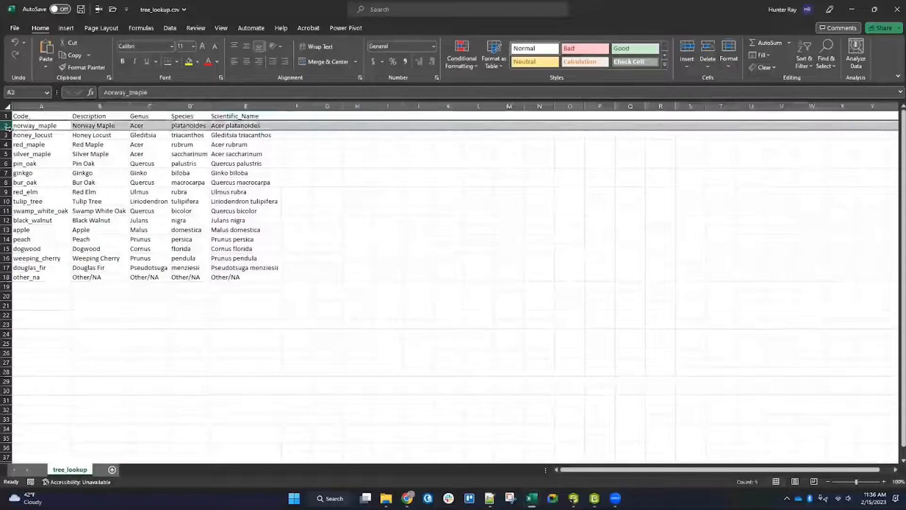
pyautogui.click(43, 107)
pyautogui.moveTo(37, 126); pyautogui.dragTo(242, 125)
pyautogui.click(57, 127)
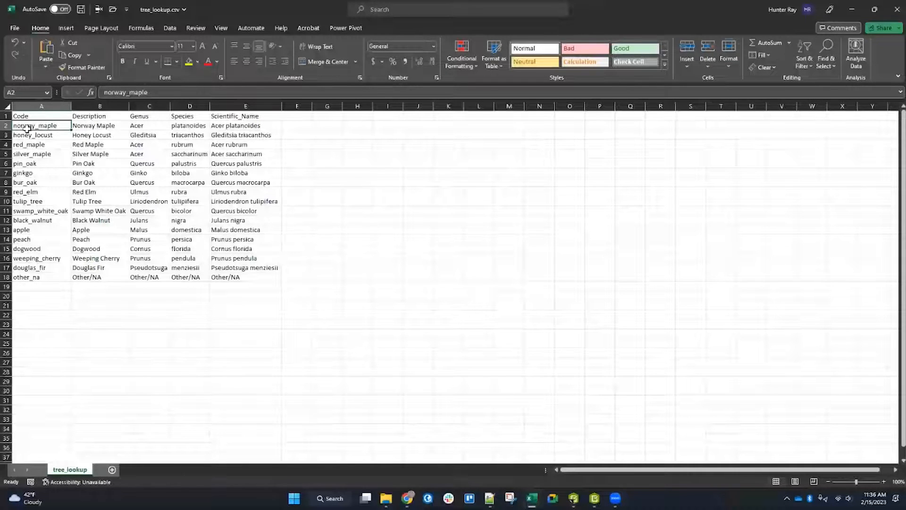
pyautogui.click(102, 128)
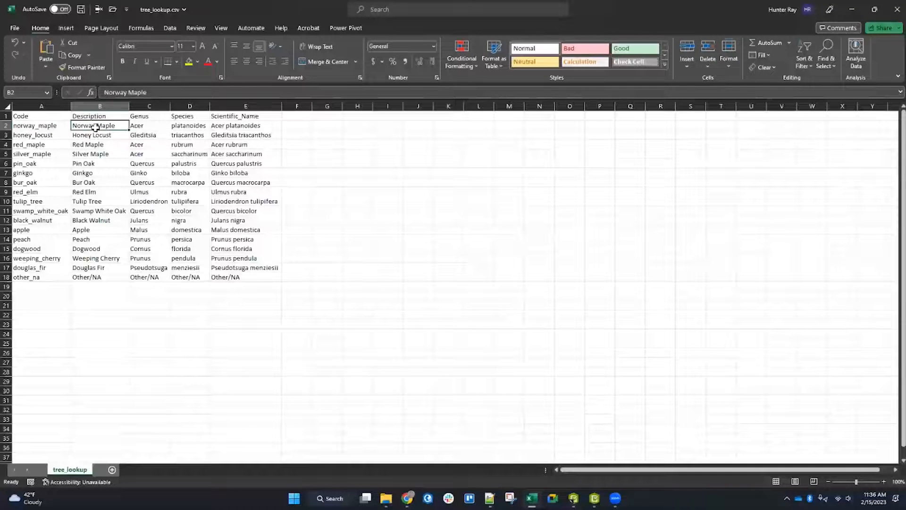
pyautogui.click(48, 118)
pyautogui.click(45, 107)
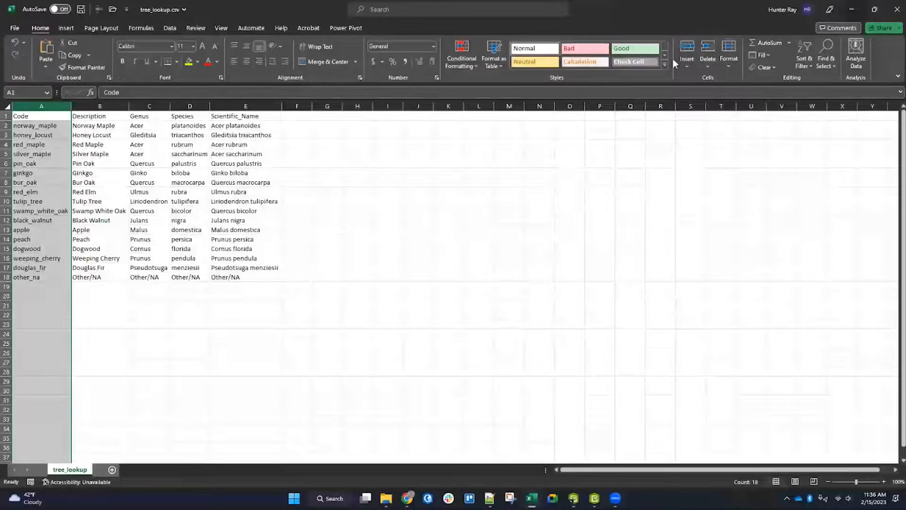
pyautogui.hotkey('alt', 'Tab')
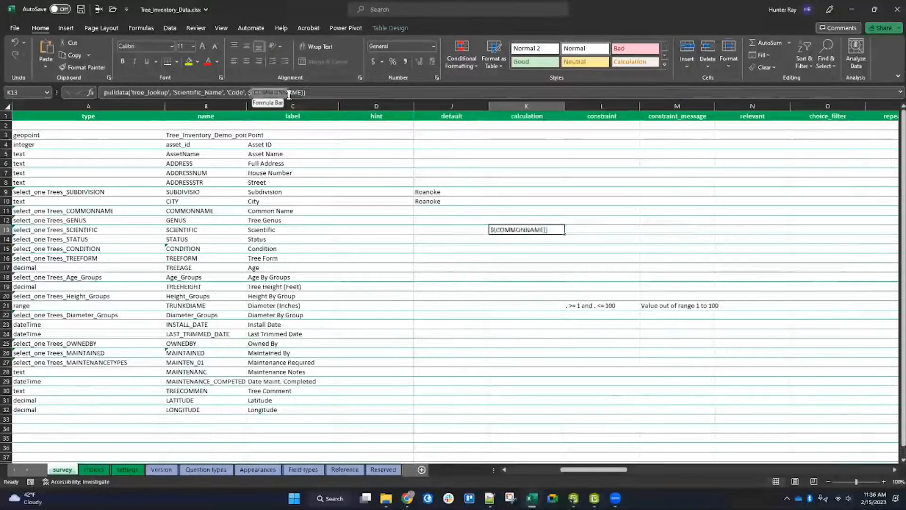
pyautogui.moveTo(251, 92); pyautogui.dragTo(302, 92)
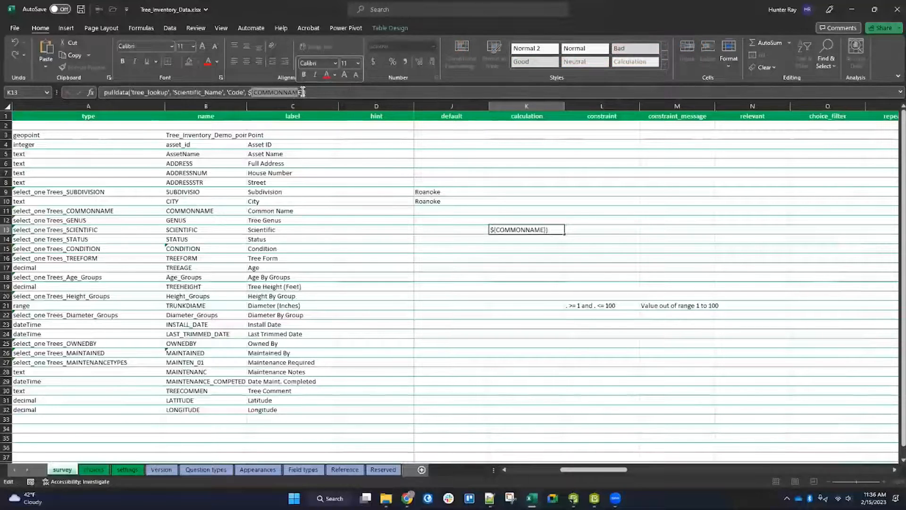
pyautogui.click(251, 92)
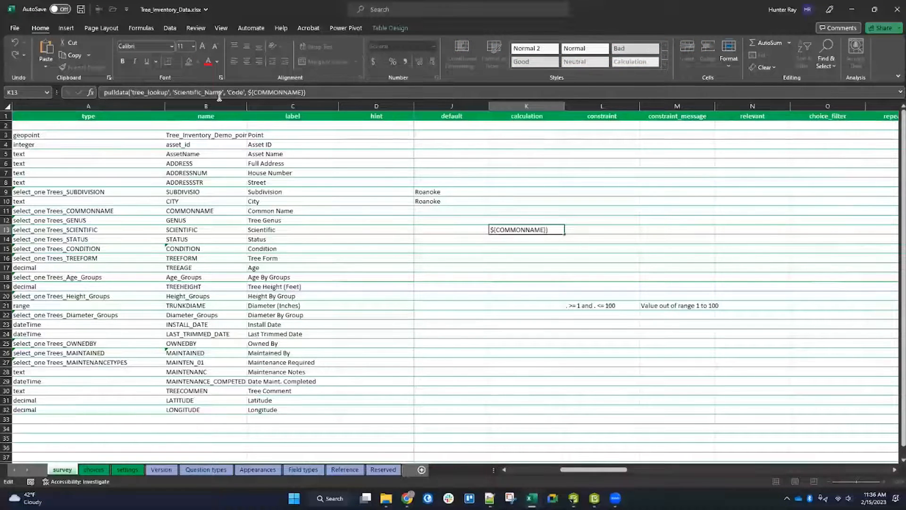
pyautogui.moveTo(250, 92); pyautogui.dragTo(303, 93)
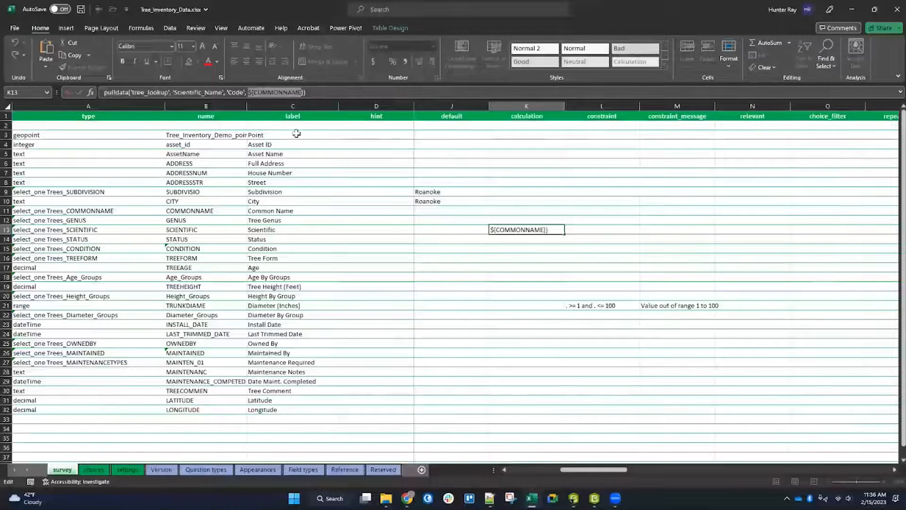
pyautogui.click(258, 91)
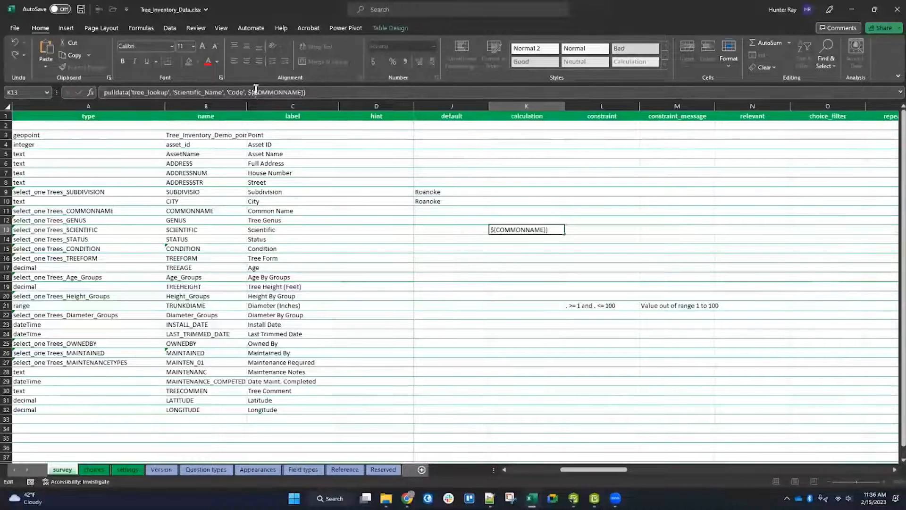
pyautogui.moveTo(254, 92); pyautogui.dragTo(303, 91)
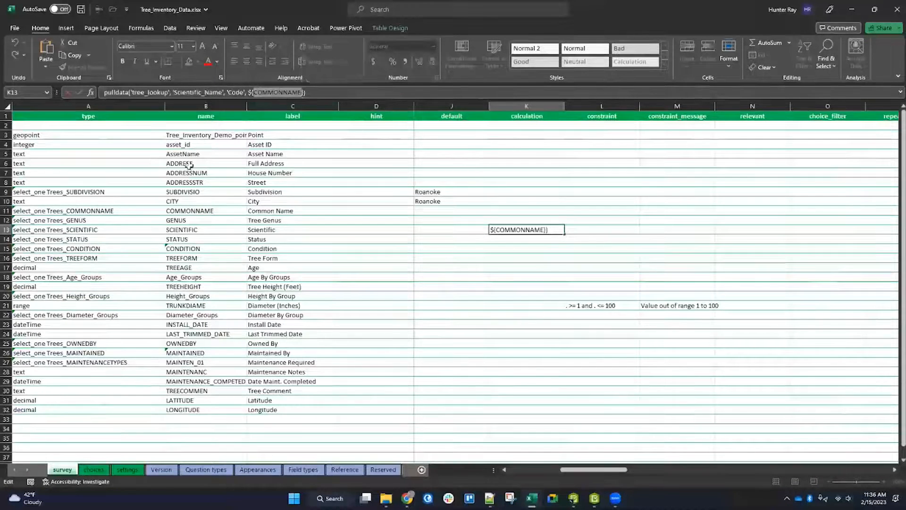
# Step: Confirm the calculation, save the XLSForm, and save changes to tree_lookup.csv when closing it
pyautogui.click(194, 211)
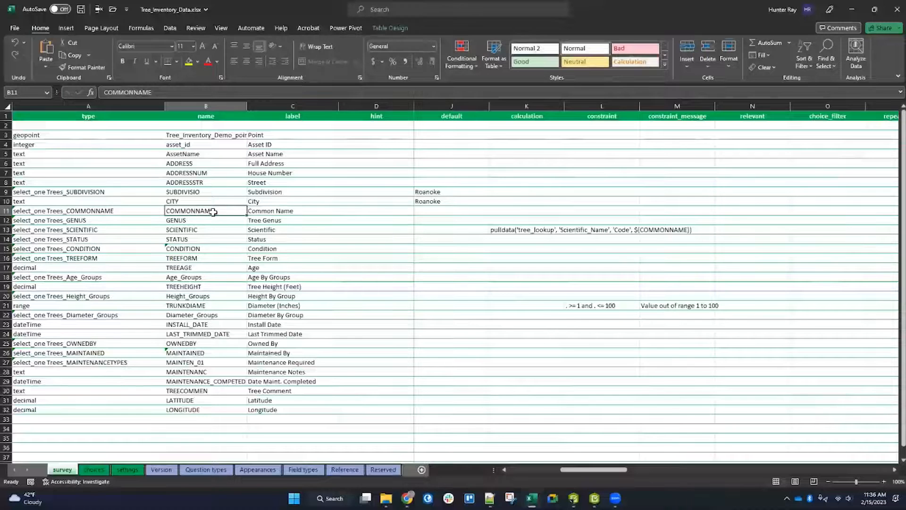
pyautogui.click(498, 231)
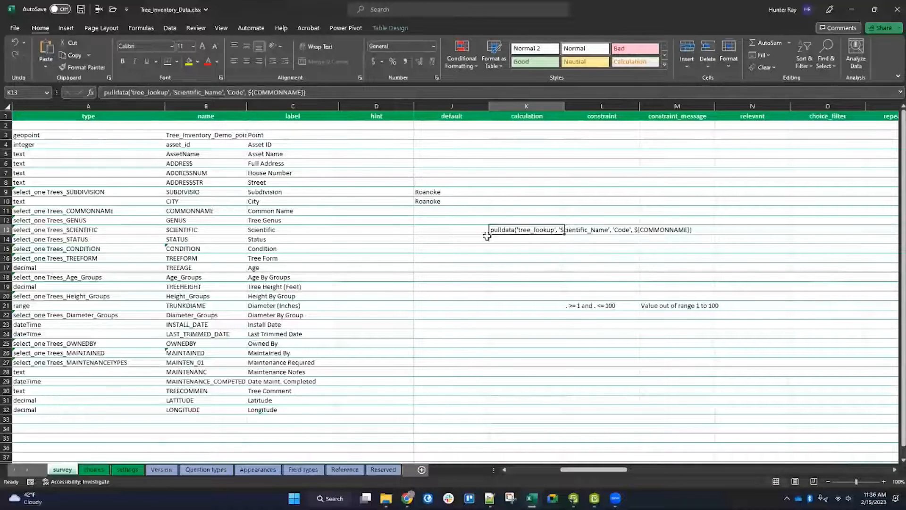
pyautogui.click(81, 9)
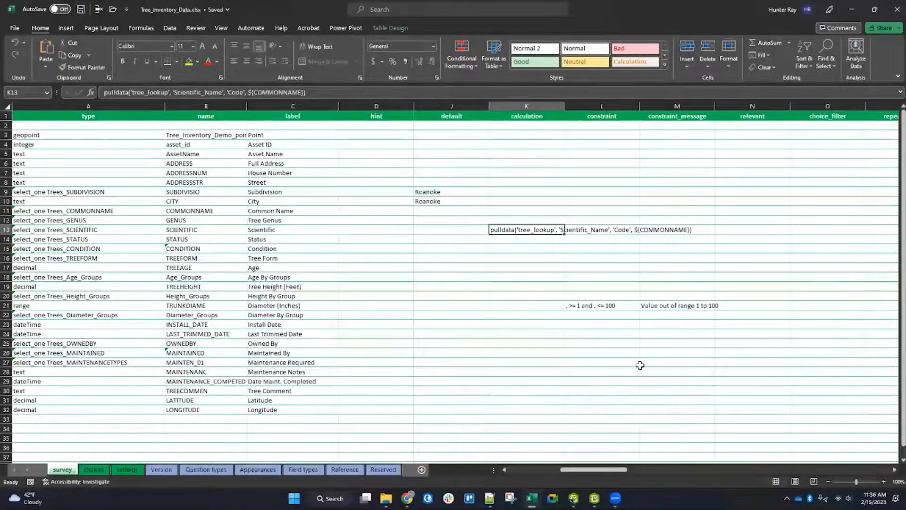
pyautogui.click(573, 499)
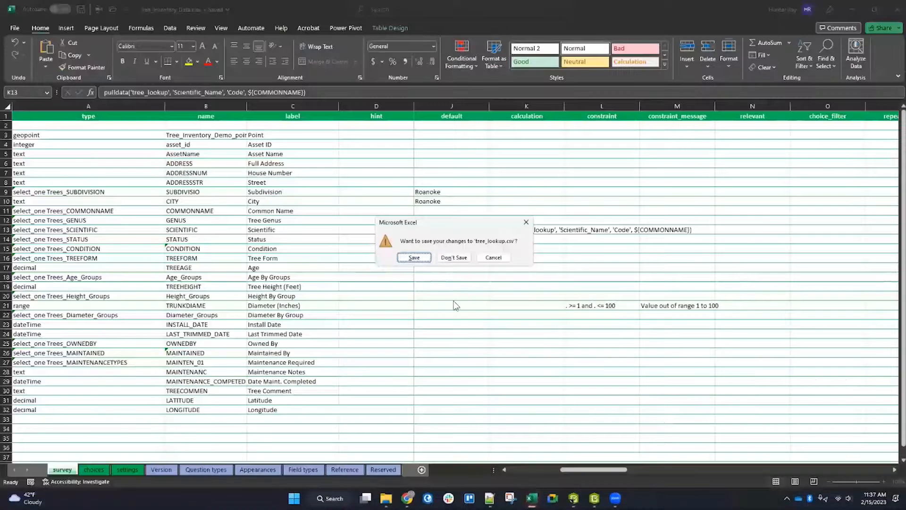
pyautogui.press('Return')
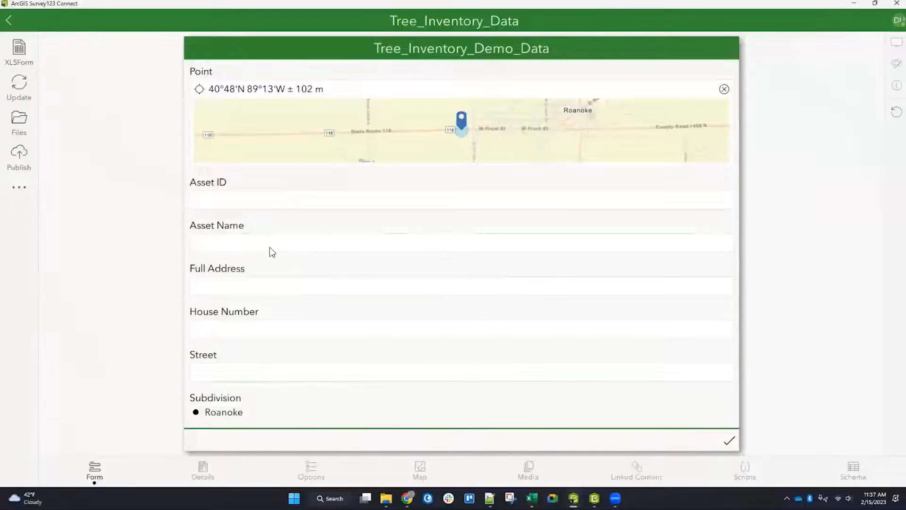
# Step: Test the preview form by choosing Norway Maple as the Common Name
pyautogui.scroll(-5, 270, 249)
pyautogui.click(672, 260)
pyautogui.click(344, 275)
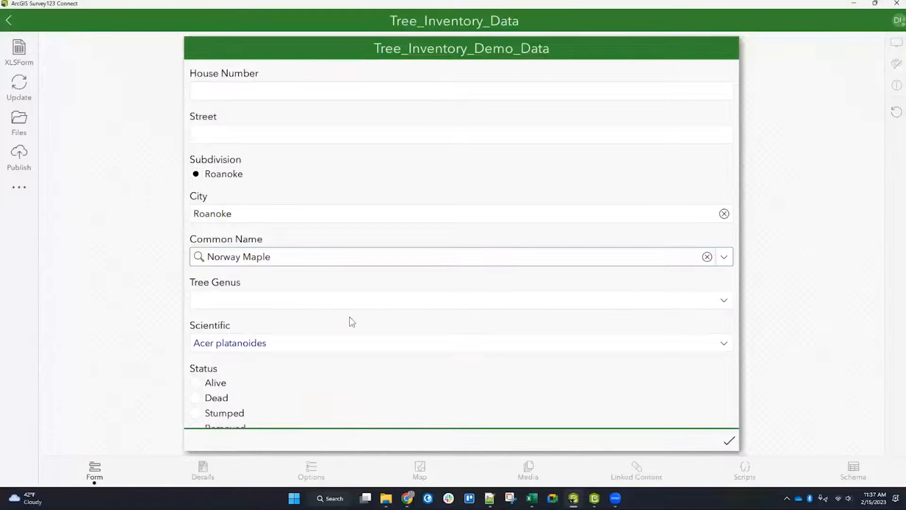
# Step: Set the Scientific question's relevant expression to string-length(${COMMONNAME})>0
pyautogui.click(531, 498)
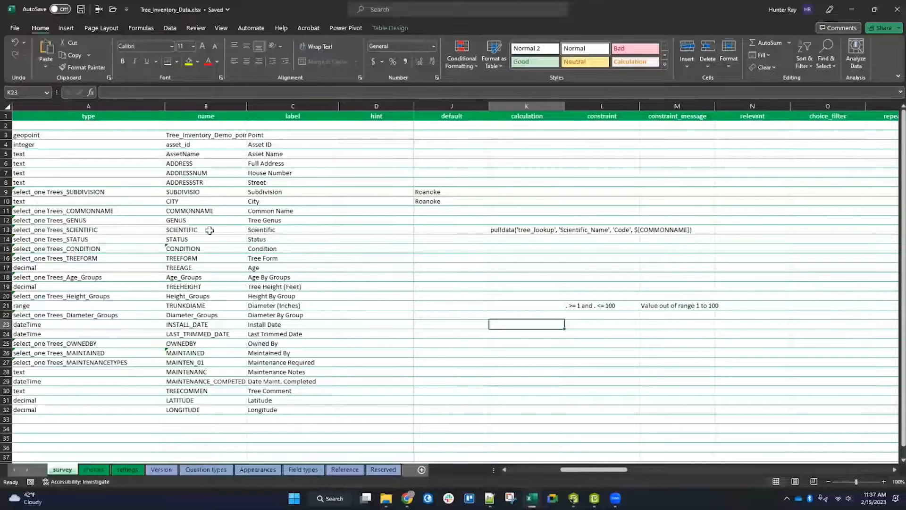
pyautogui.click(4, 230)
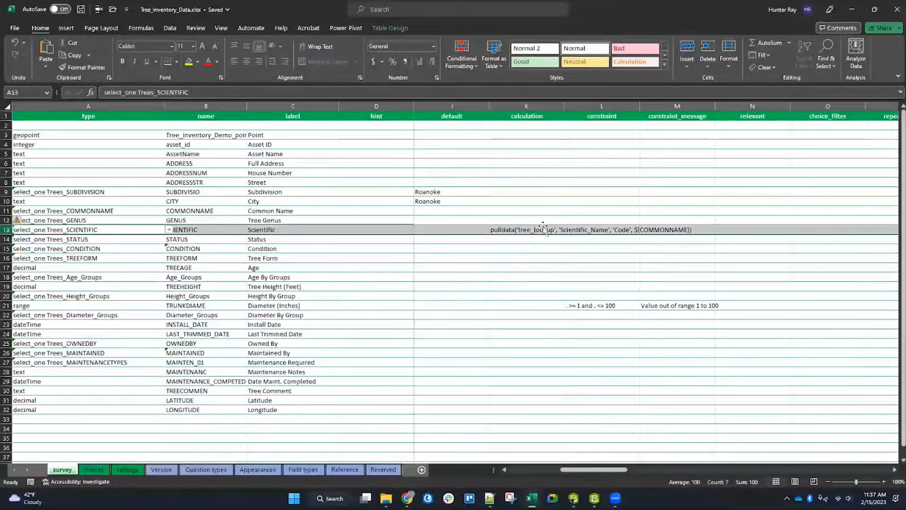
pyautogui.moveTo(616, 470); pyautogui.dragTo(623, 470)
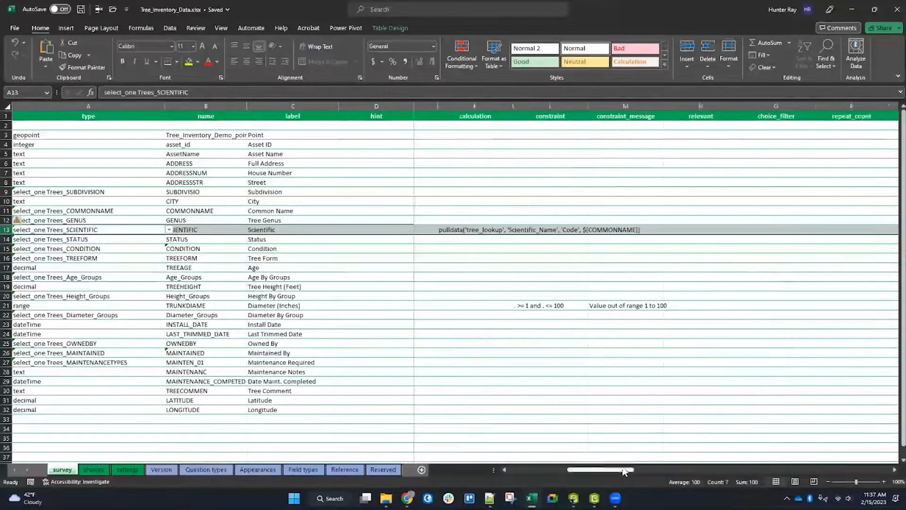
pyautogui.click(688, 230)
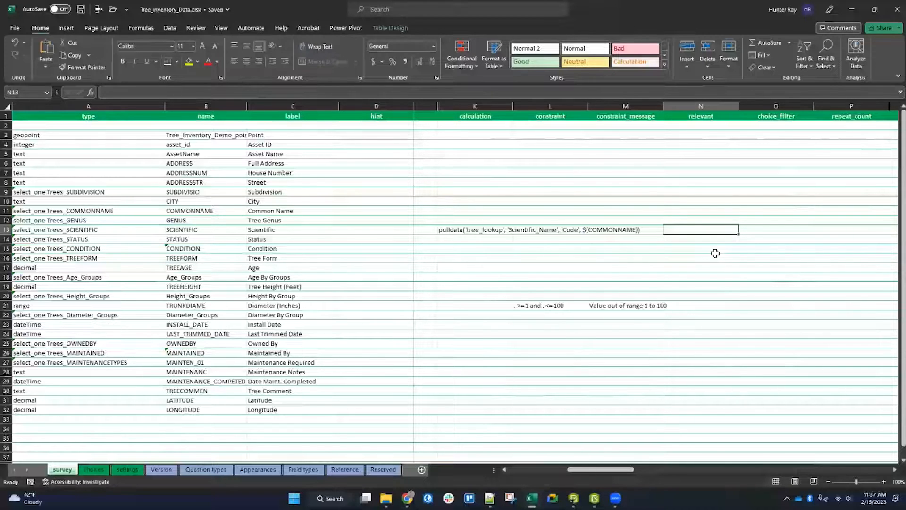
pyautogui.click(285, 93)
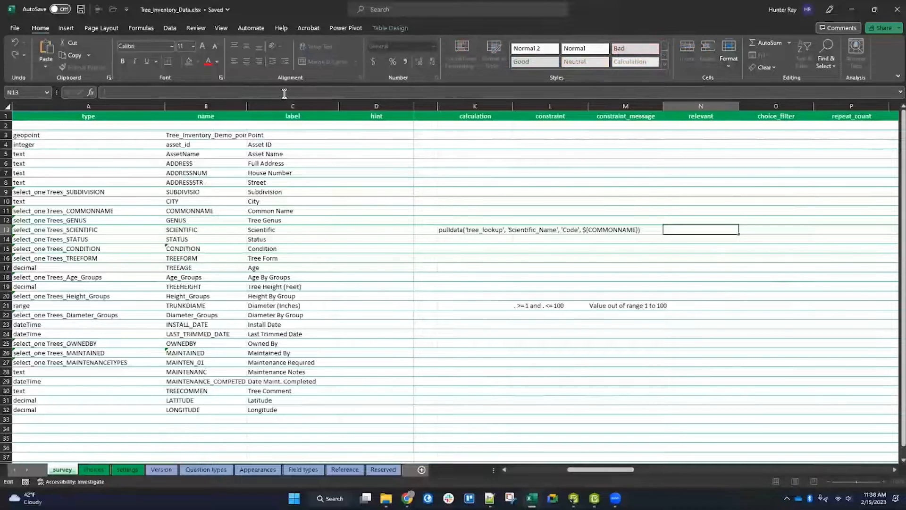
pyautogui.write('string-length()')
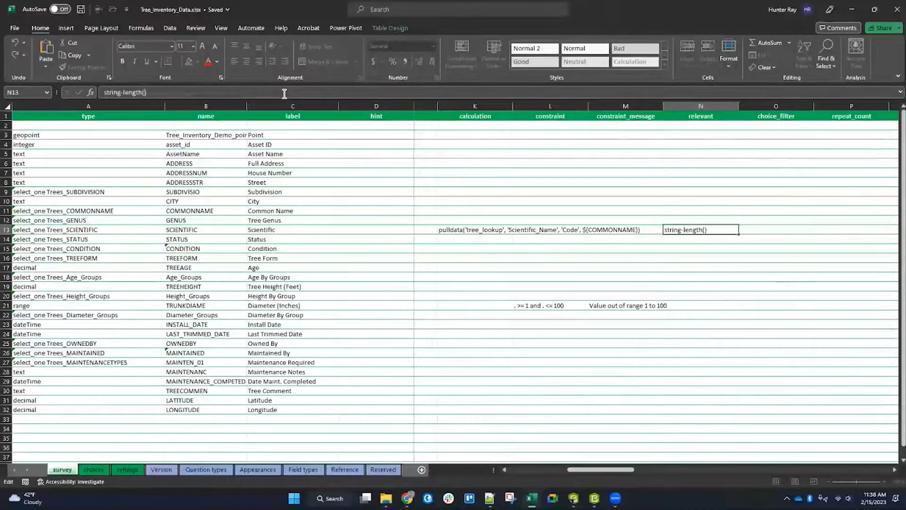
pyautogui.write('${')
pyautogui.write('COMMON')
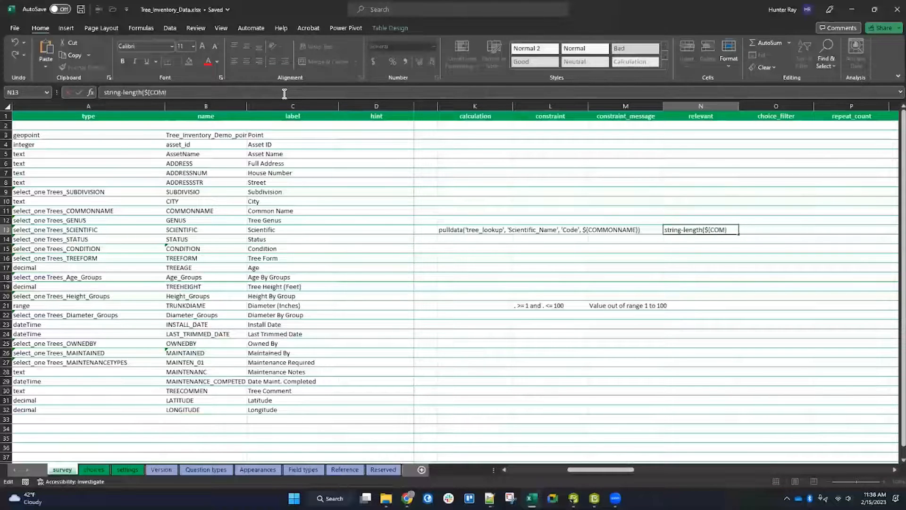
pyautogui.write('NMA')
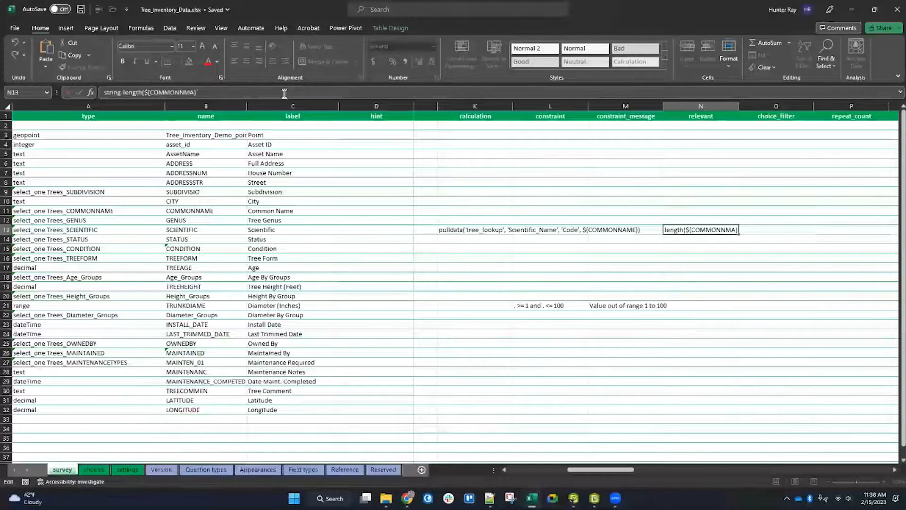
pyautogui.press('BackSpace')
pyautogui.press('BackSpace')
pyautogui.write('AME}')
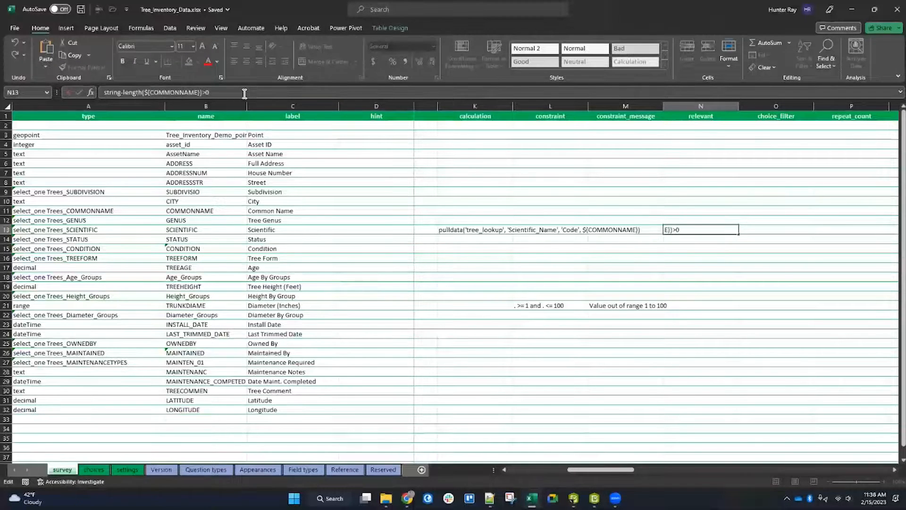
# Step: Confirm the Scientific question's relevant expression and save the XLSForm
pyautogui.press('Return')
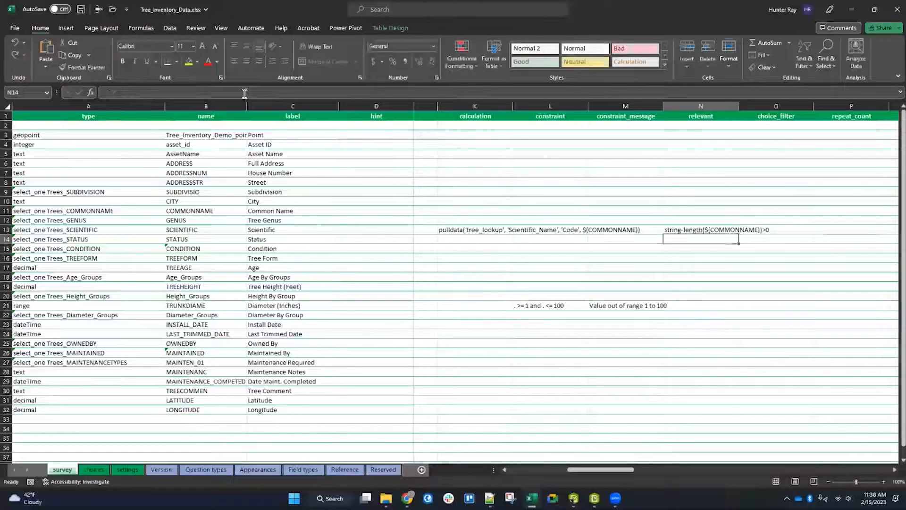
pyautogui.click(694, 232)
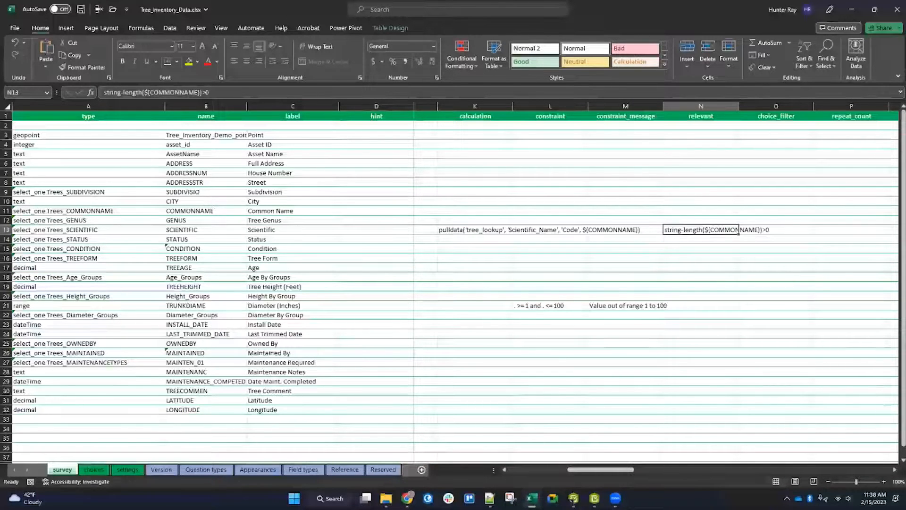
pyautogui.click(81, 9)
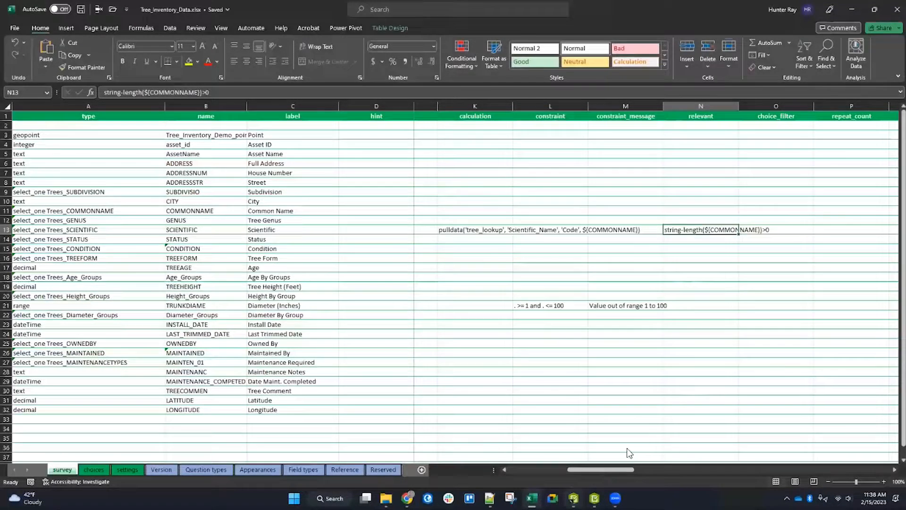
# Step: Test the updated preview form by choosing Honey Locust as the Common Name
pyautogui.click(573, 498)
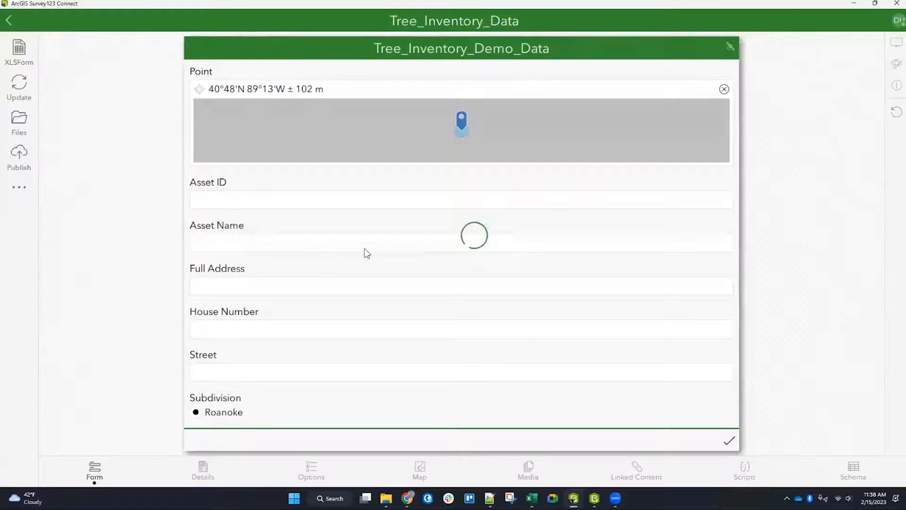
pyautogui.scroll(-5, 322, 299)
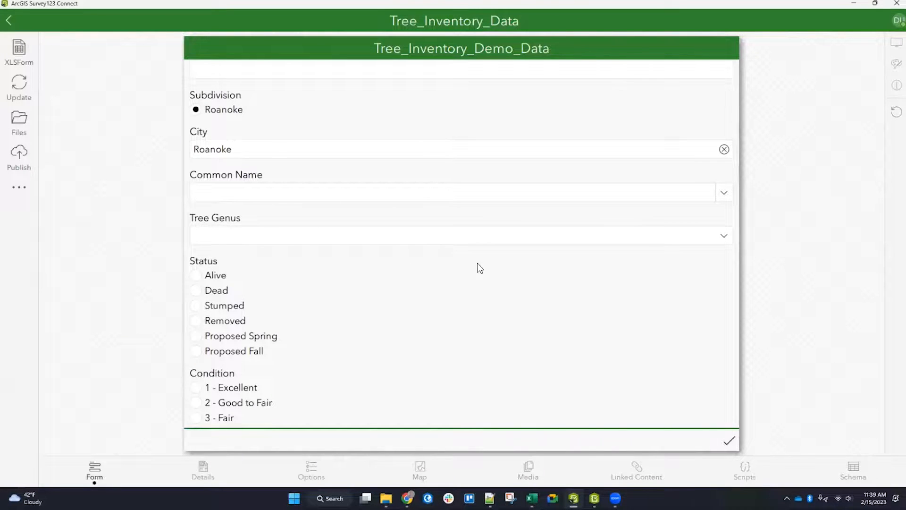
pyautogui.click(723, 202)
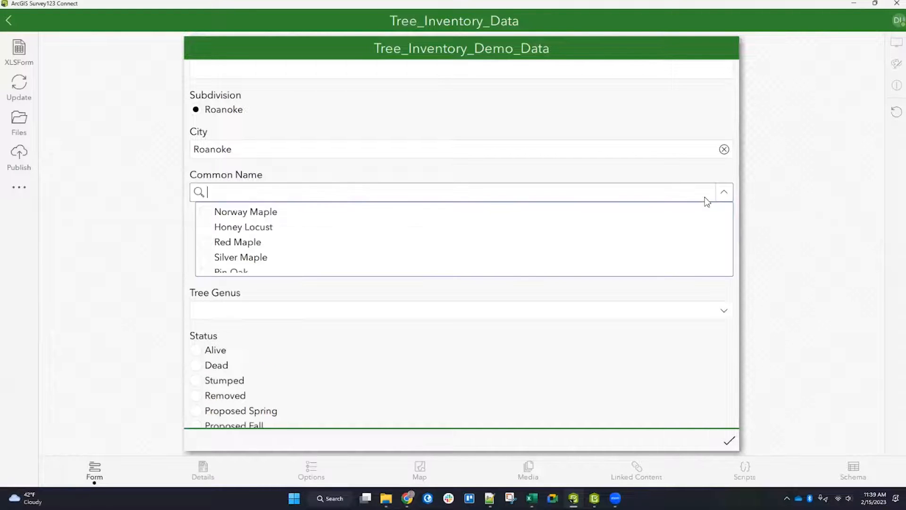
pyautogui.click(245, 229)
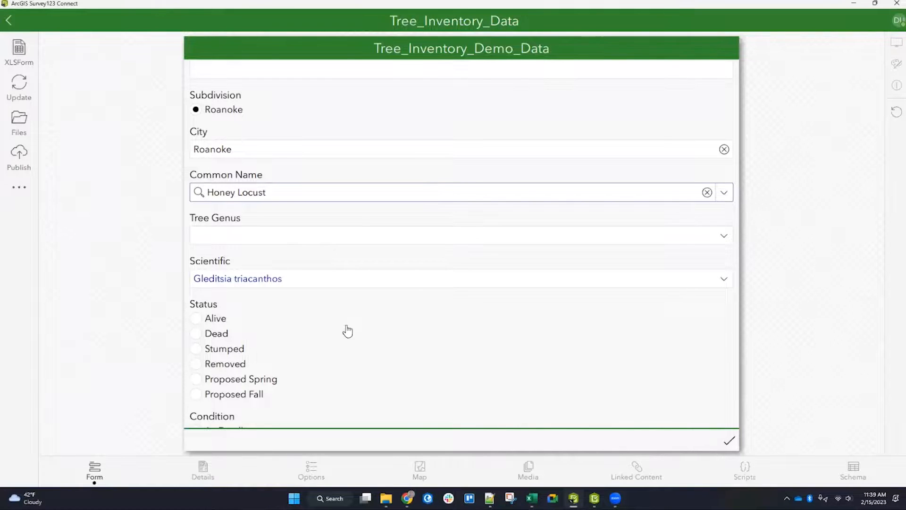
# Step: Write if(${OWNEDBY}='Our Agency', 'Our Agency', '') in the Maintained By question's constraint cell
pyautogui.click(532, 498)
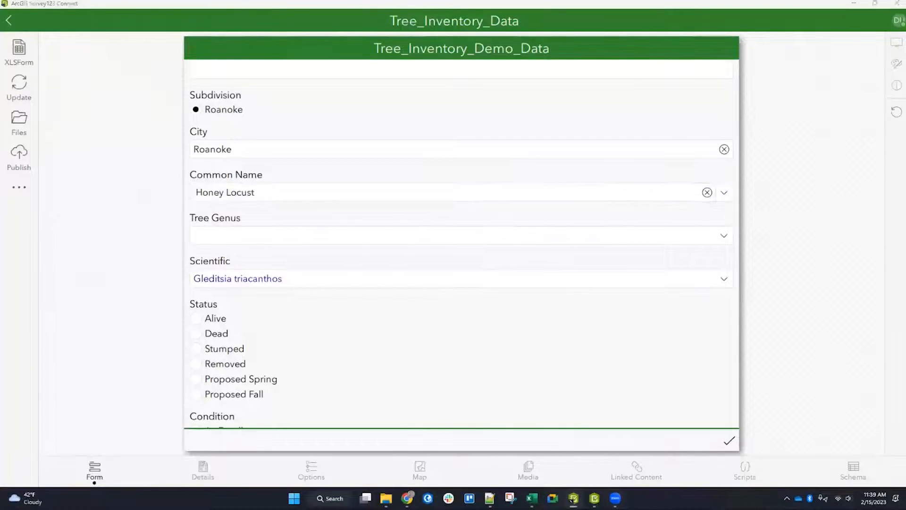
pyautogui.click(776, 324)
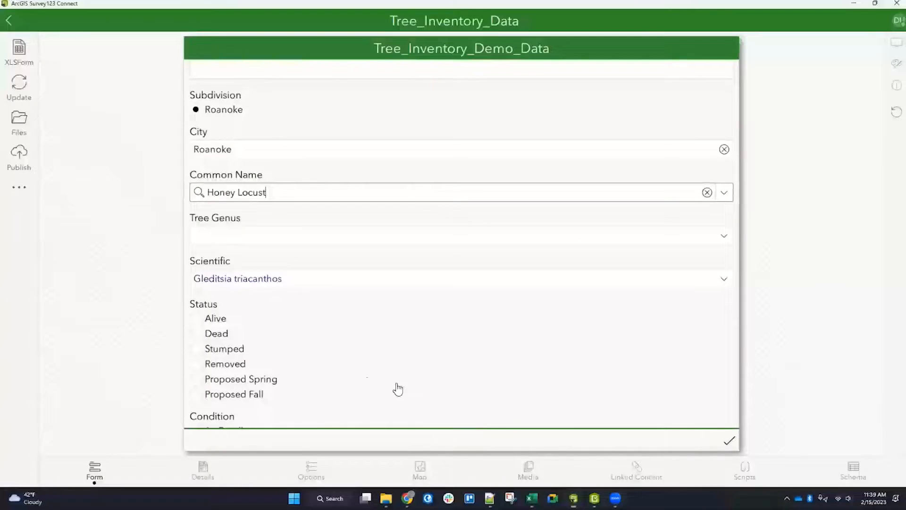
pyautogui.scroll(-15, 322, 341)
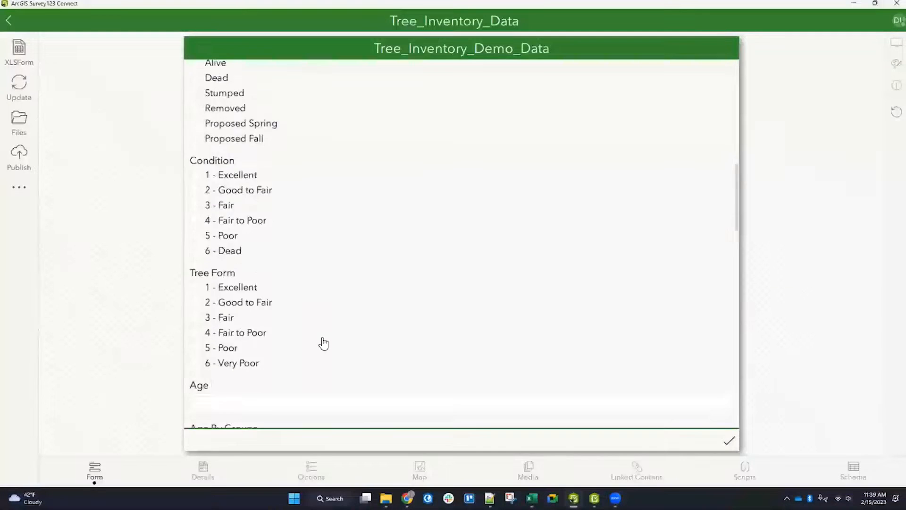
pyautogui.scroll(-5, 318, 322)
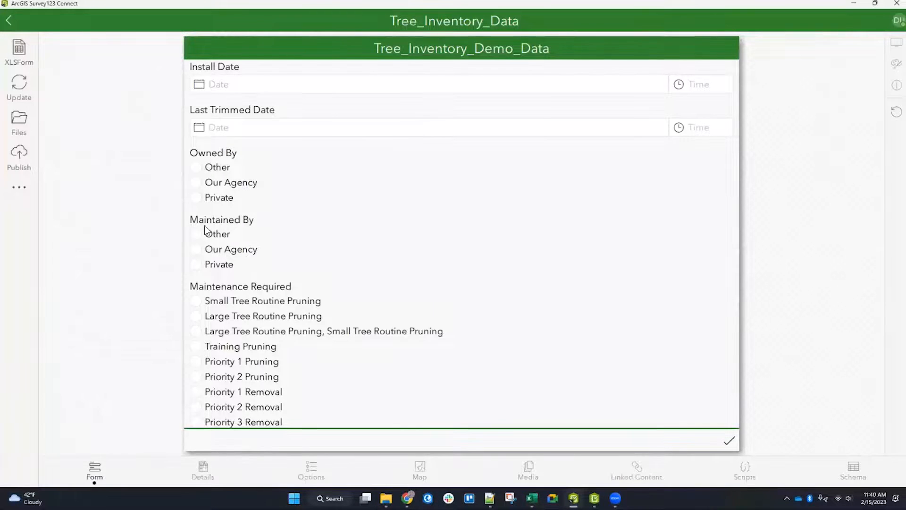
pyautogui.click(532, 499)
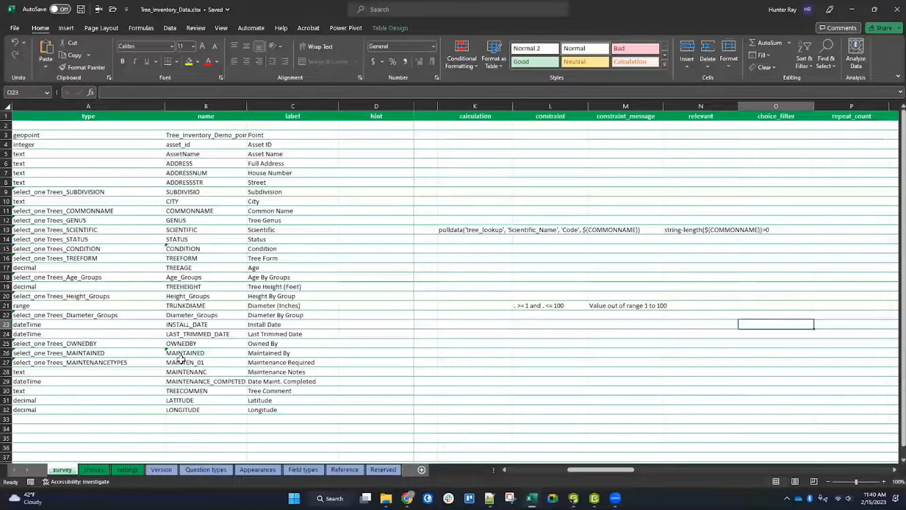
pyautogui.click(6, 353)
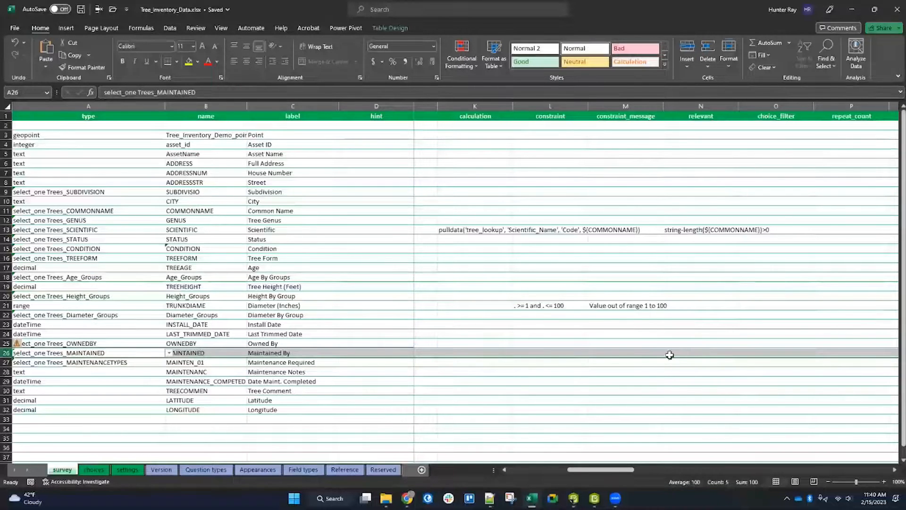
pyautogui.click(578, 353)
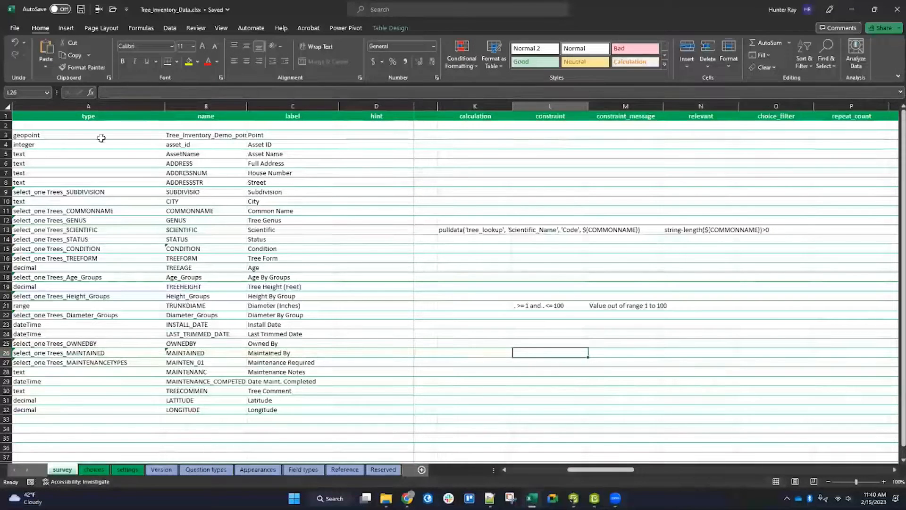
pyautogui.click(172, 93)
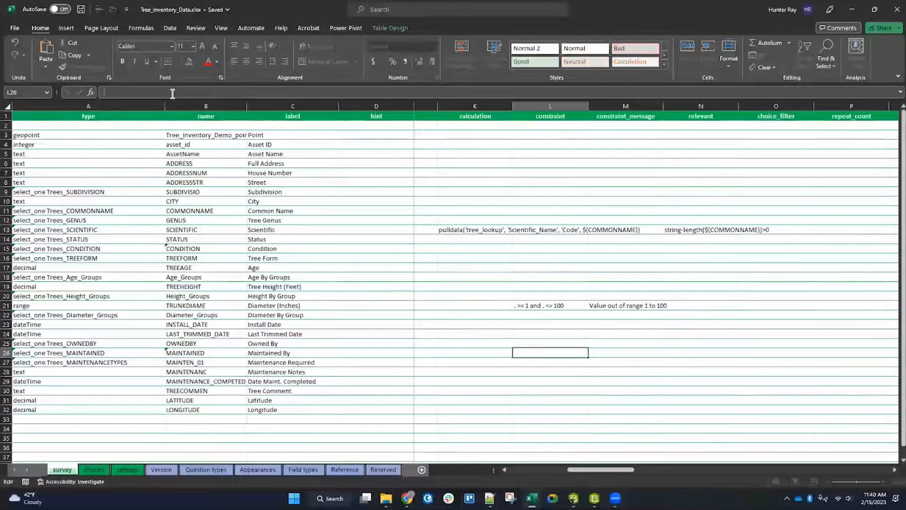
pyautogui.write('if(')
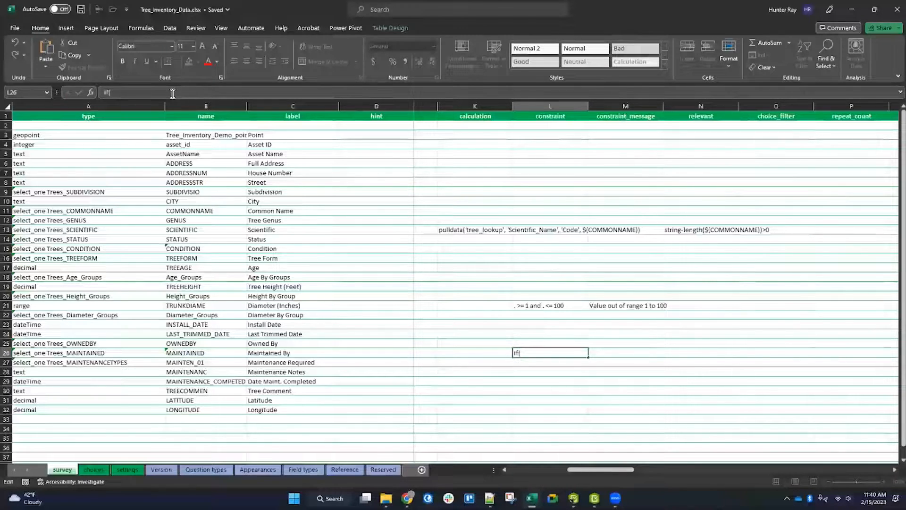
pyautogui.write('${OWNEDBY')
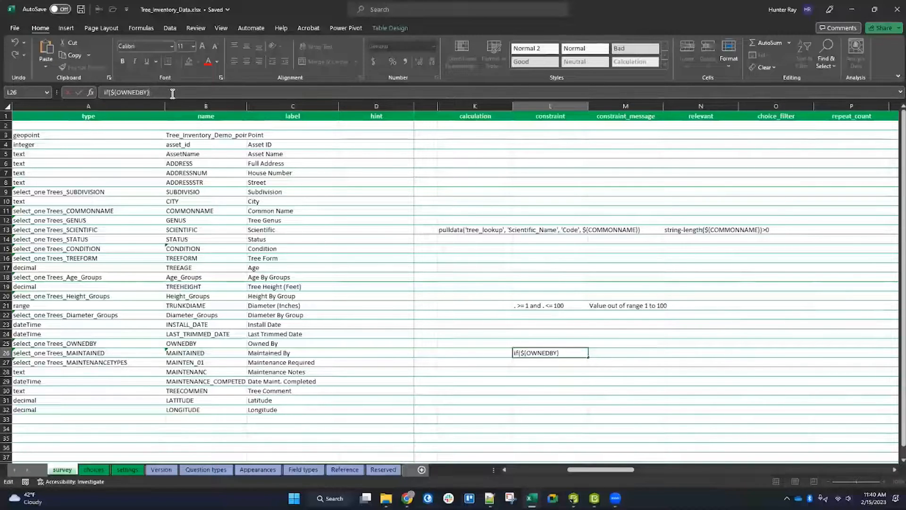
pyautogui.write('Our AGenc')
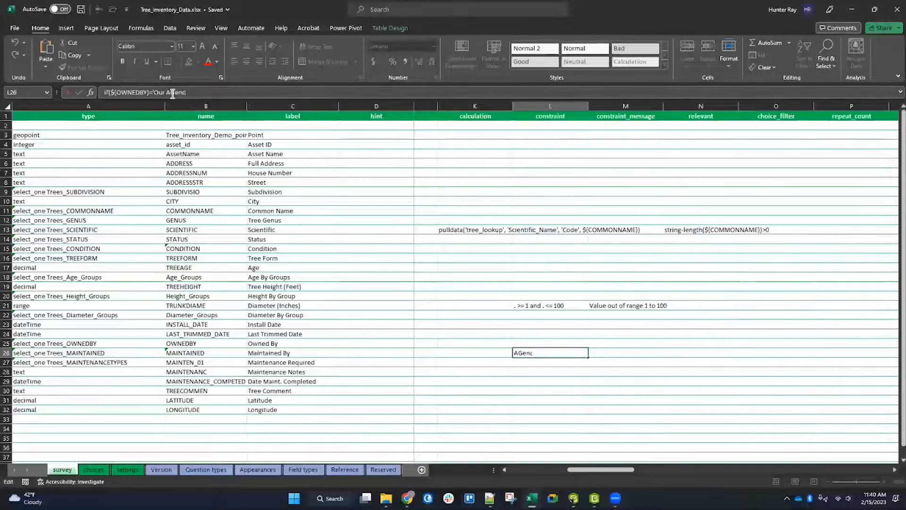
pyautogui.press('BackSpace')
pyautogui.press('BackSpace')
pyautogui.press('BackSpace')
pyautogui.press('BackSpace')
pyautogui.write("gency', '")
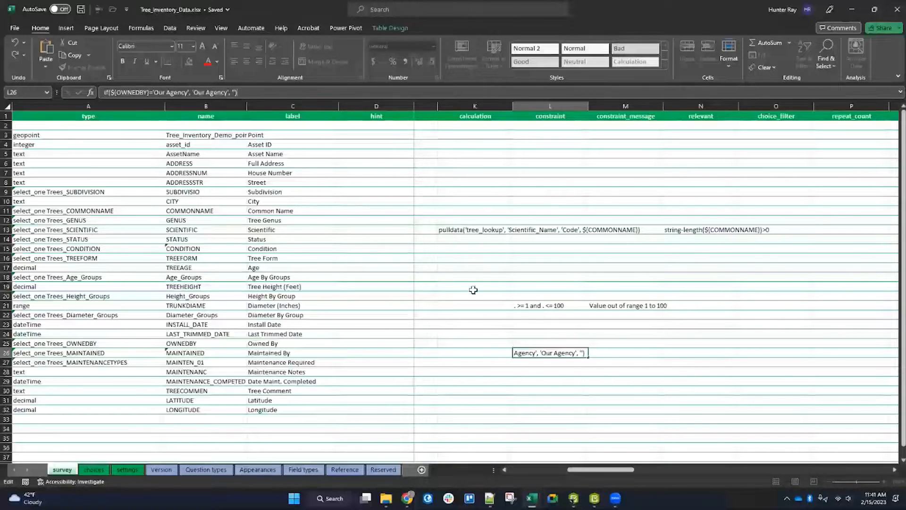
pyautogui.click(550, 372)
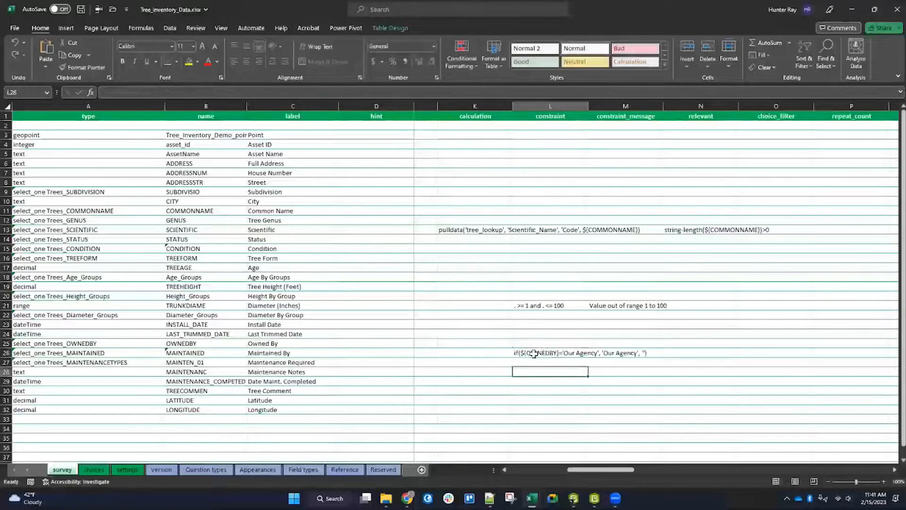
# Step: Move that expression into the Maintained By question's calculation cell and save the XLSForm
pyautogui.click(566, 354)
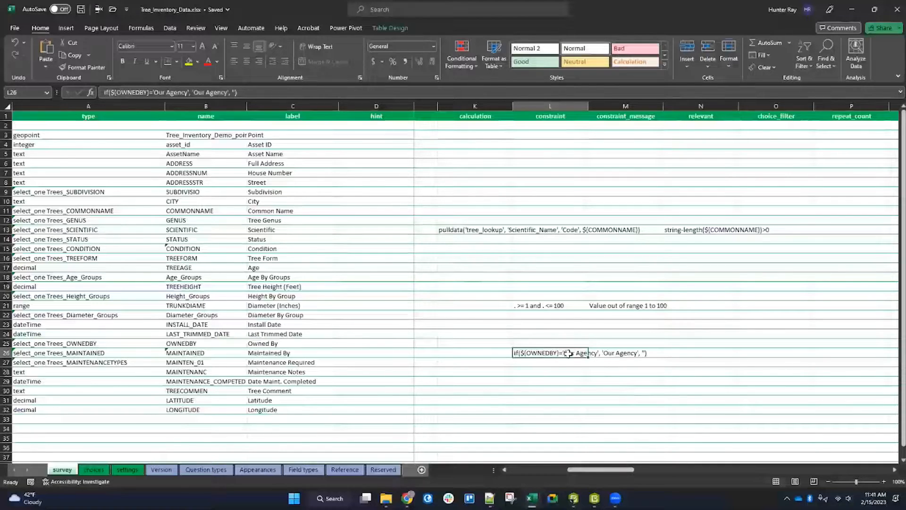
pyautogui.hotkey('ctrl', 'c')
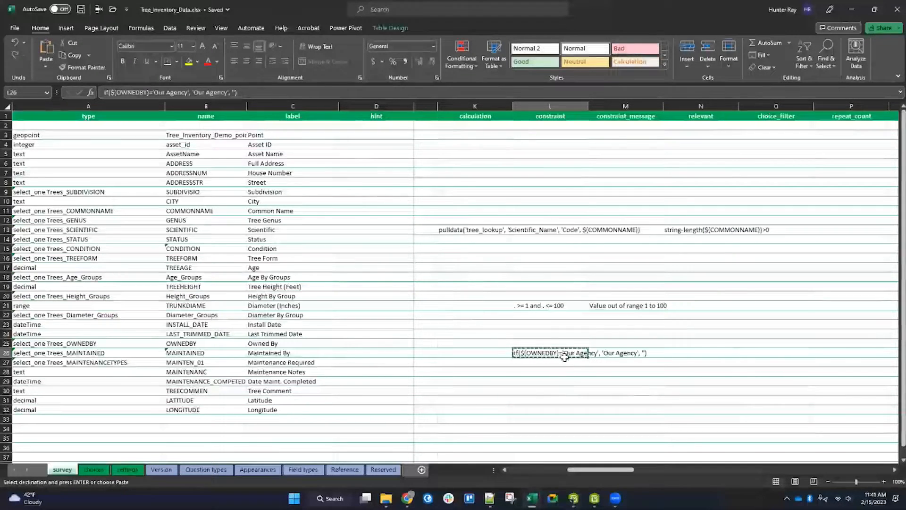
pyautogui.click(508, 353)
pyautogui.hotkey('ctrl', 'v')
pyautogui.press('Delete')
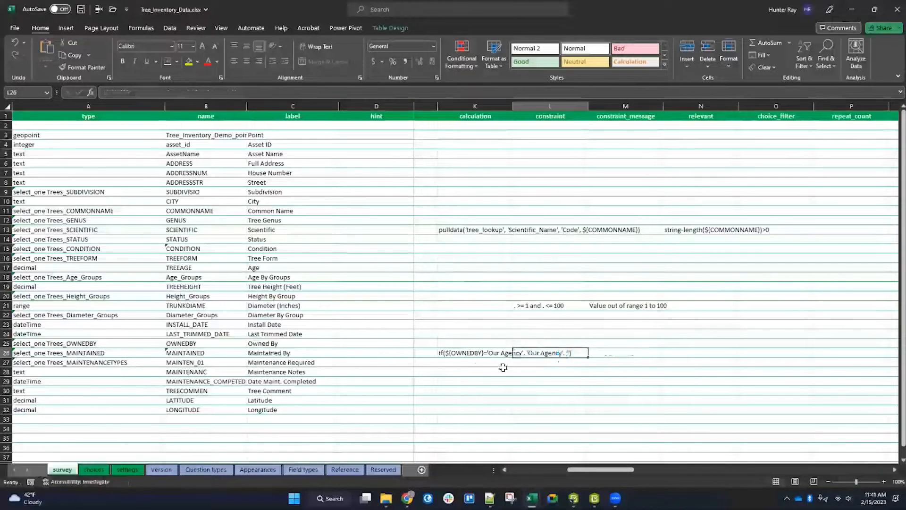
pyautogui.hotkey('ctrl', 's')
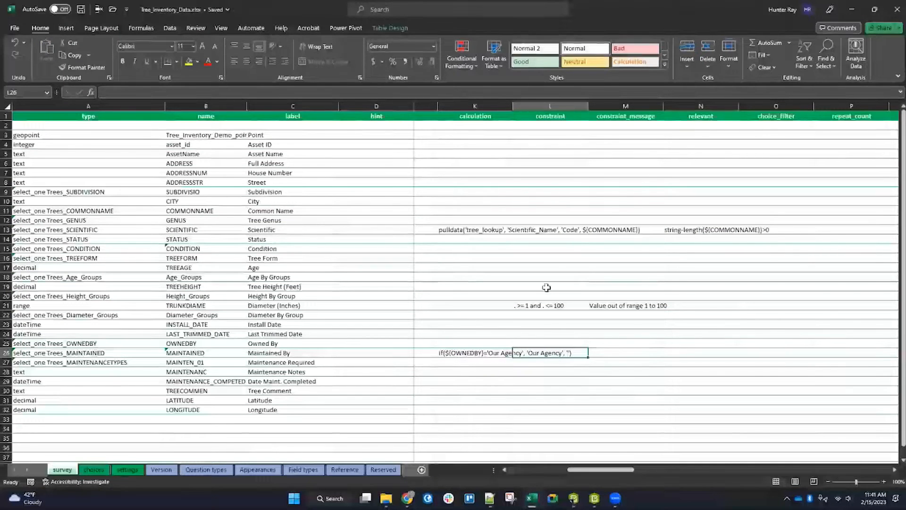
# Step: Reload the preview form and choose Red Maple as the Common Name
pyautogui.click(574, 498)
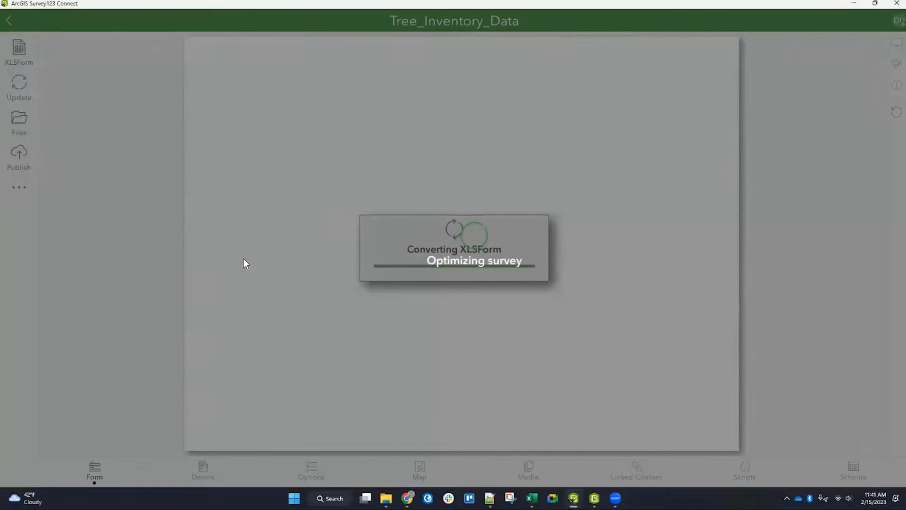
pyautogui.scroll(-5, 421, 261)
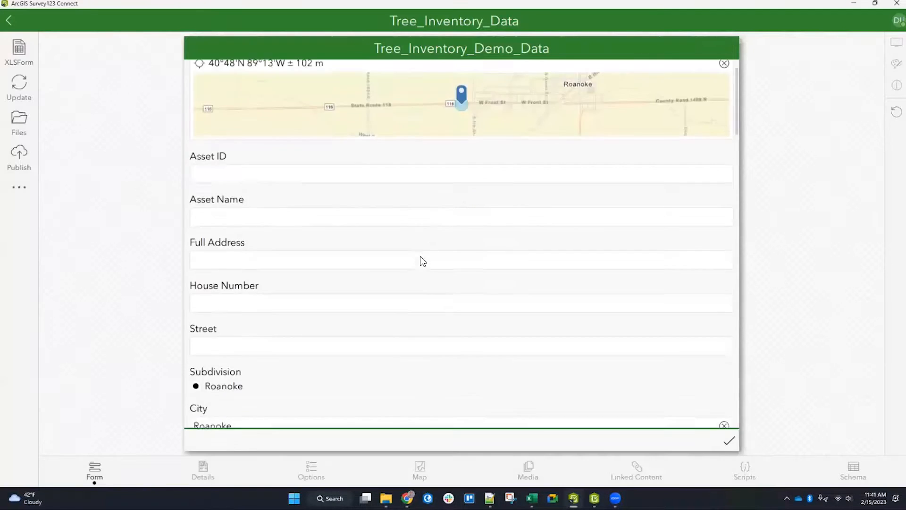
pyautogui.click(729, 230)
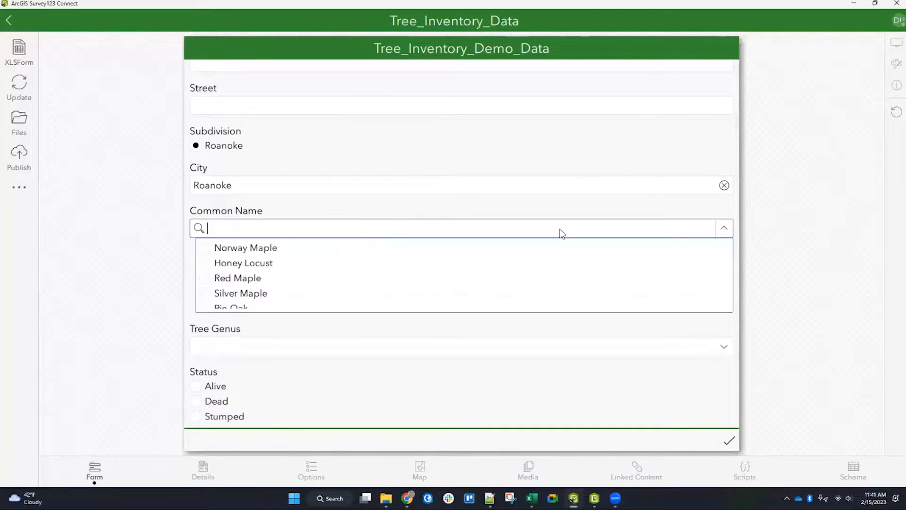
pyautogui.click(249, 280)
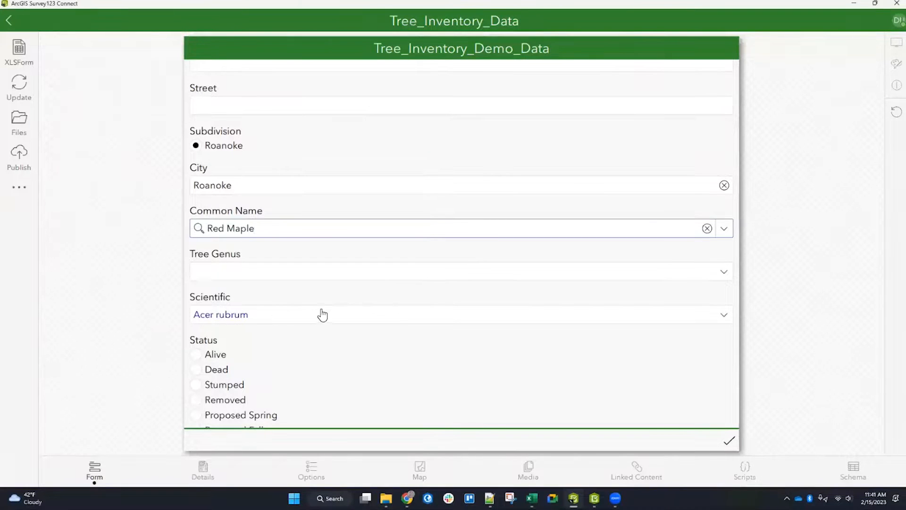
# Step: Try the Owned By choices in the preview form, finishing with Our Agency selected
pyautogui.scroll(-15, 425, 345)
pyautogui.scroll(-15, 431, 323)
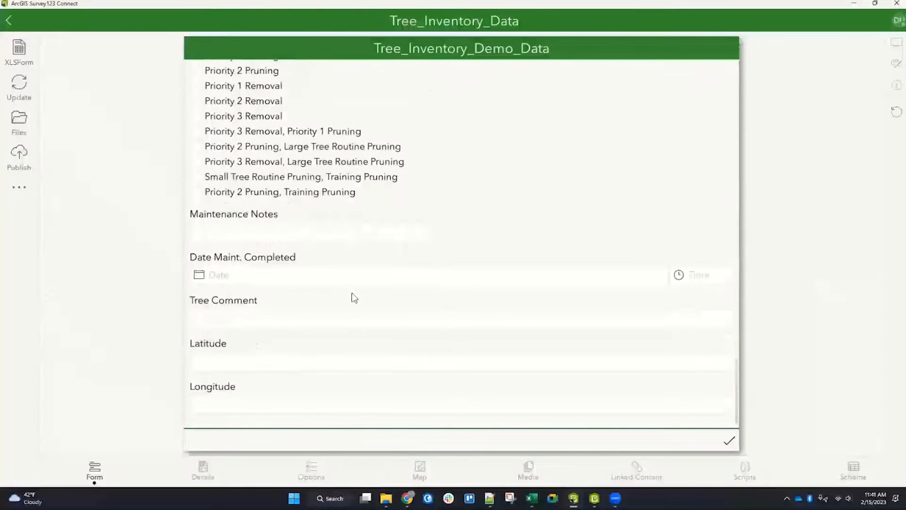
pyautogui.scroll(6, 356, 269)
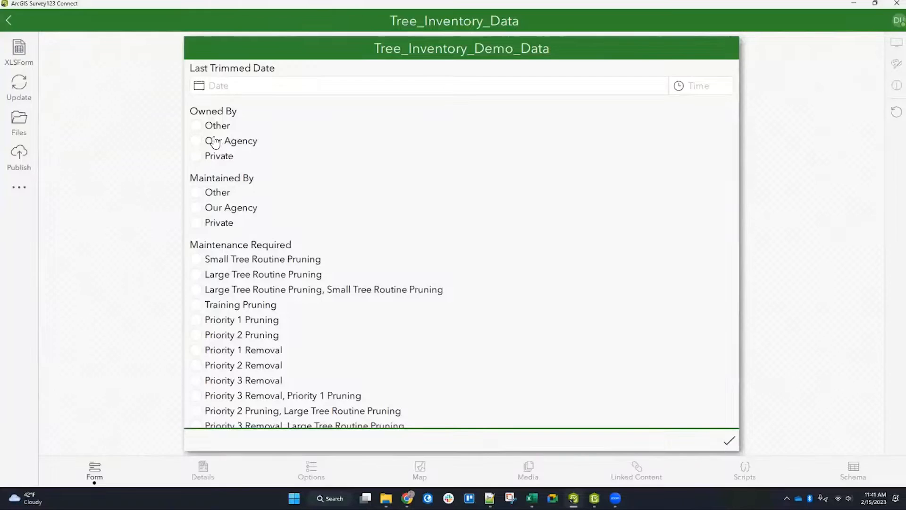
pyautogui.click(197, 213)
pyautogui.click(225, 142)
pyautogui.click(213, 126)
pyautogui.click(218, 156)
pyautogui.click(211, 127)
pyautogui.click(199, 144)
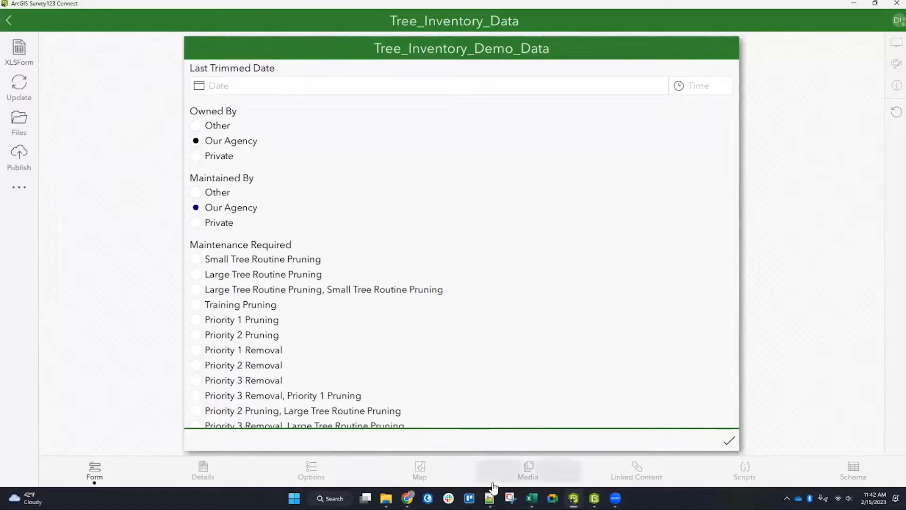
pyautogui.moveTo(407, 497)
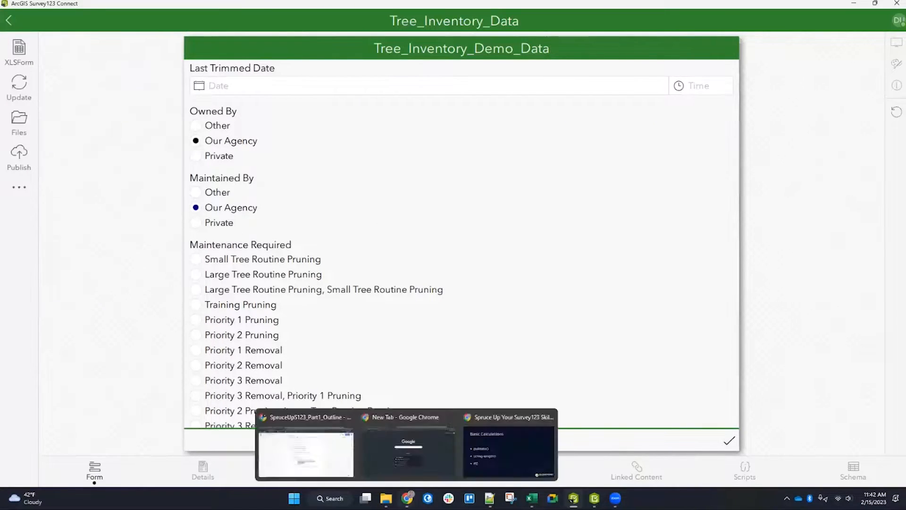
pyautogui.click(502, 437)
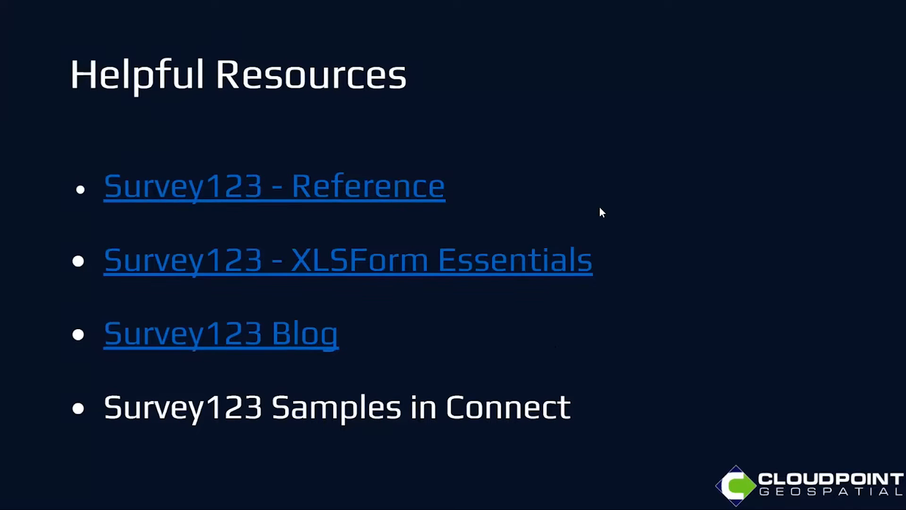
pyautogui.press('Escape')
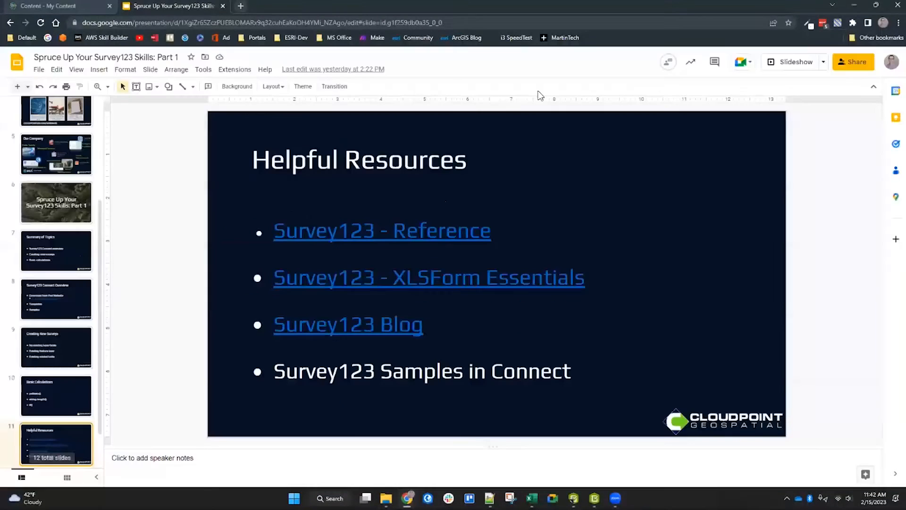
pyautogui.hotkey('alt', 'Tab')
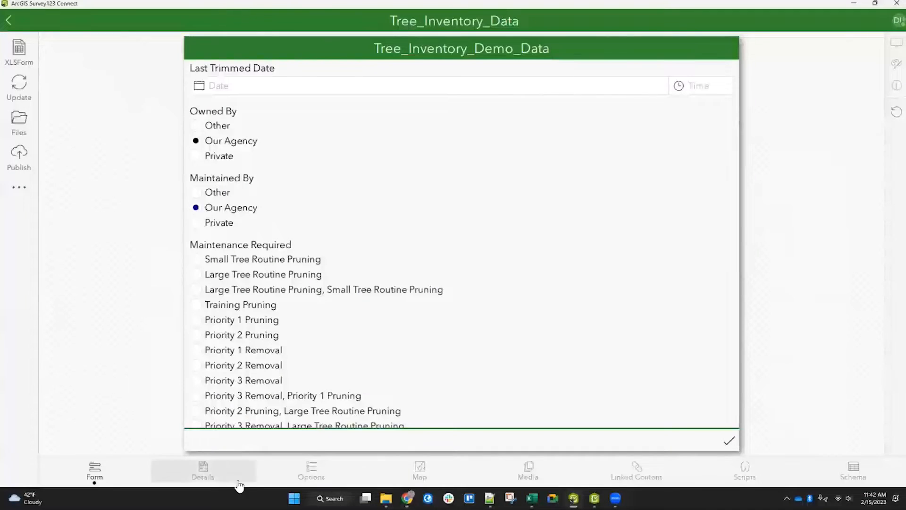
# Step: Close the form preview and browse the Survey123 tutorials and the community documents, videos and questions before returning to the survey designs
pyautogui.click(8, 22)
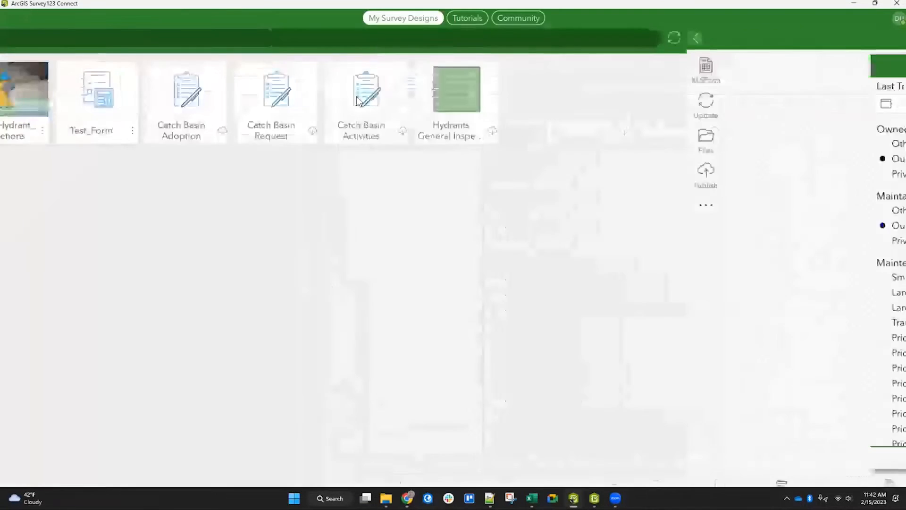
pyautogui.click(485, 20)
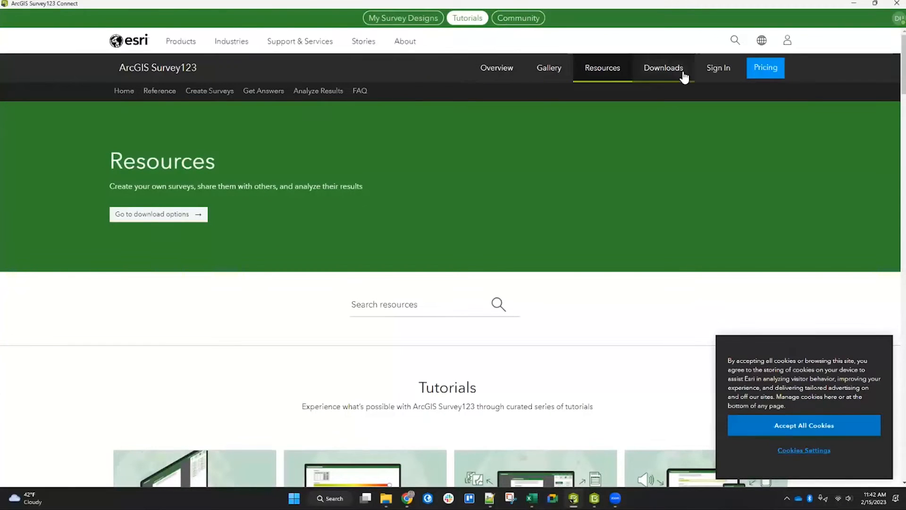
pyautogui.click(522, 19)
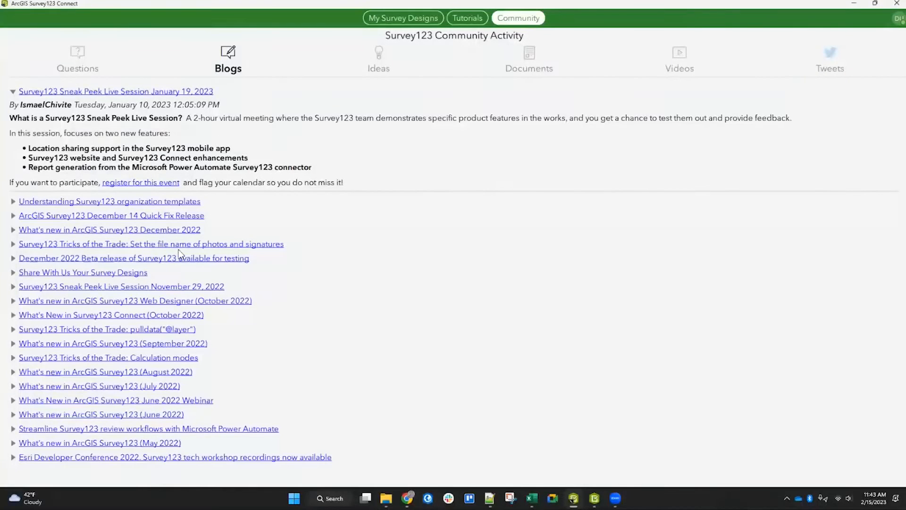
pyautogui.click(524, 54)
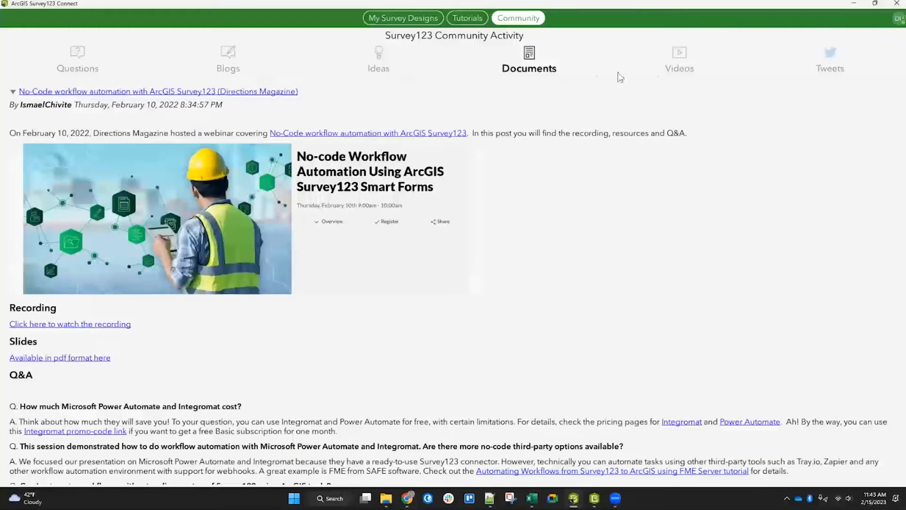
pyautogui.click(679, 64)
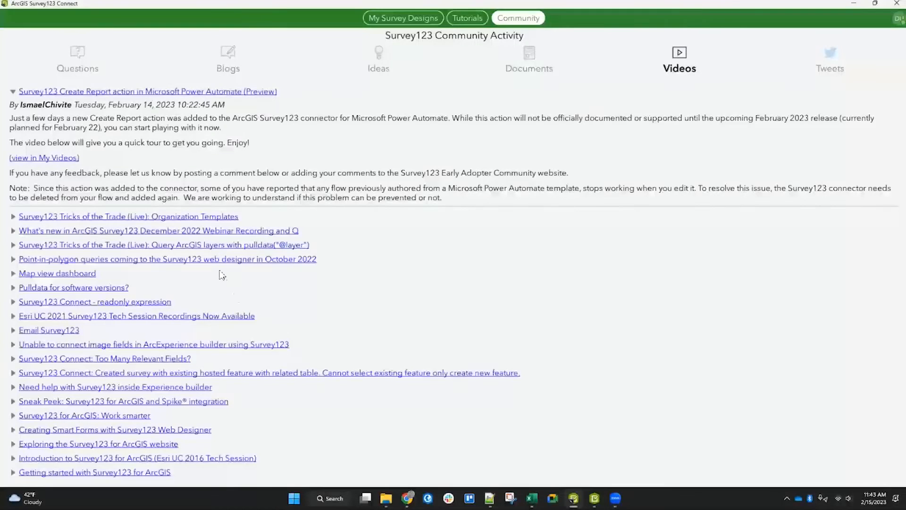
pyautogui.click(76, 61)
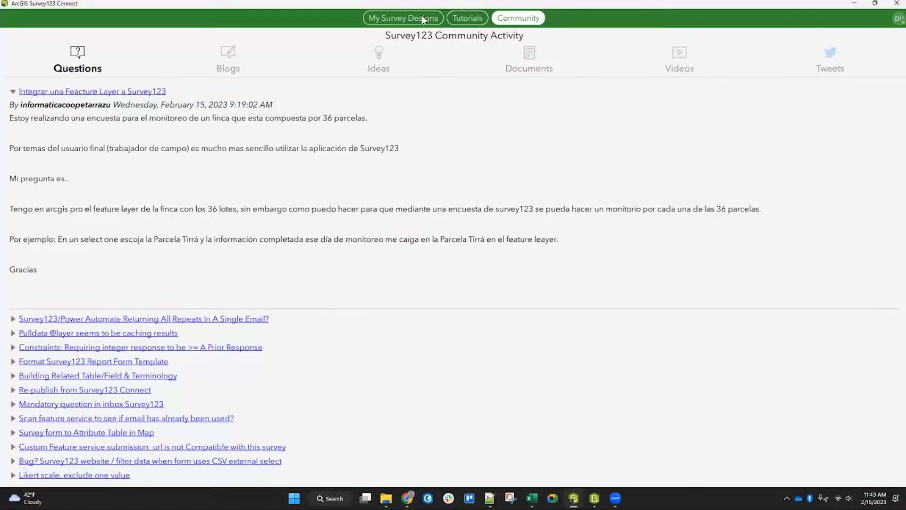
pyautogui.click(422, 18)
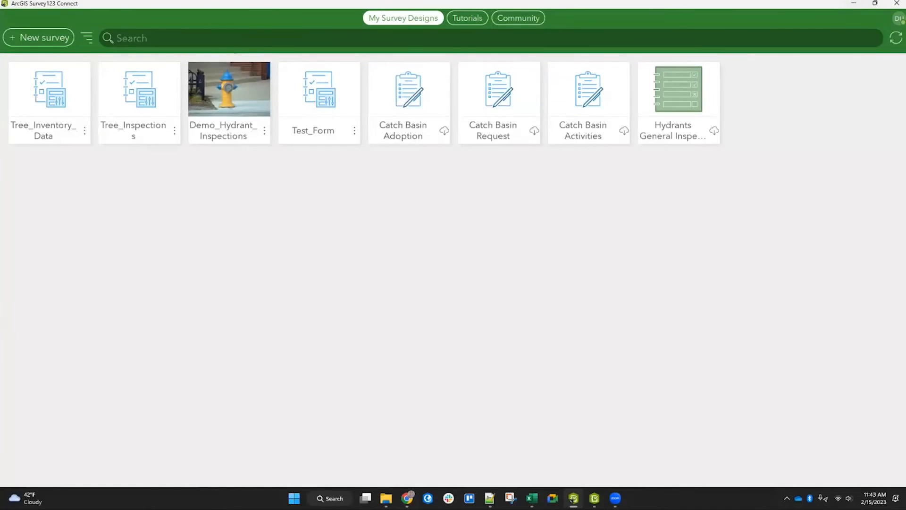
# Step: Minimize the Survey123 Connect window to the desktop
pyautogui.press('super+Down')
pyautogui.press('super+Down')
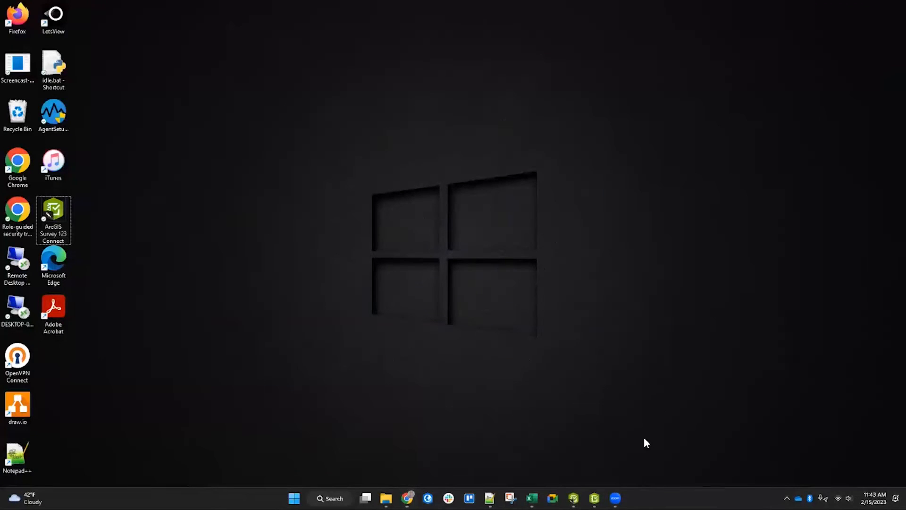
pyautogui.moveTo(615, 498)
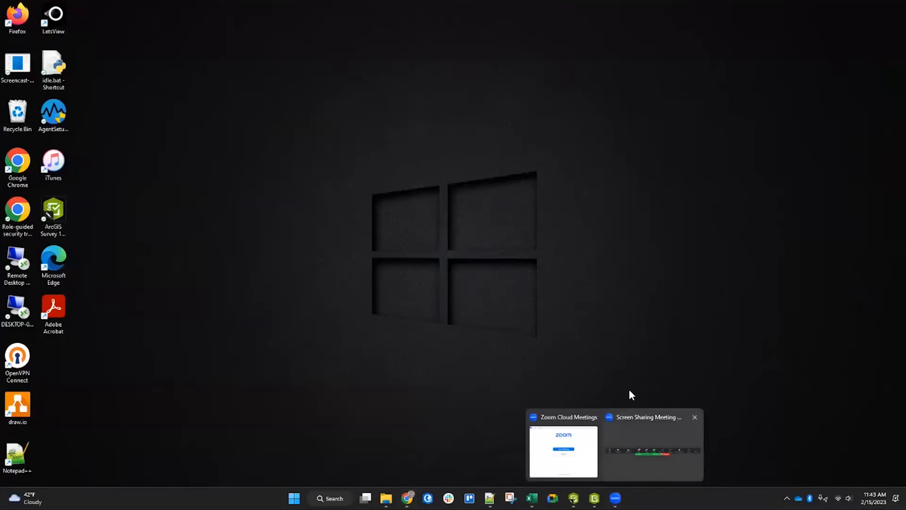